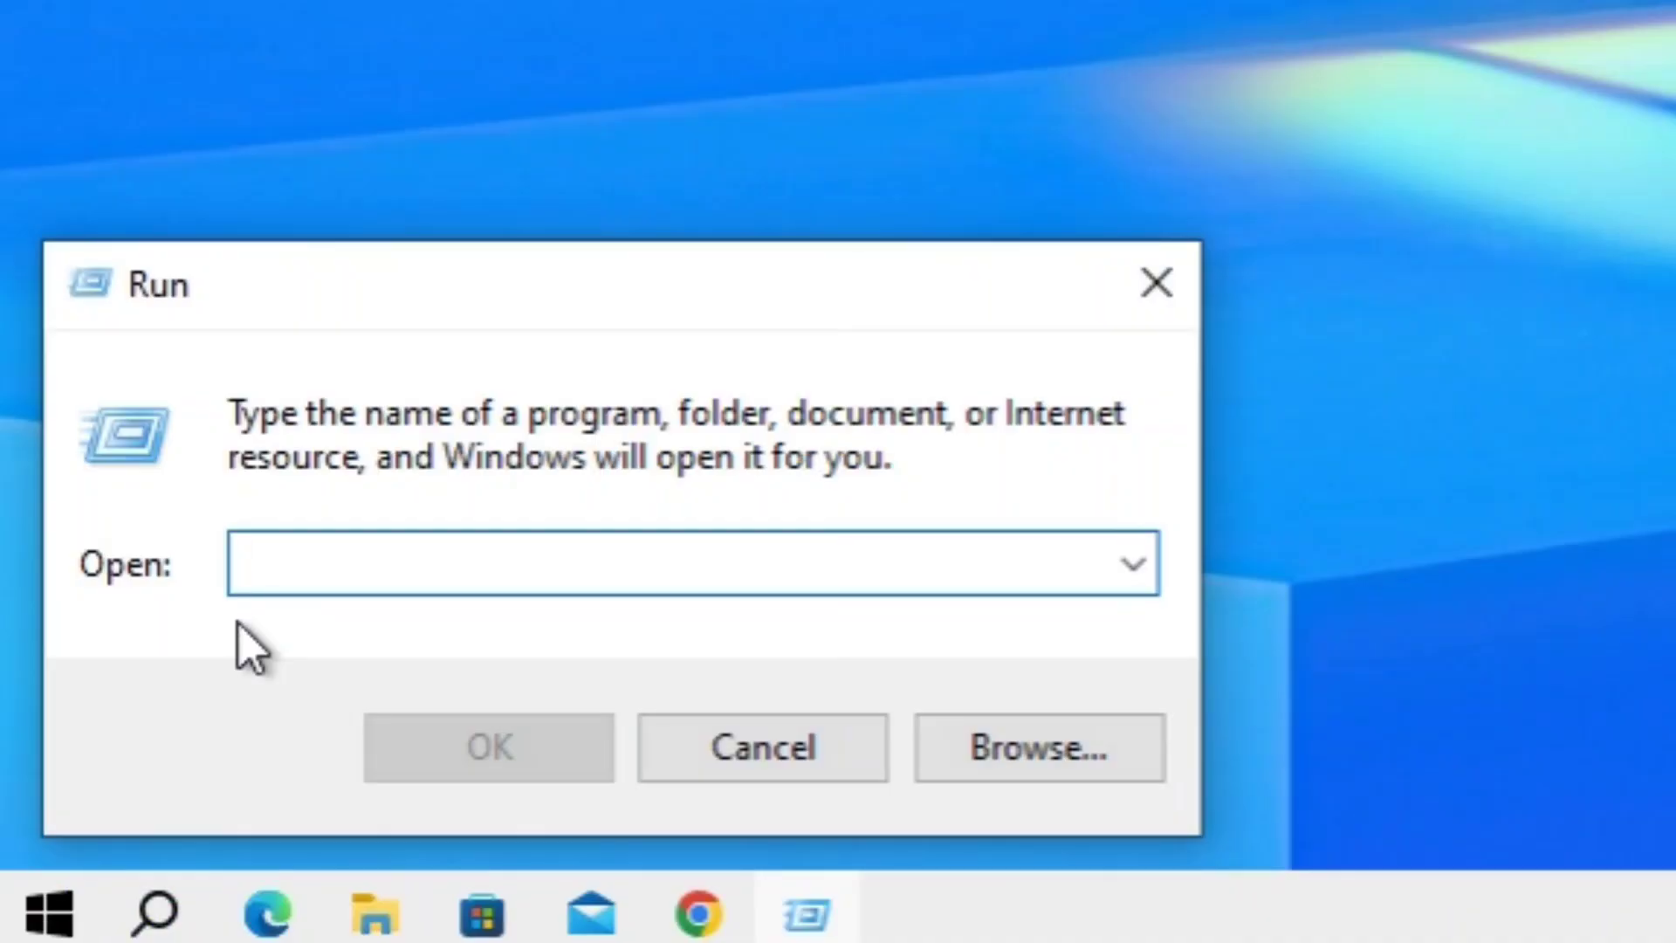
Launch the Local Group Policy Editor by running gpedit.msc and maximize its window.
text(gp)
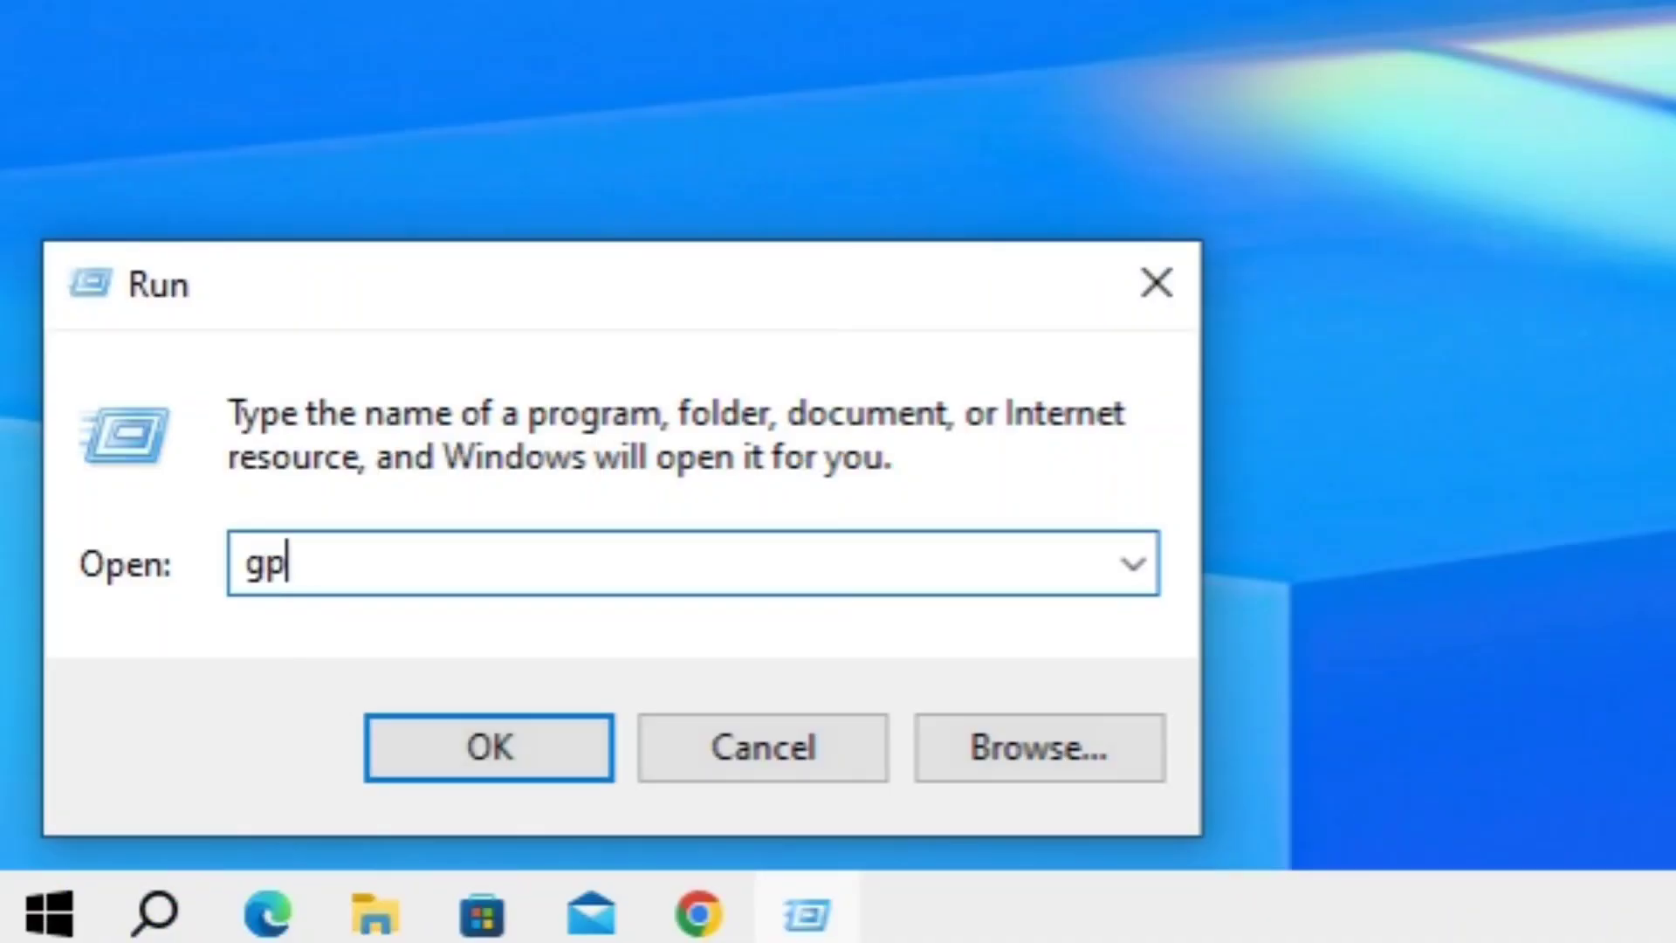
text(edi)
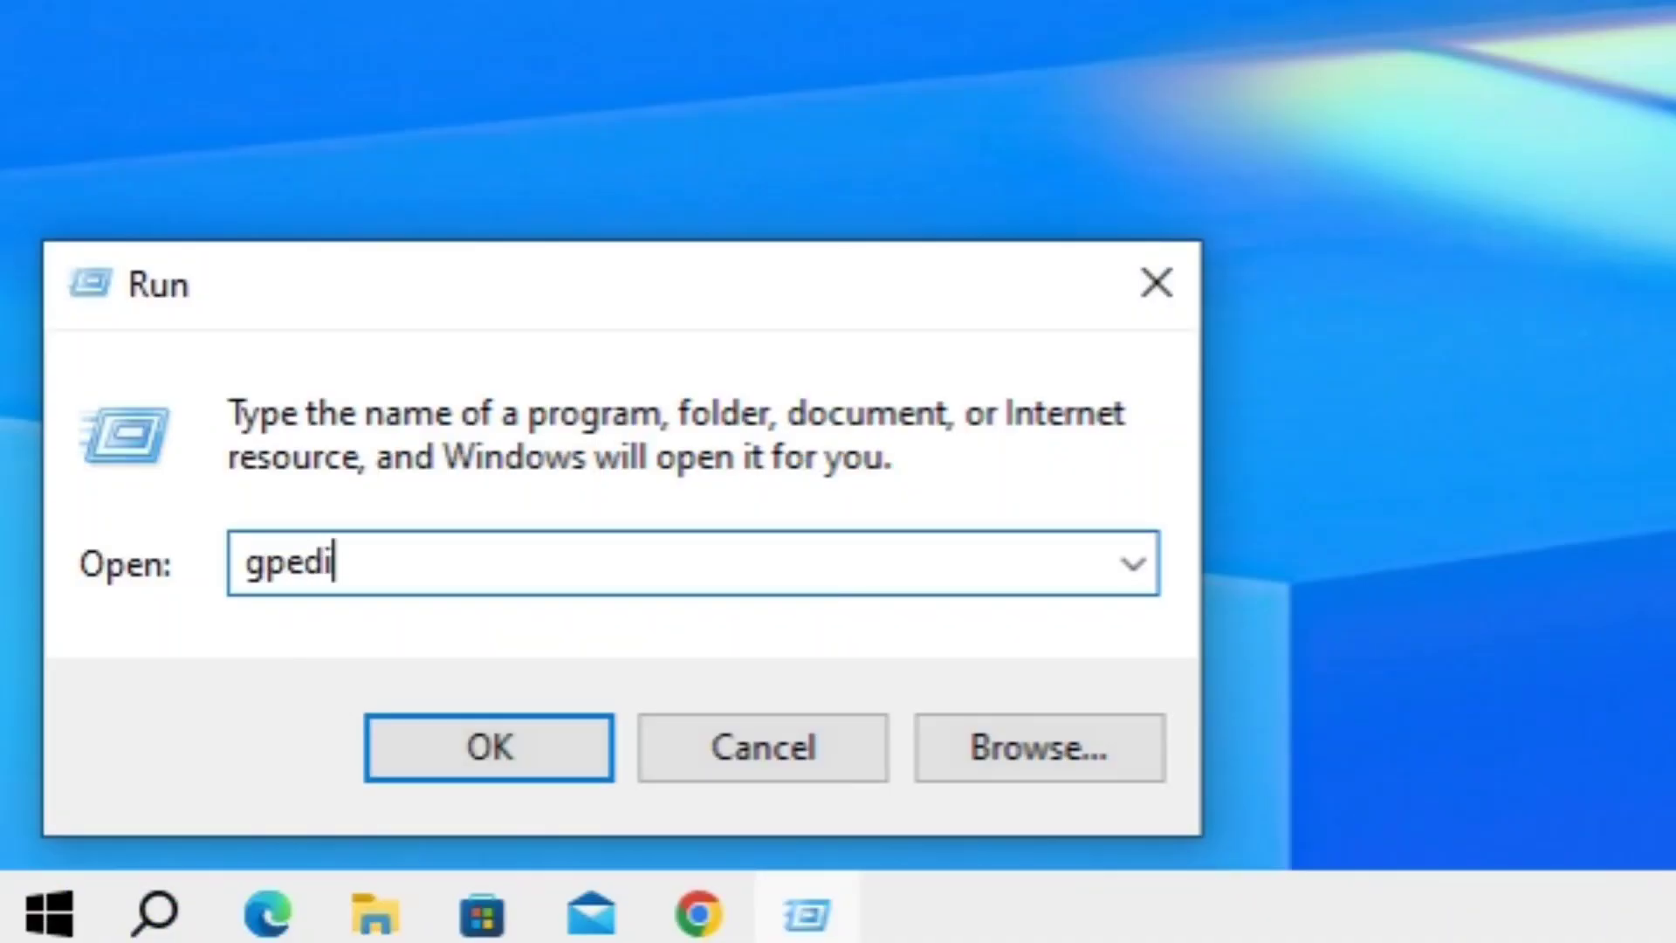
text(t.msc)
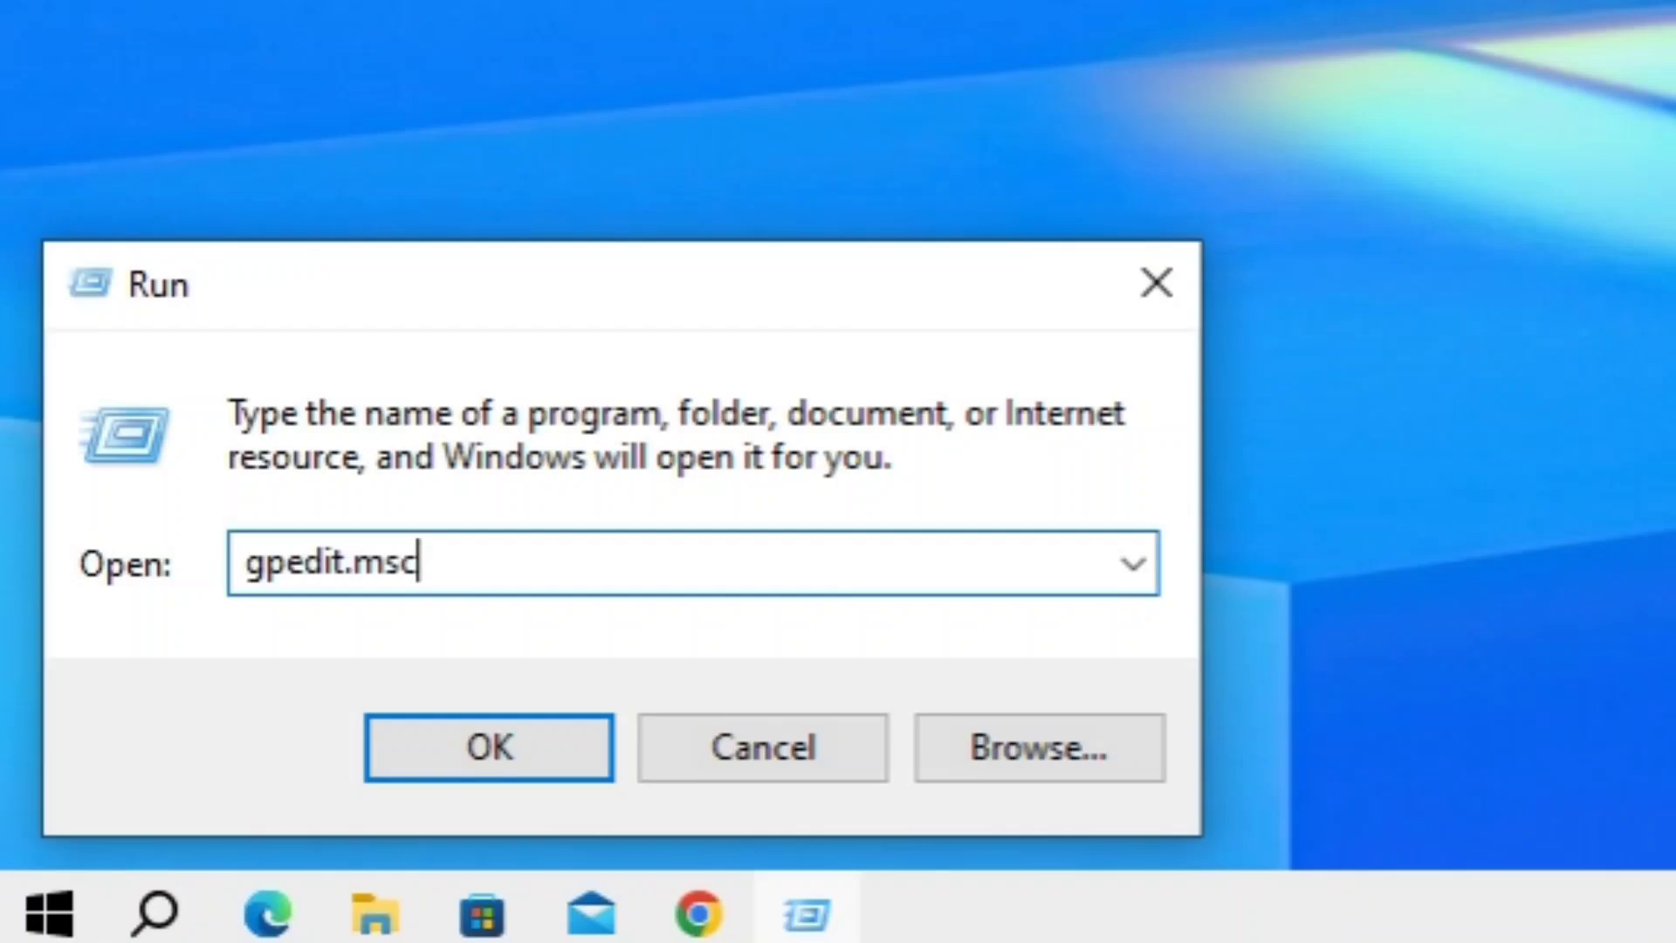
click(484, 753)
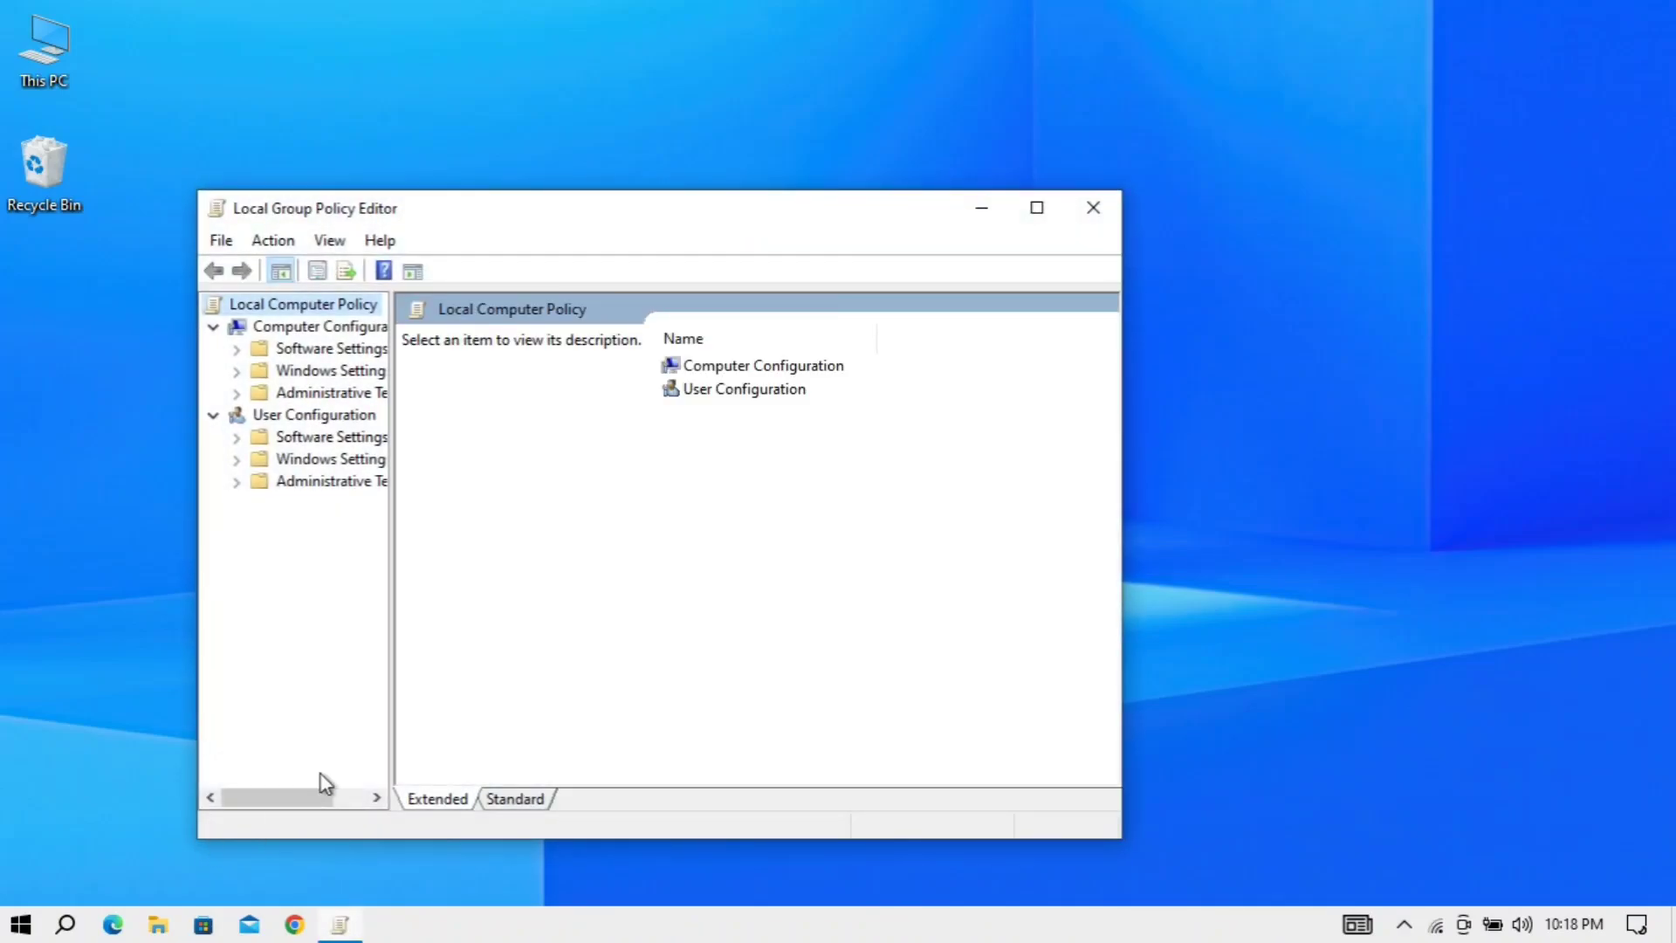
click(1047, 216)
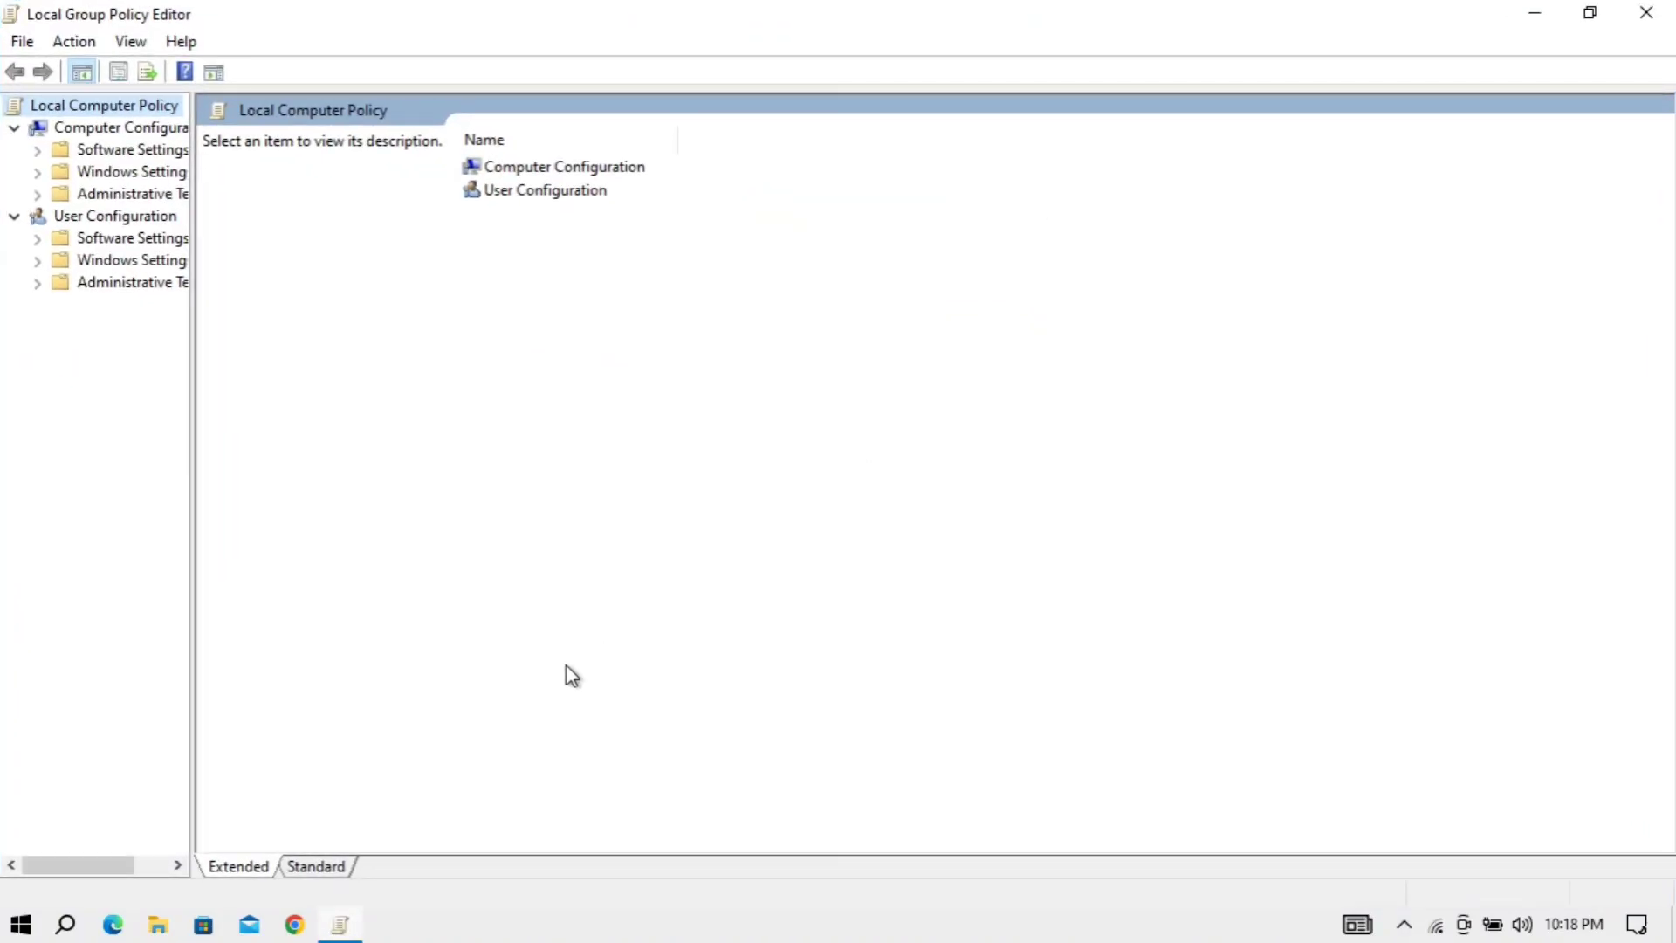
Go to Security Options in Local Policies, under the Security Settings of Computer Configuration's Windows Settings.
click(174, 866)
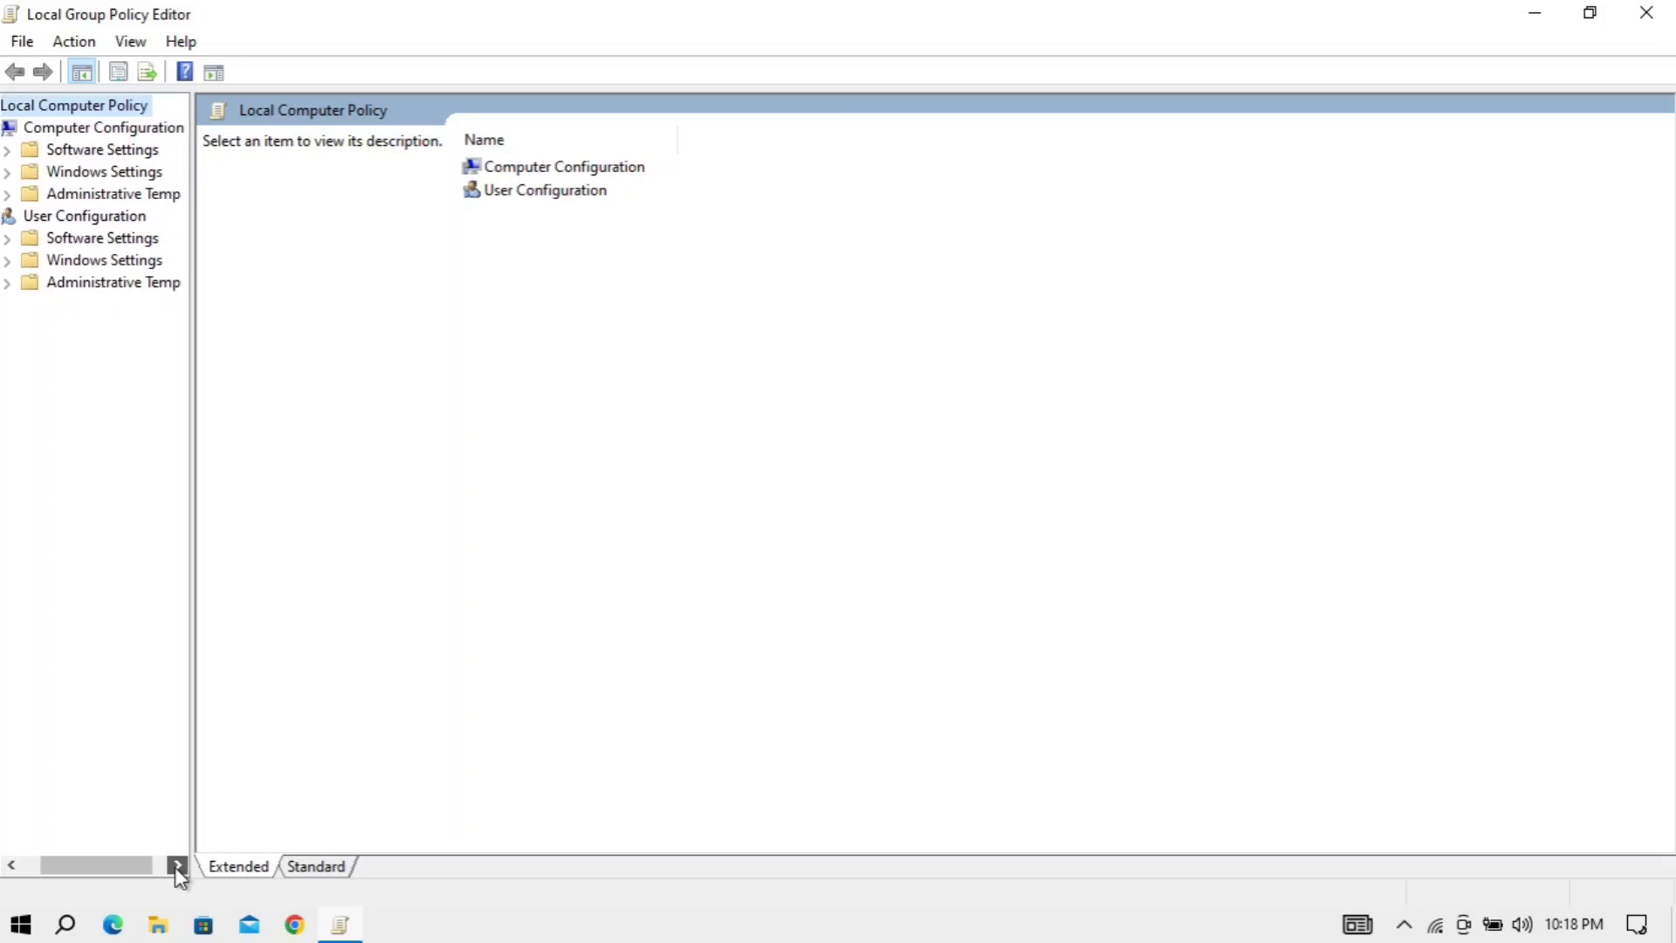
click(175, 867)
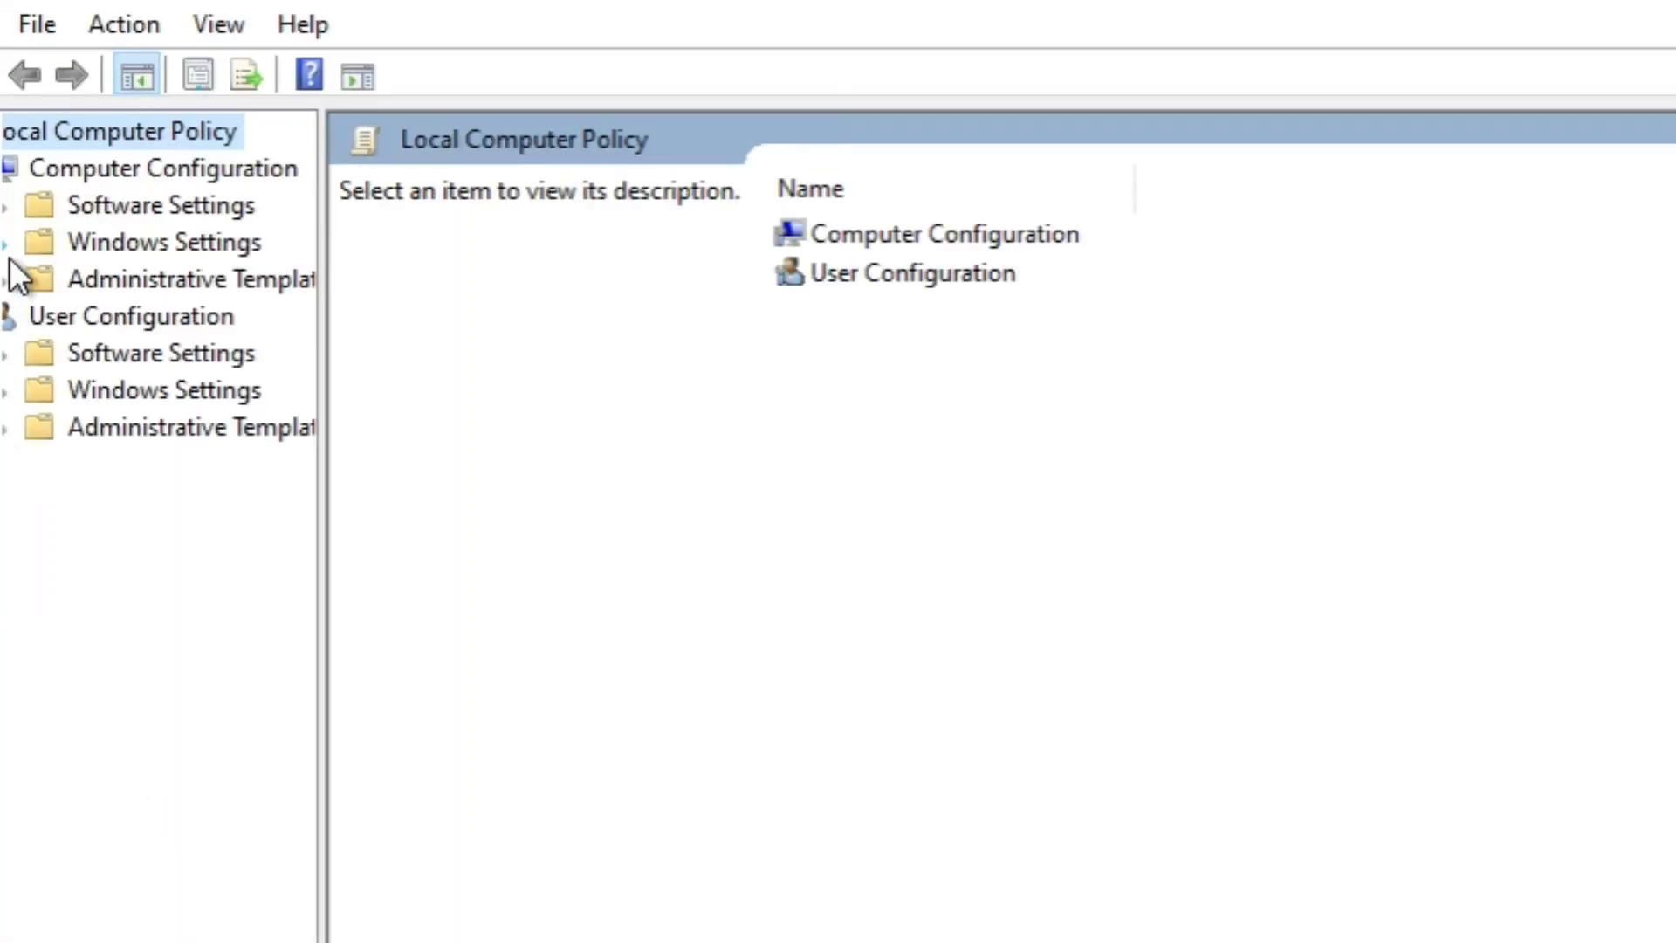
click(9, 242)
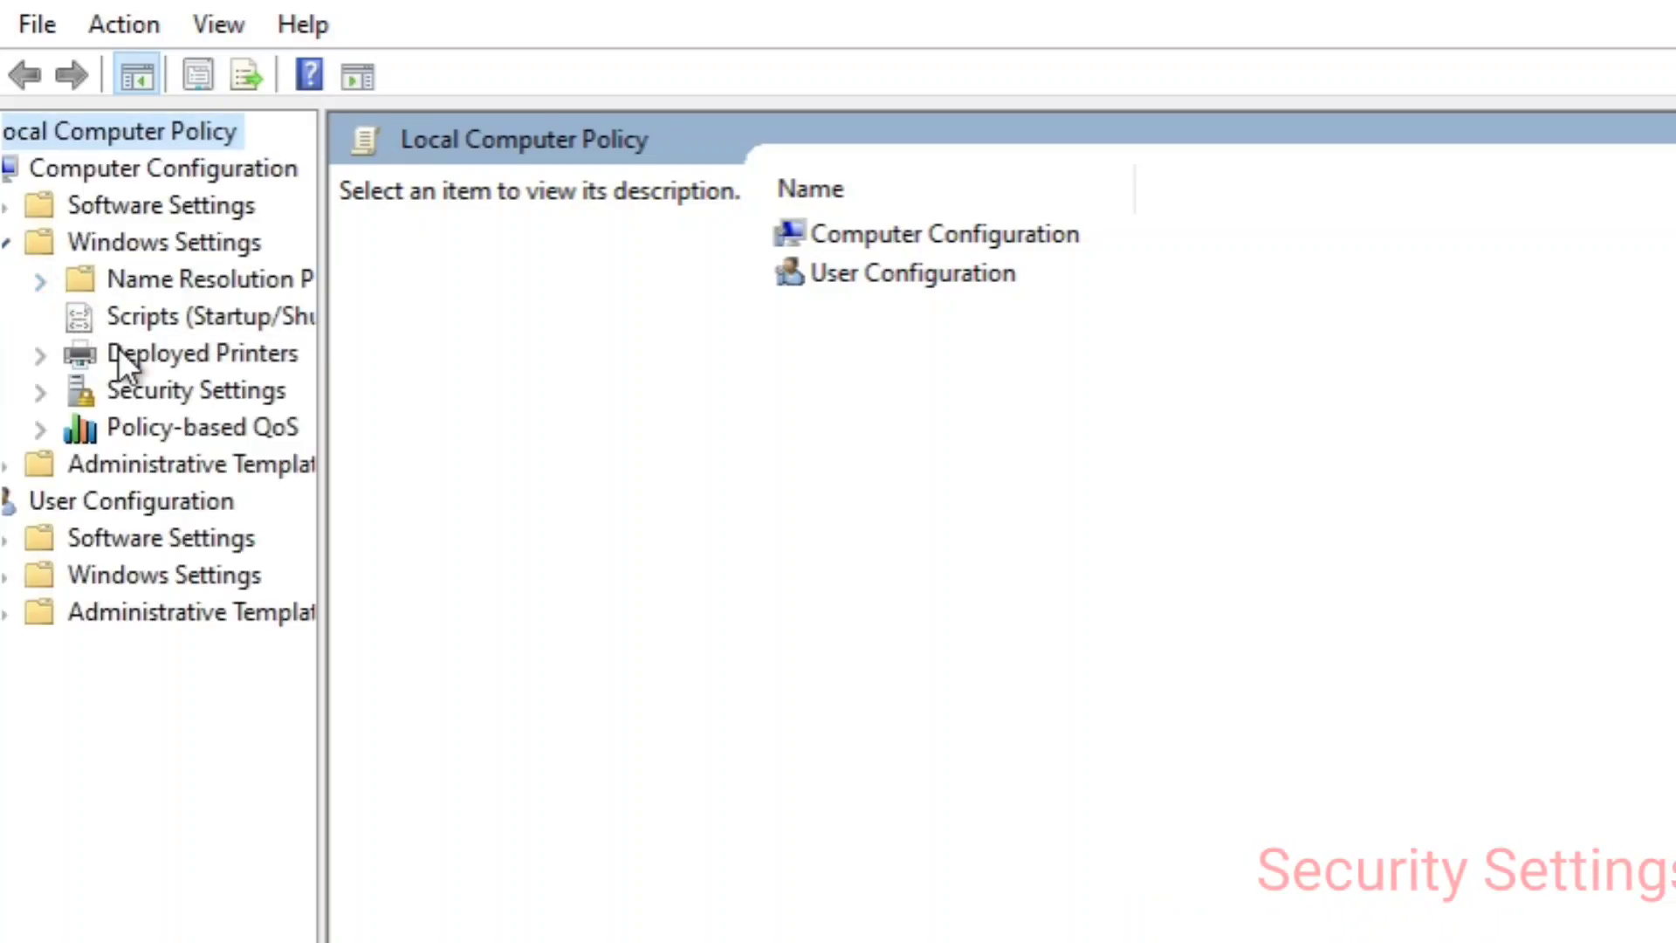
click(49, 390)
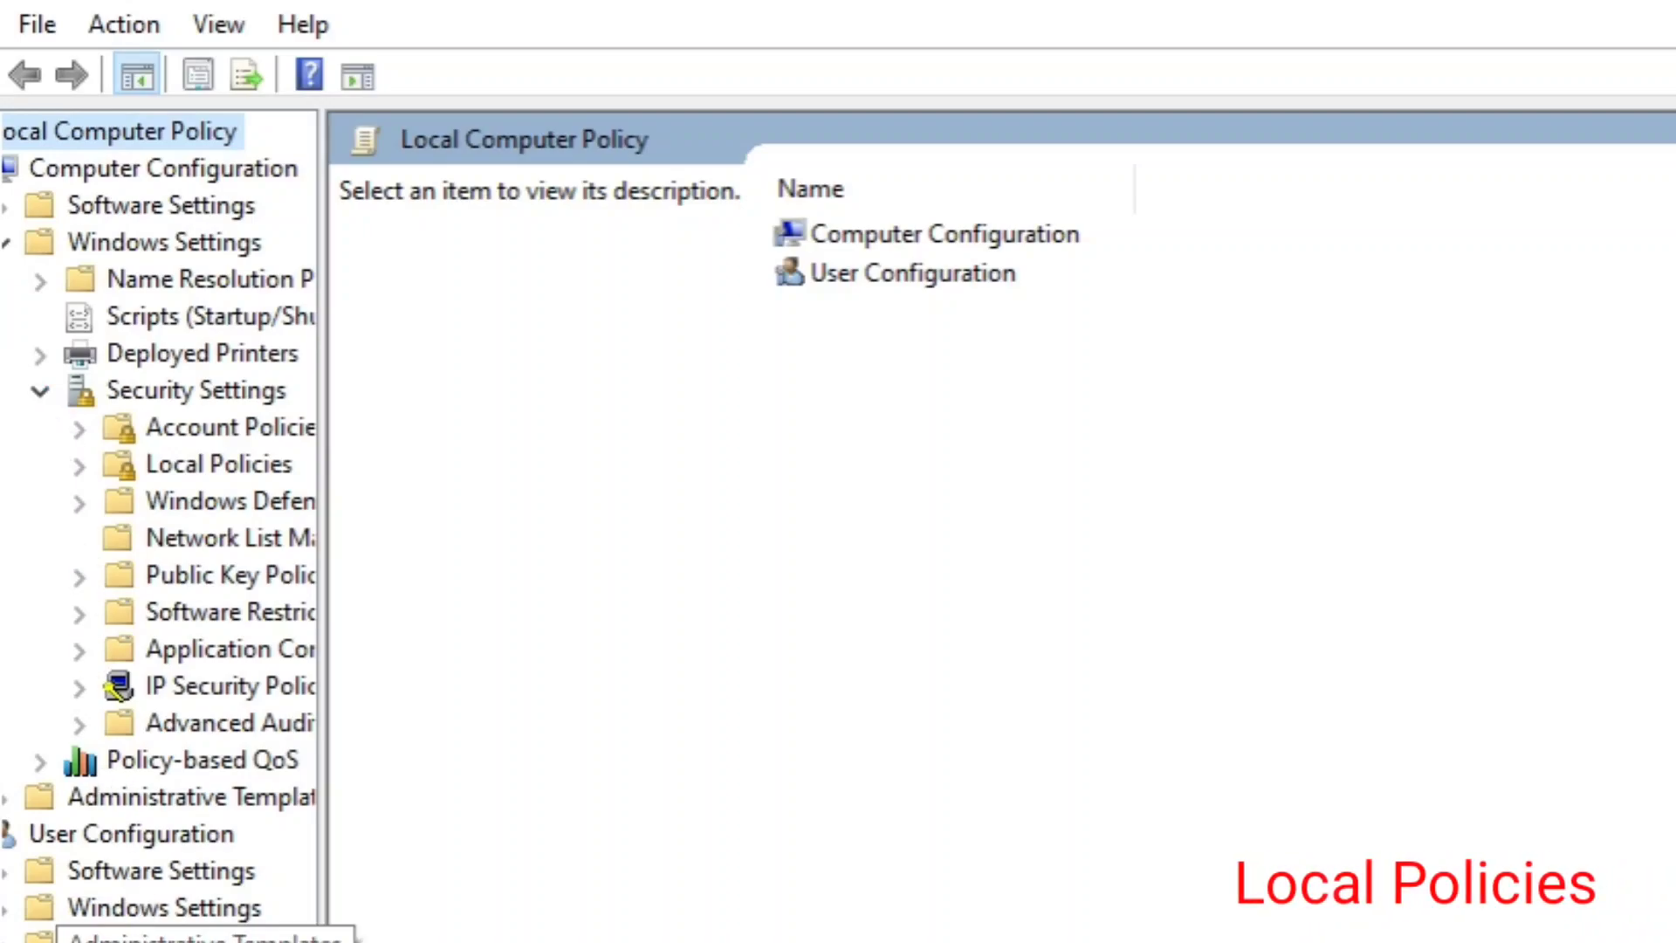
scroll(159, 527, right, 2)
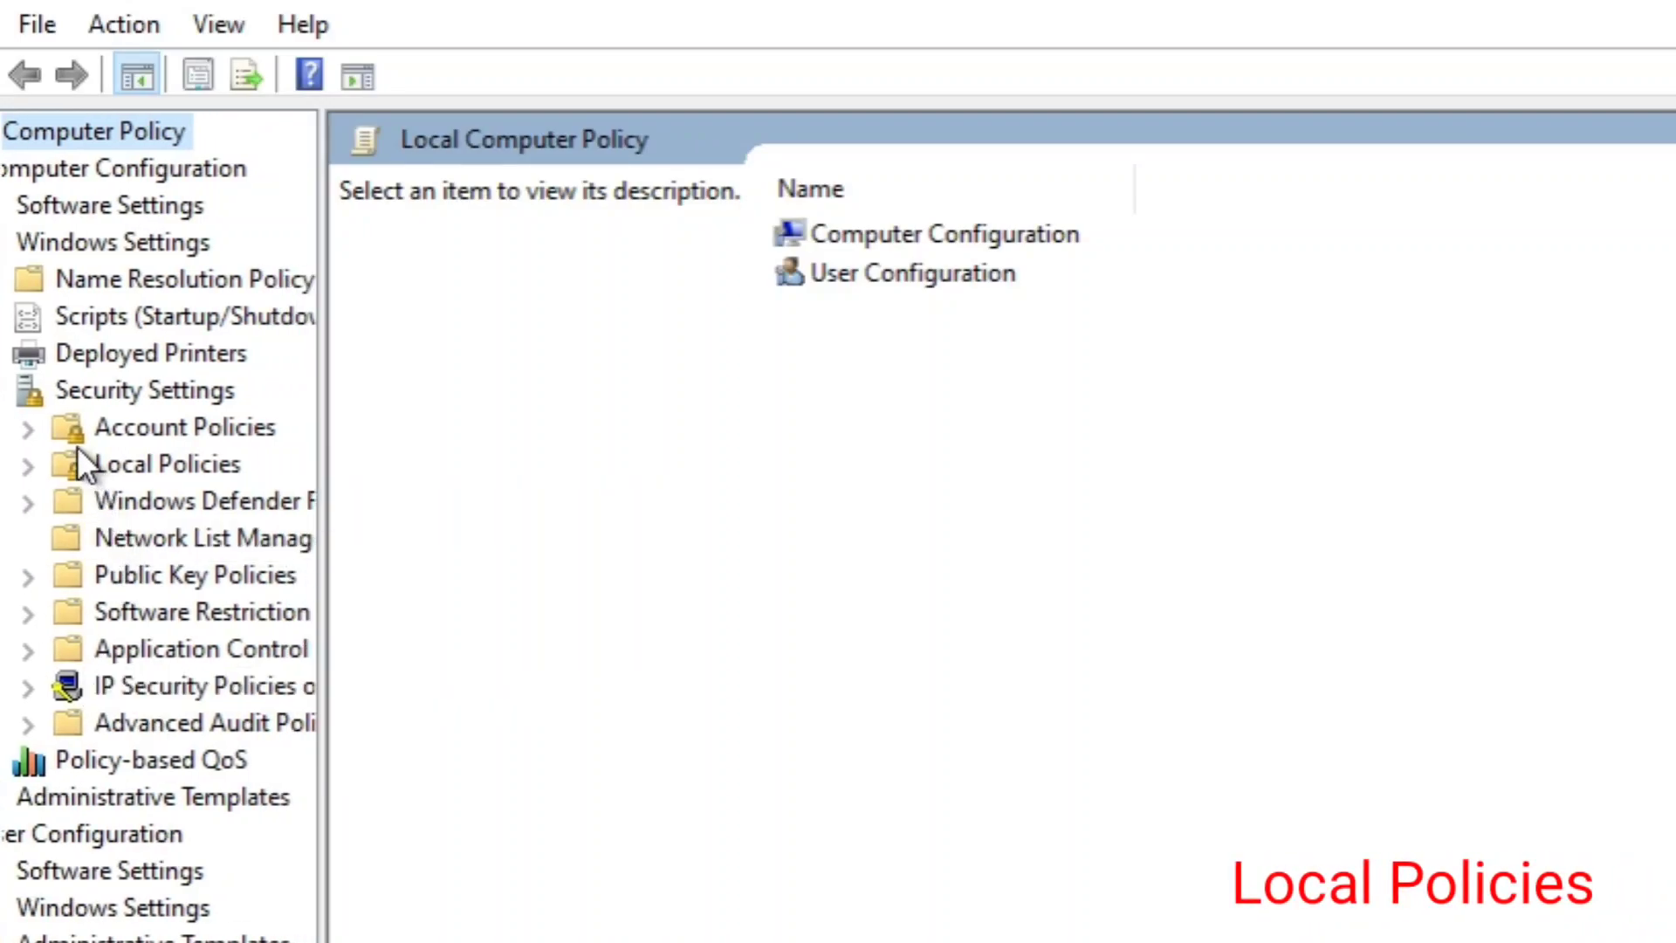
click(29, 466)
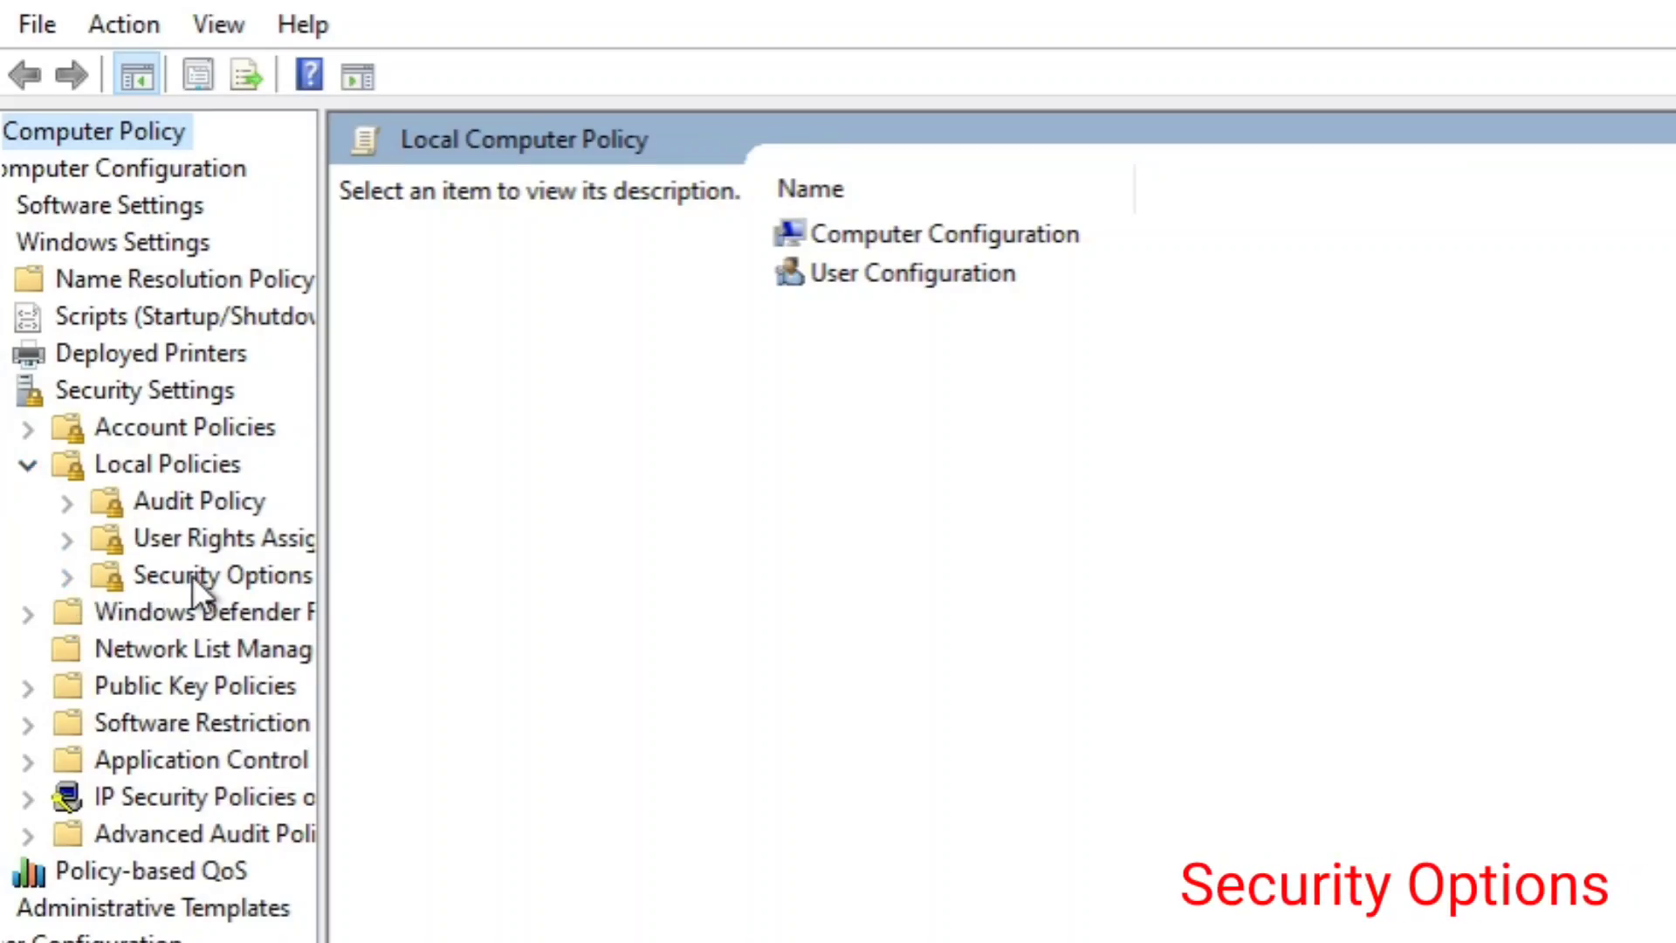
click(138, 578)
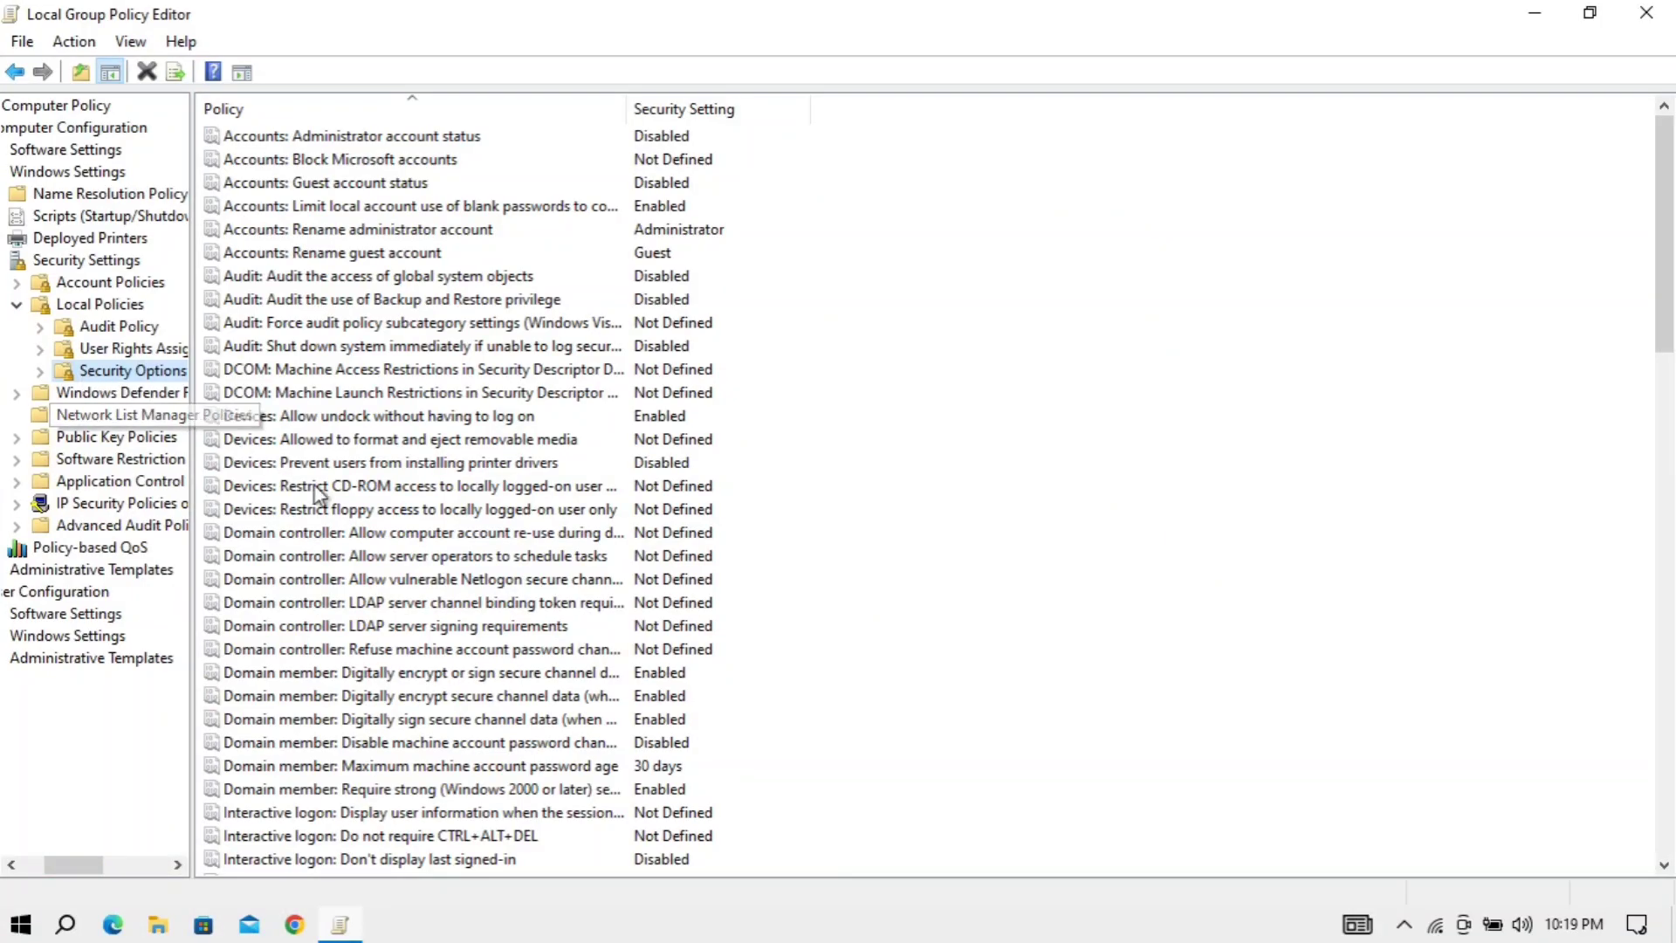
Set the "Shutdown: Clear virtual memory pagefile" policy to Disabled, apply it and close the policy editor.
click(571, 774)
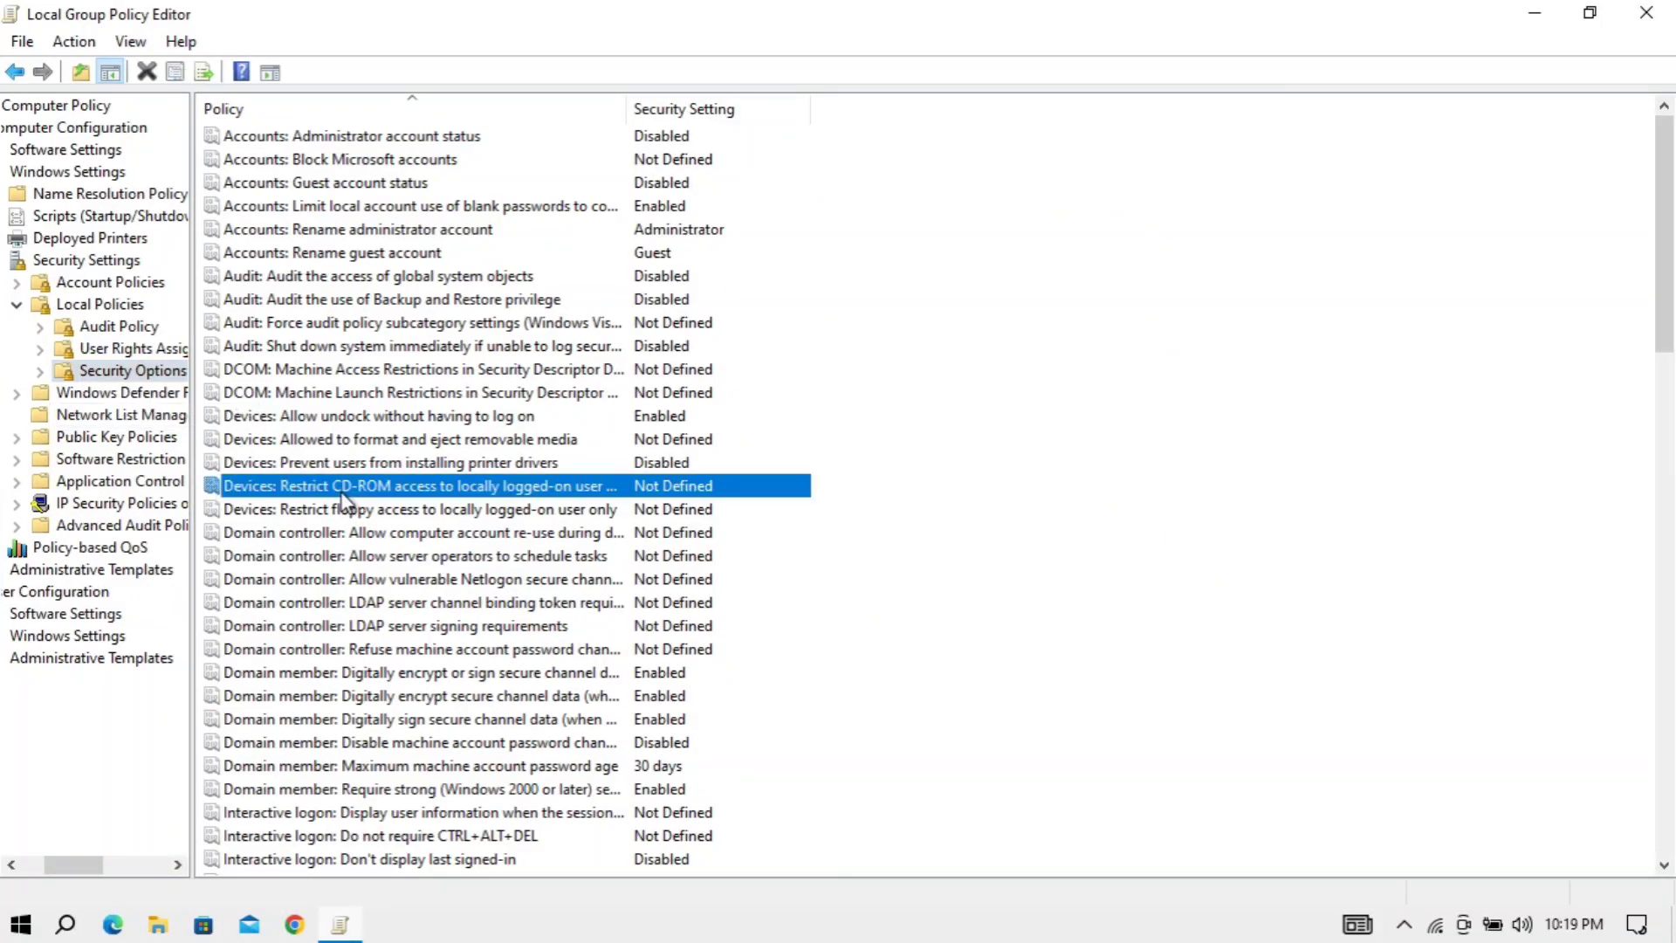
key(s)
key(s)
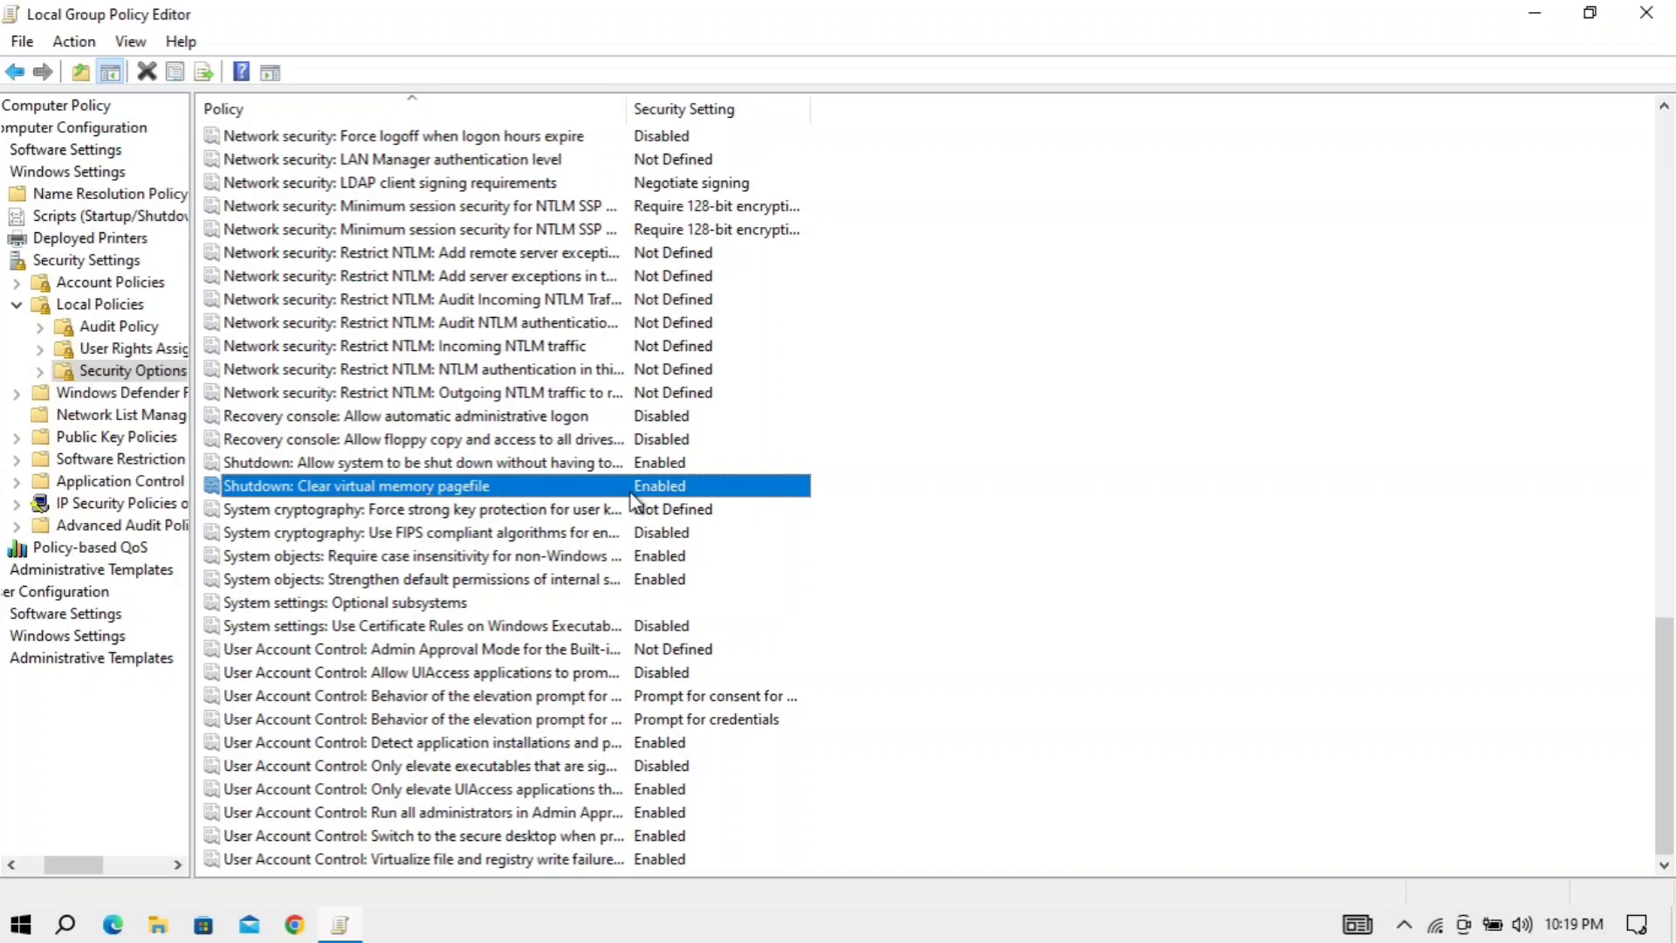
right_click(799, 484)
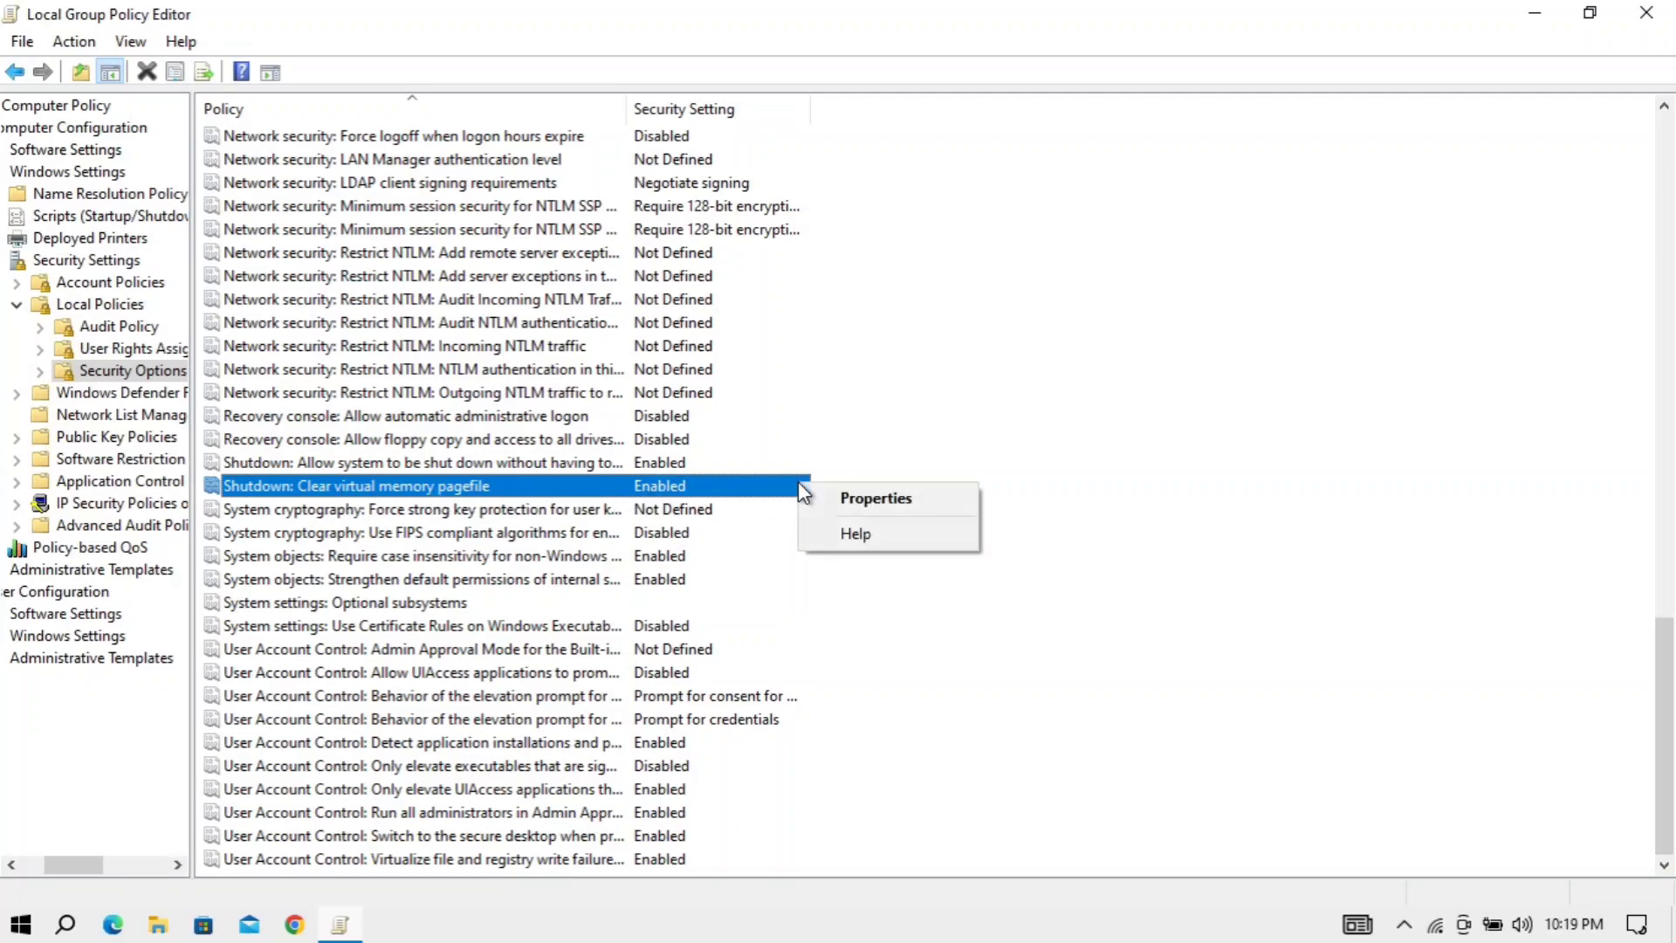
click(974, 506)
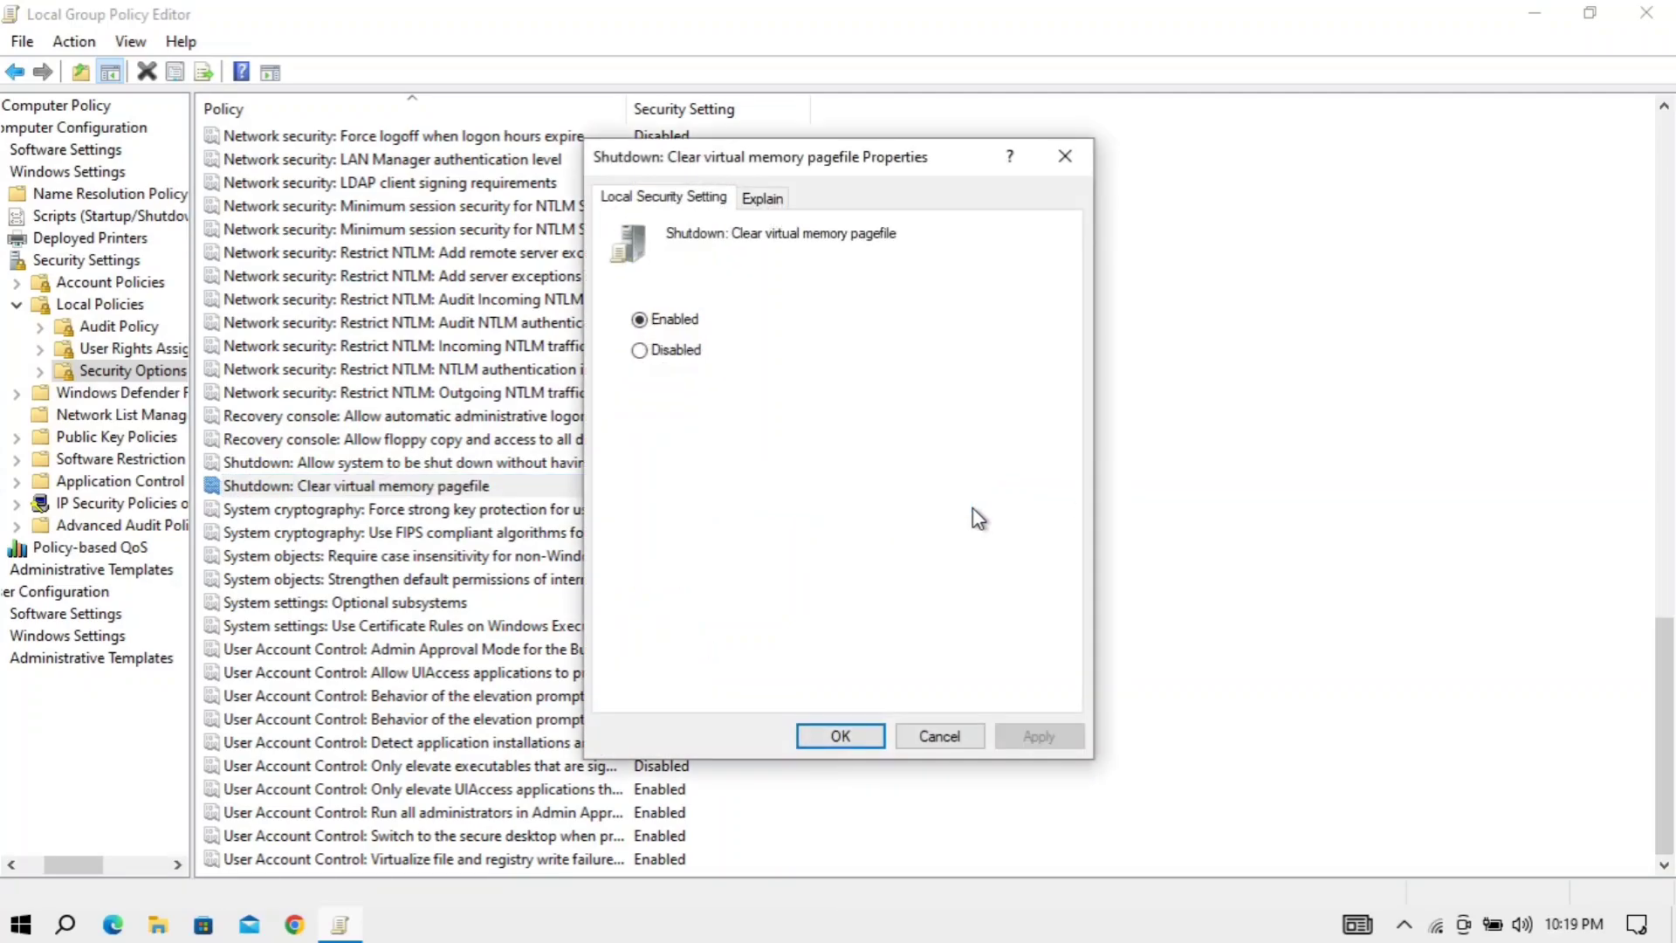
drag(898, 173, 1220, 194)
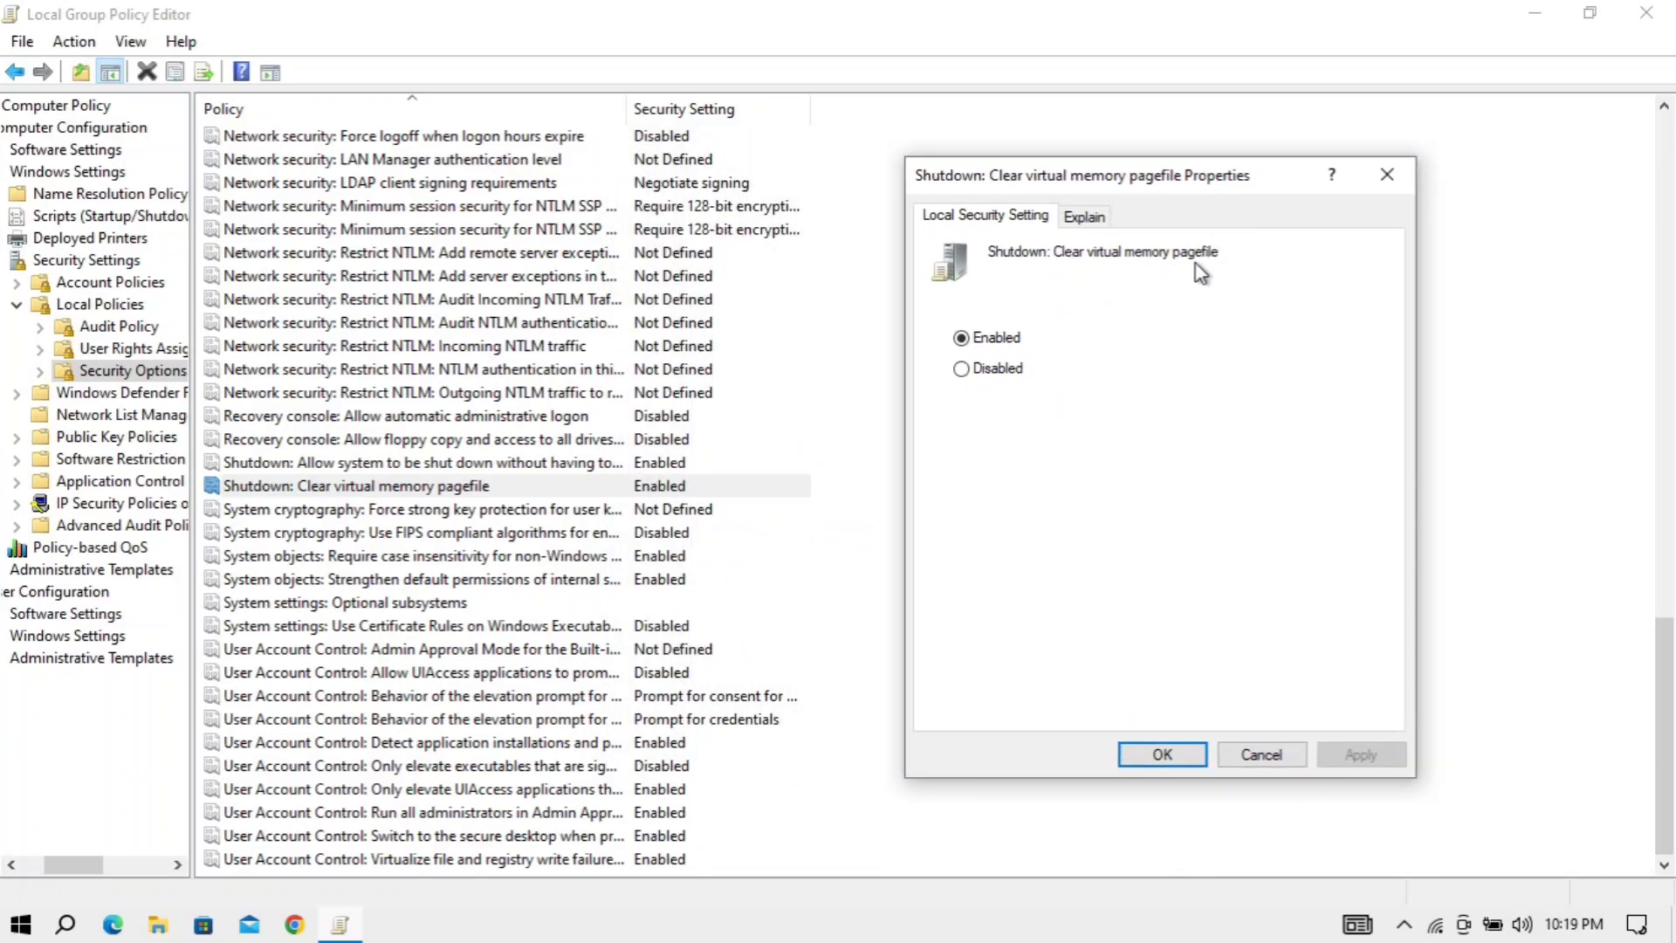
click(1000, 383)
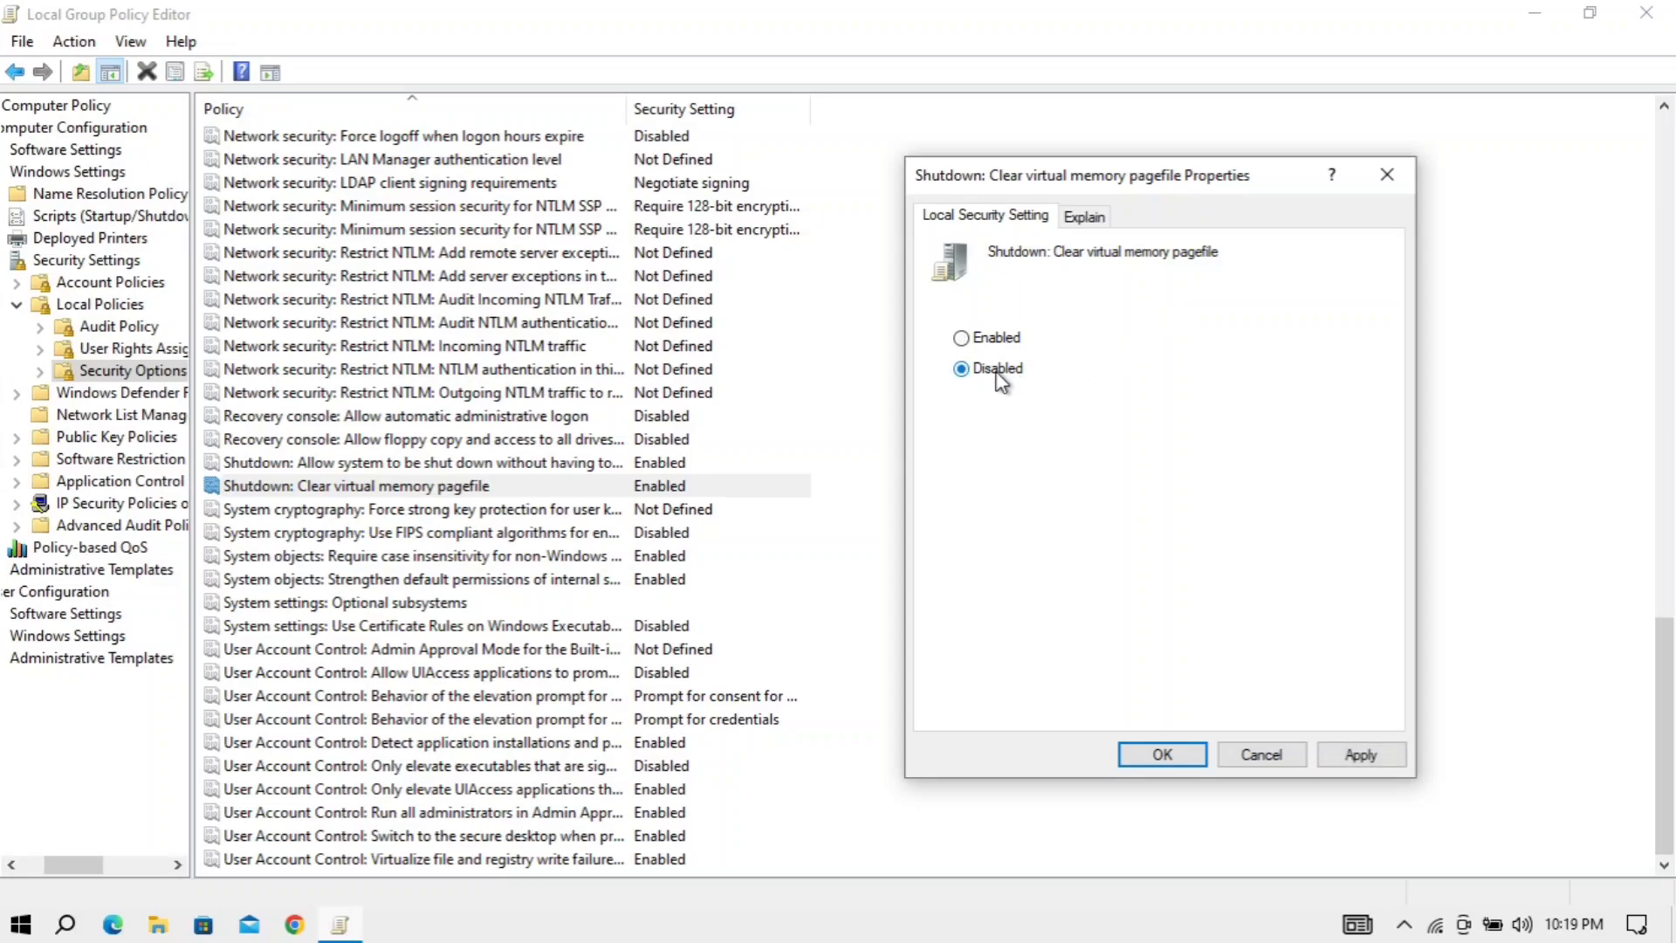
click(1385, 763)
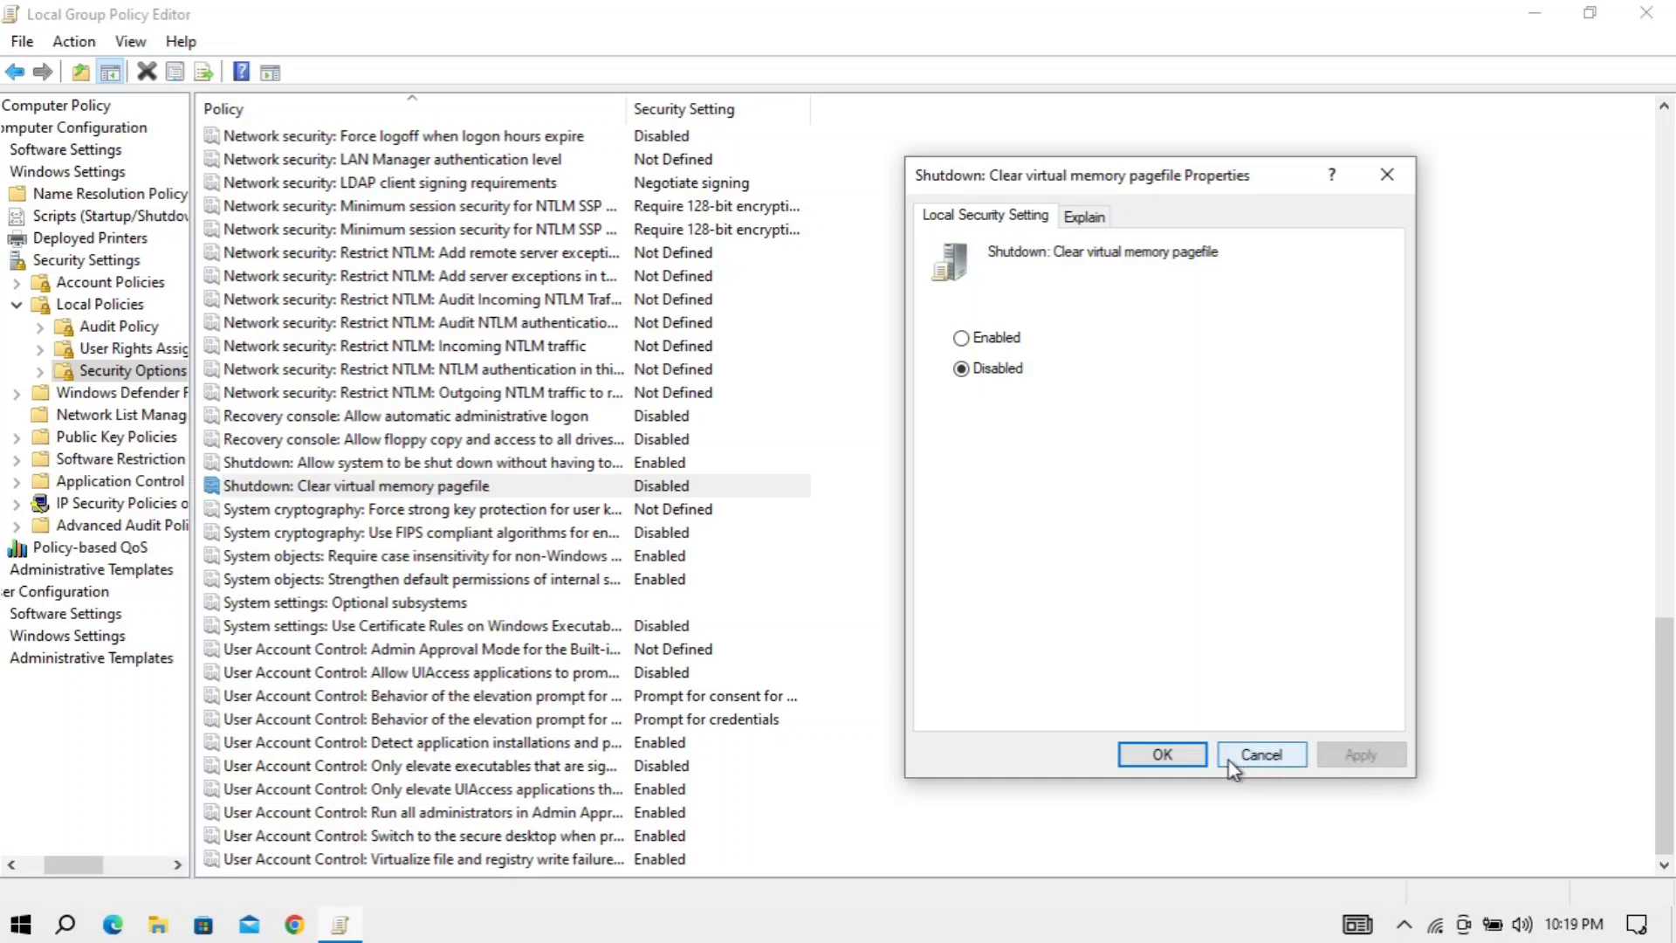
click(1178, 757)
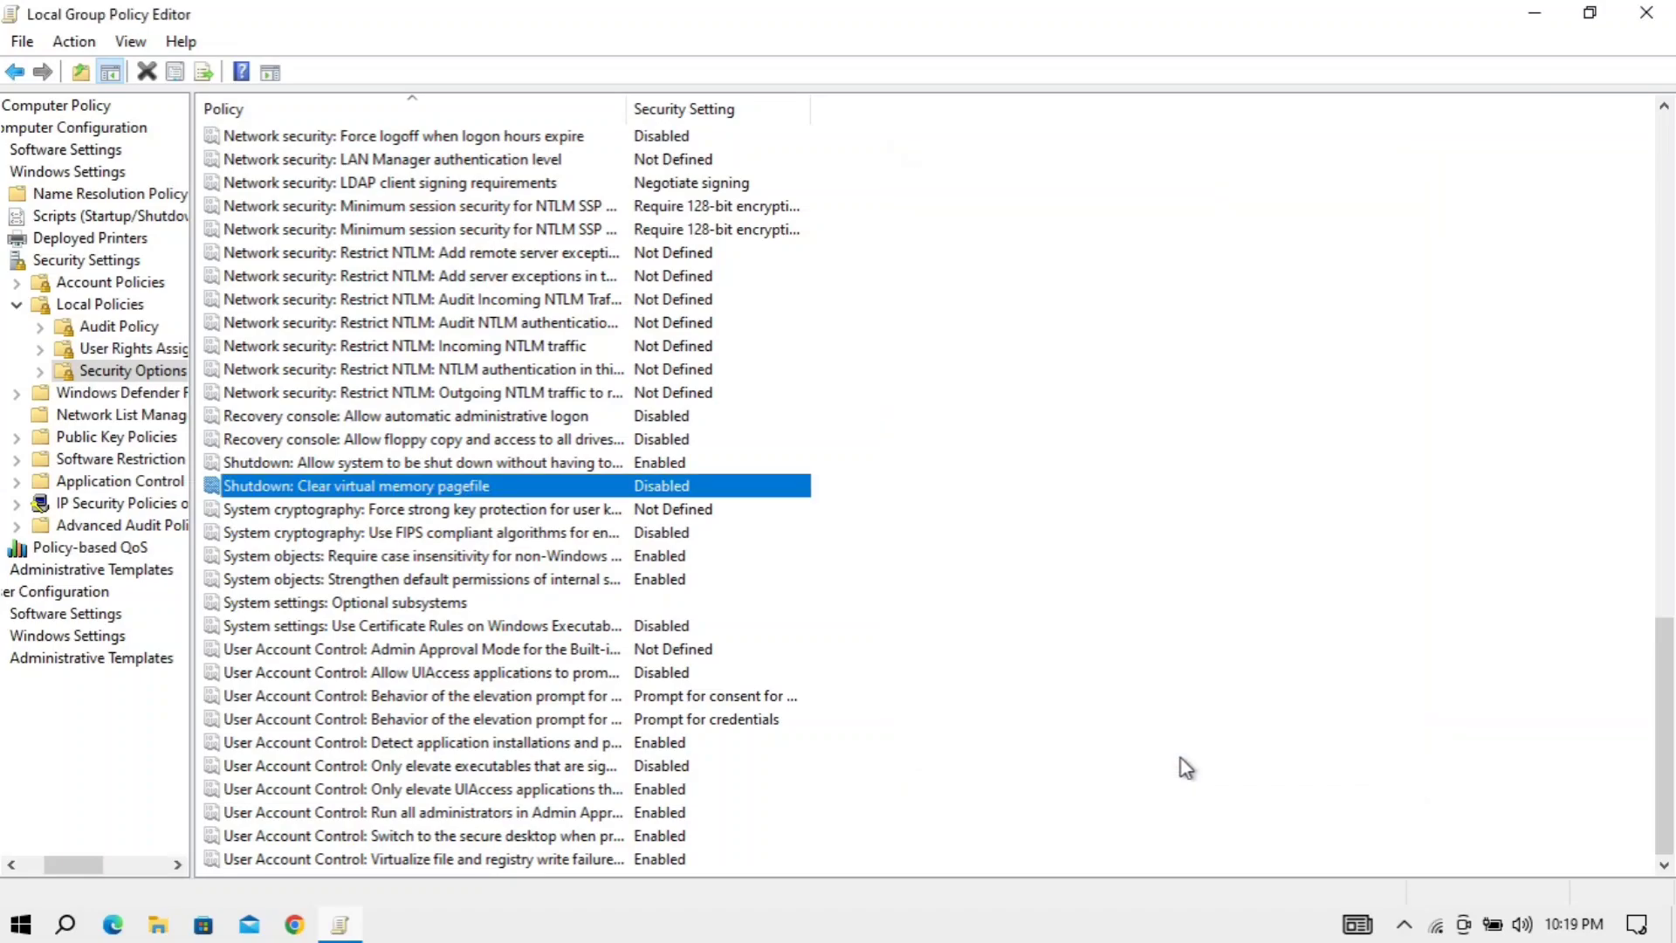
click(1644, 14)
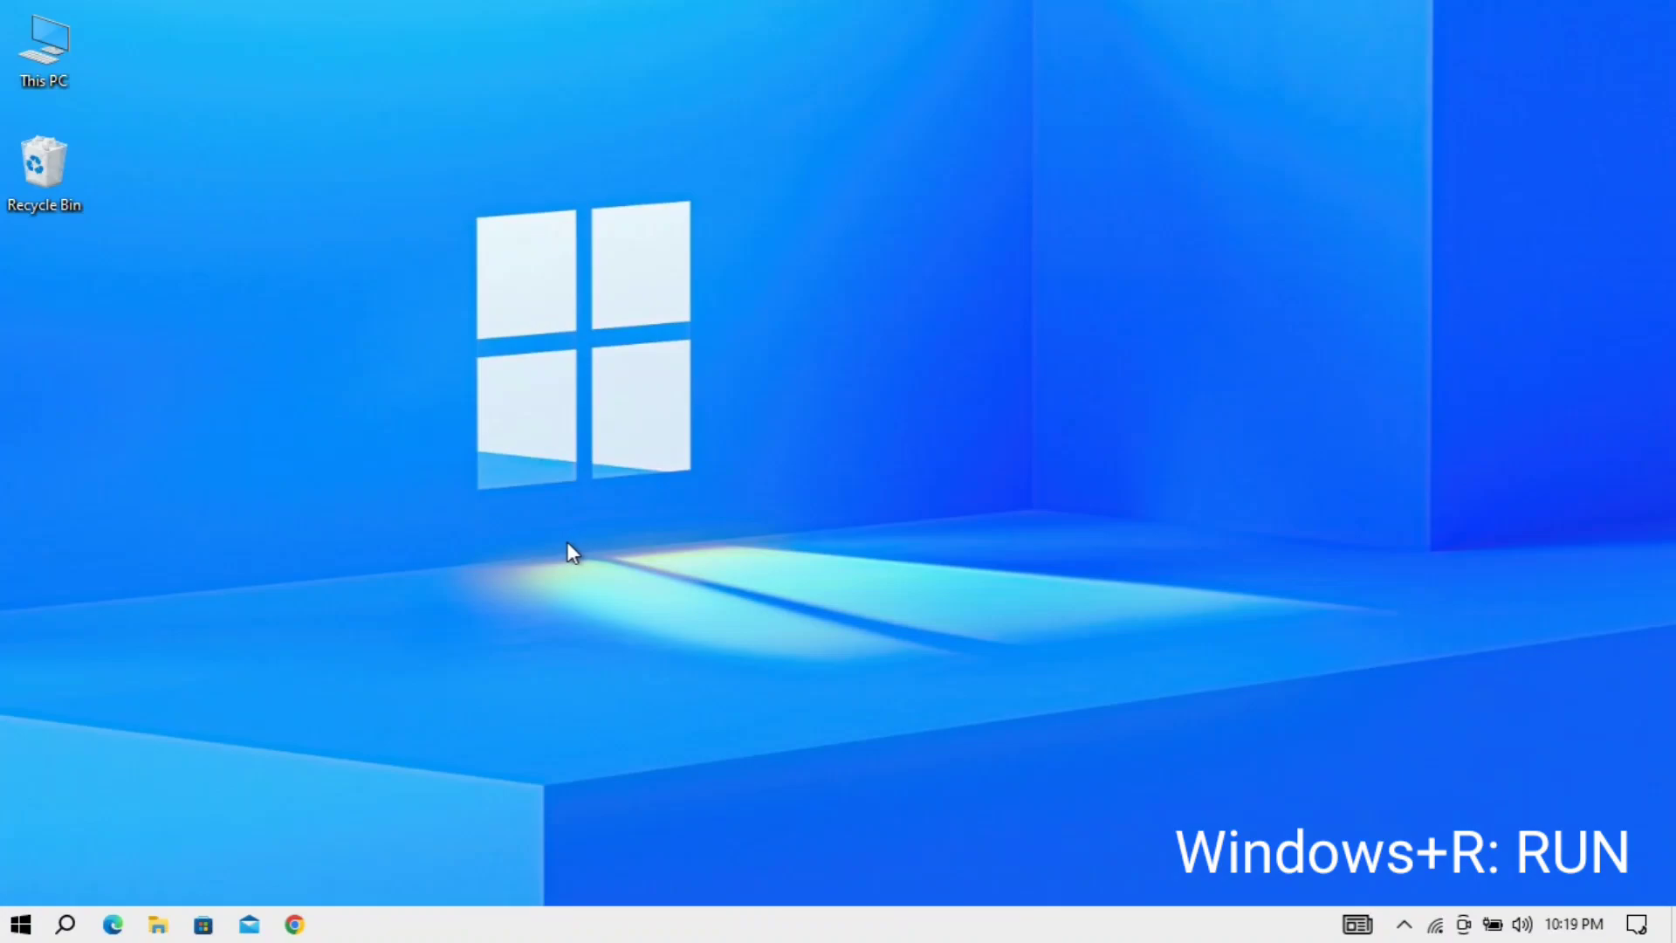
Launch the Services console by running services.msc.
key(super+r)
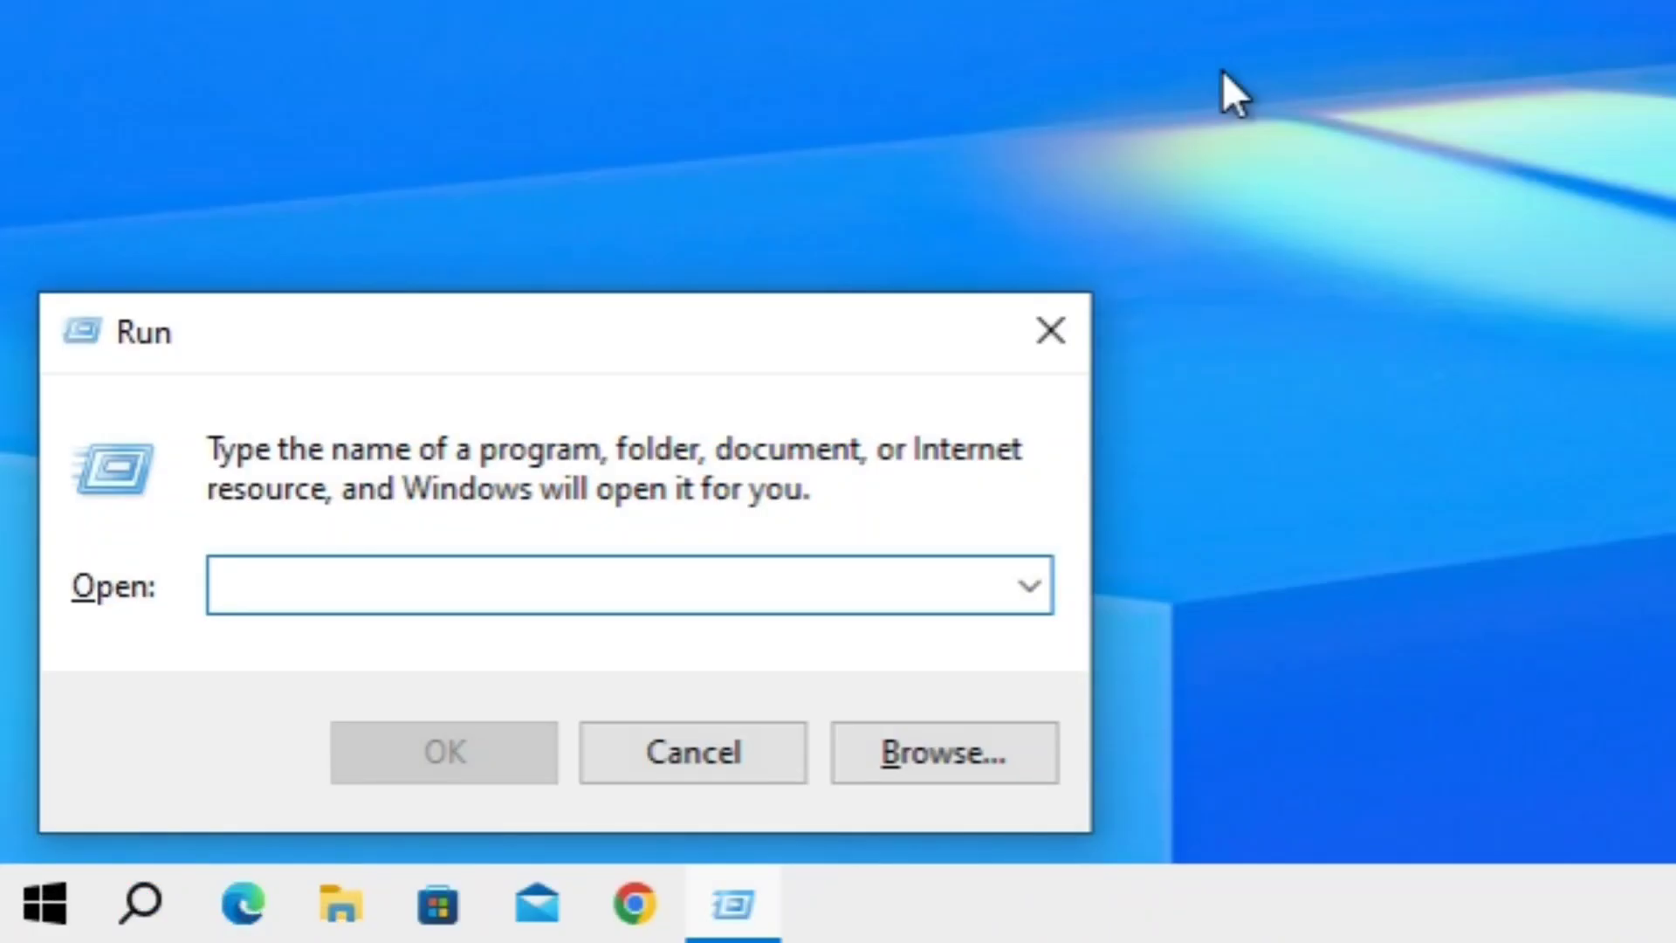
text(ser)
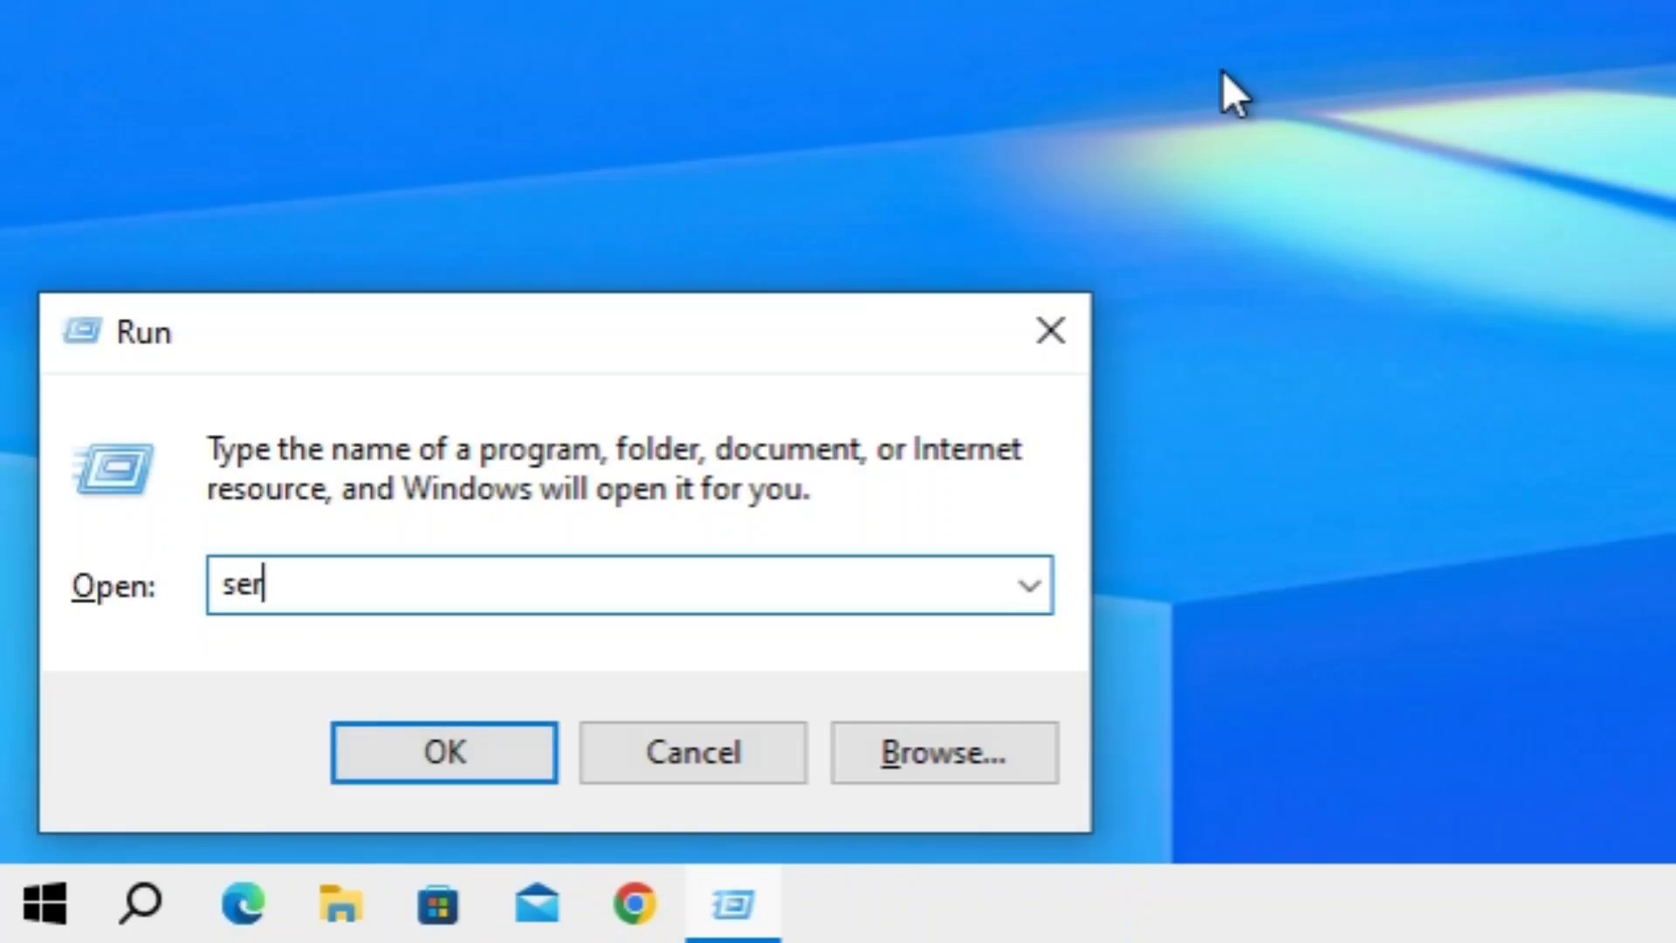
text(vices.msc)
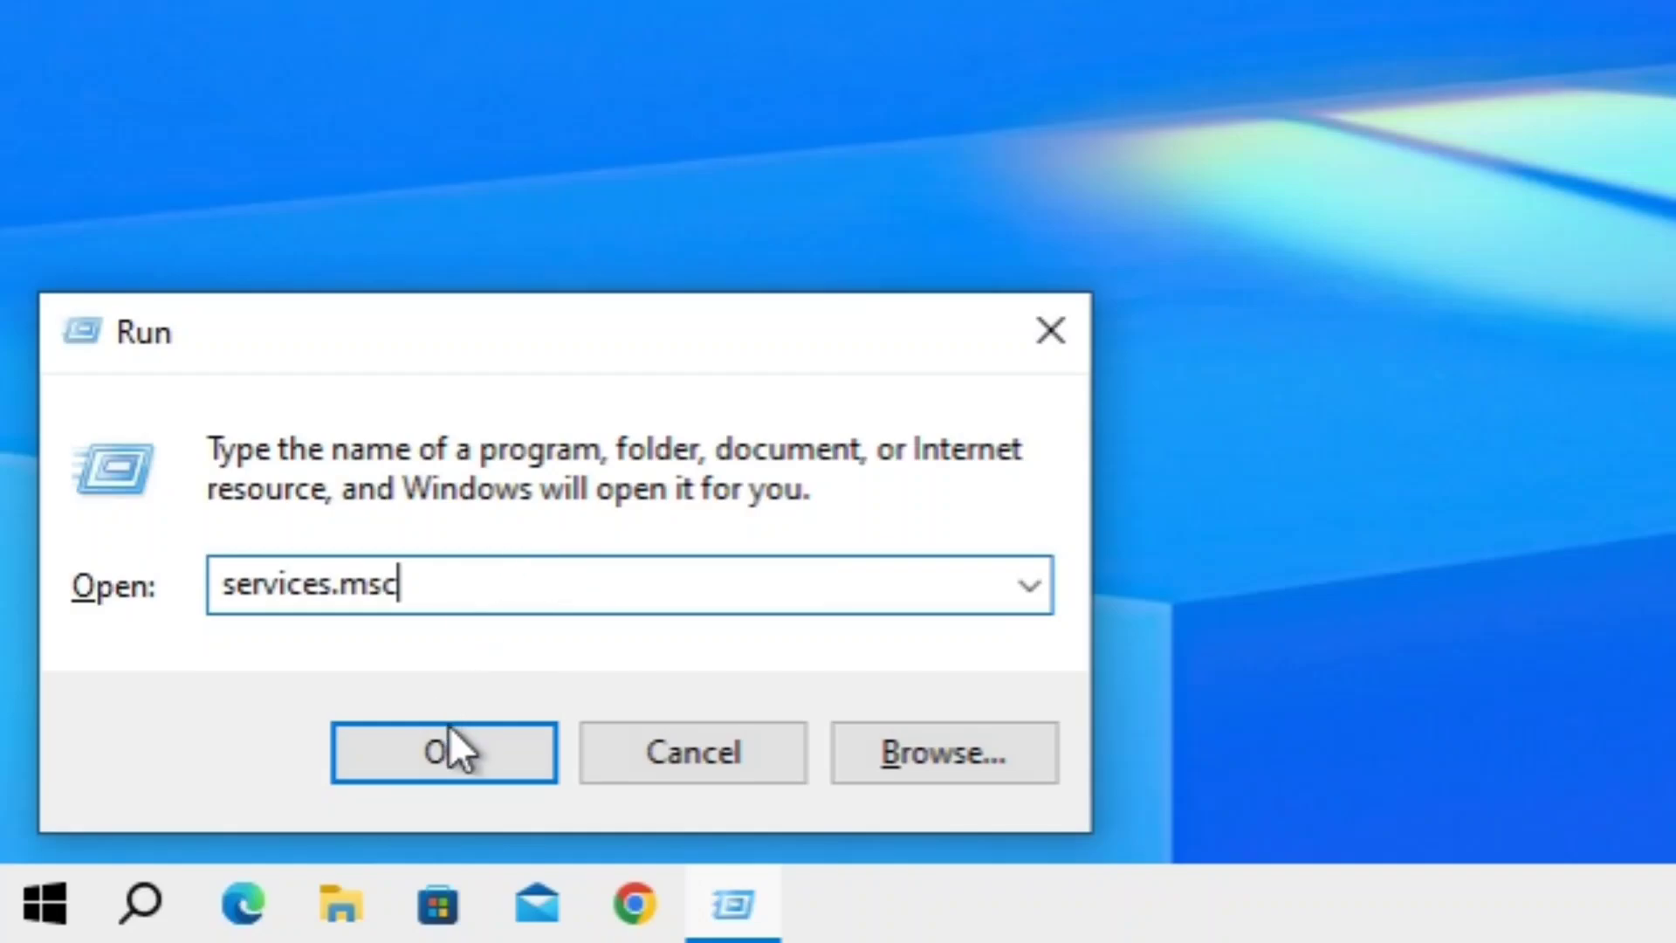
click(469, 749)
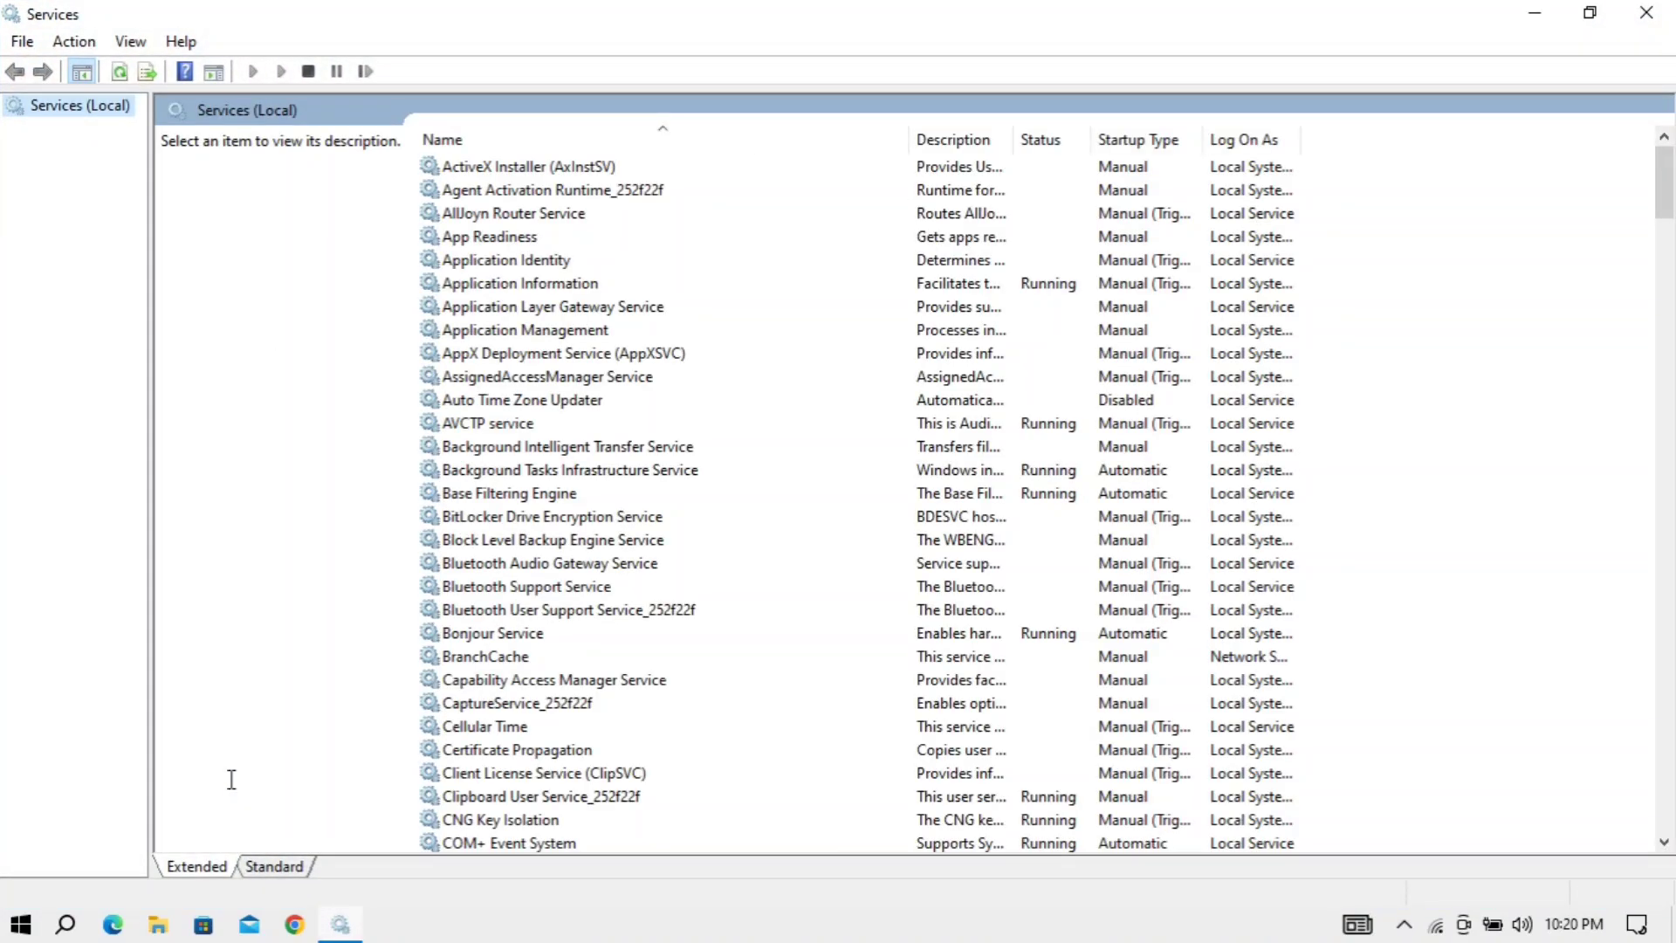
Find the SysMain service in the local services list and open its properties.
click(497, 611)
key(s)
key(s)
key(s)
key(s)
key(s)
key(s)
key(s)
key(s)
key(s)
key(s)
key(s)
key(s)
key(s)
key(s)
key(s)
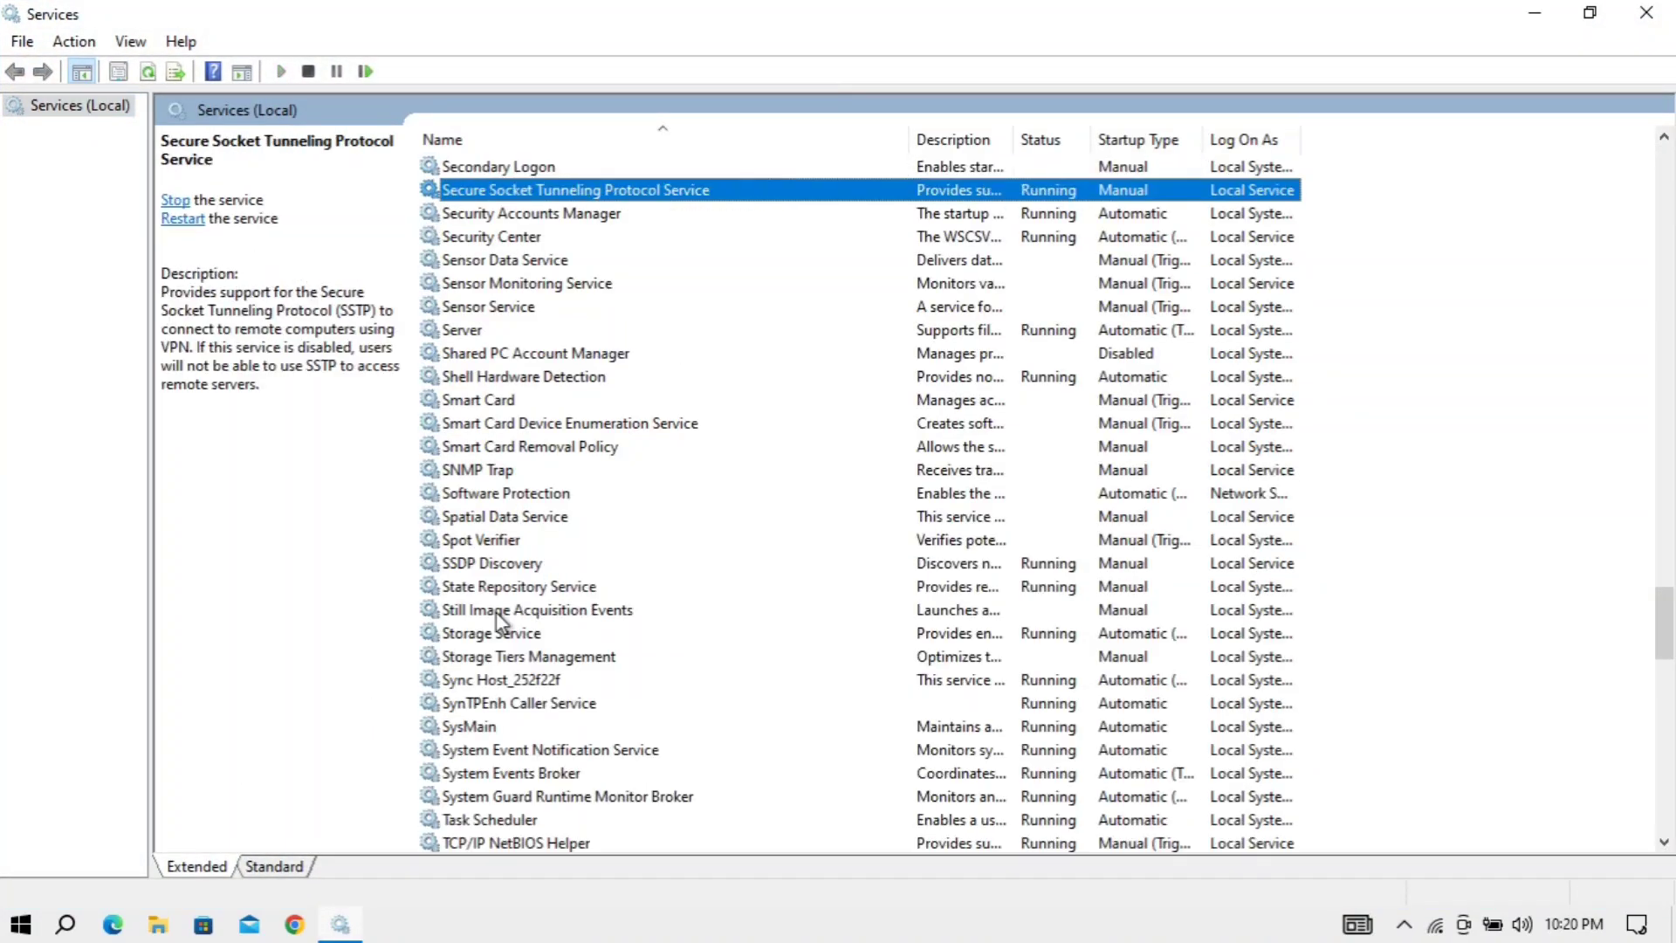
key(s)
key(s)
key(s)
key(s)
key(s)
key(s)
key(s)
key(s)
key(s)
key(s)
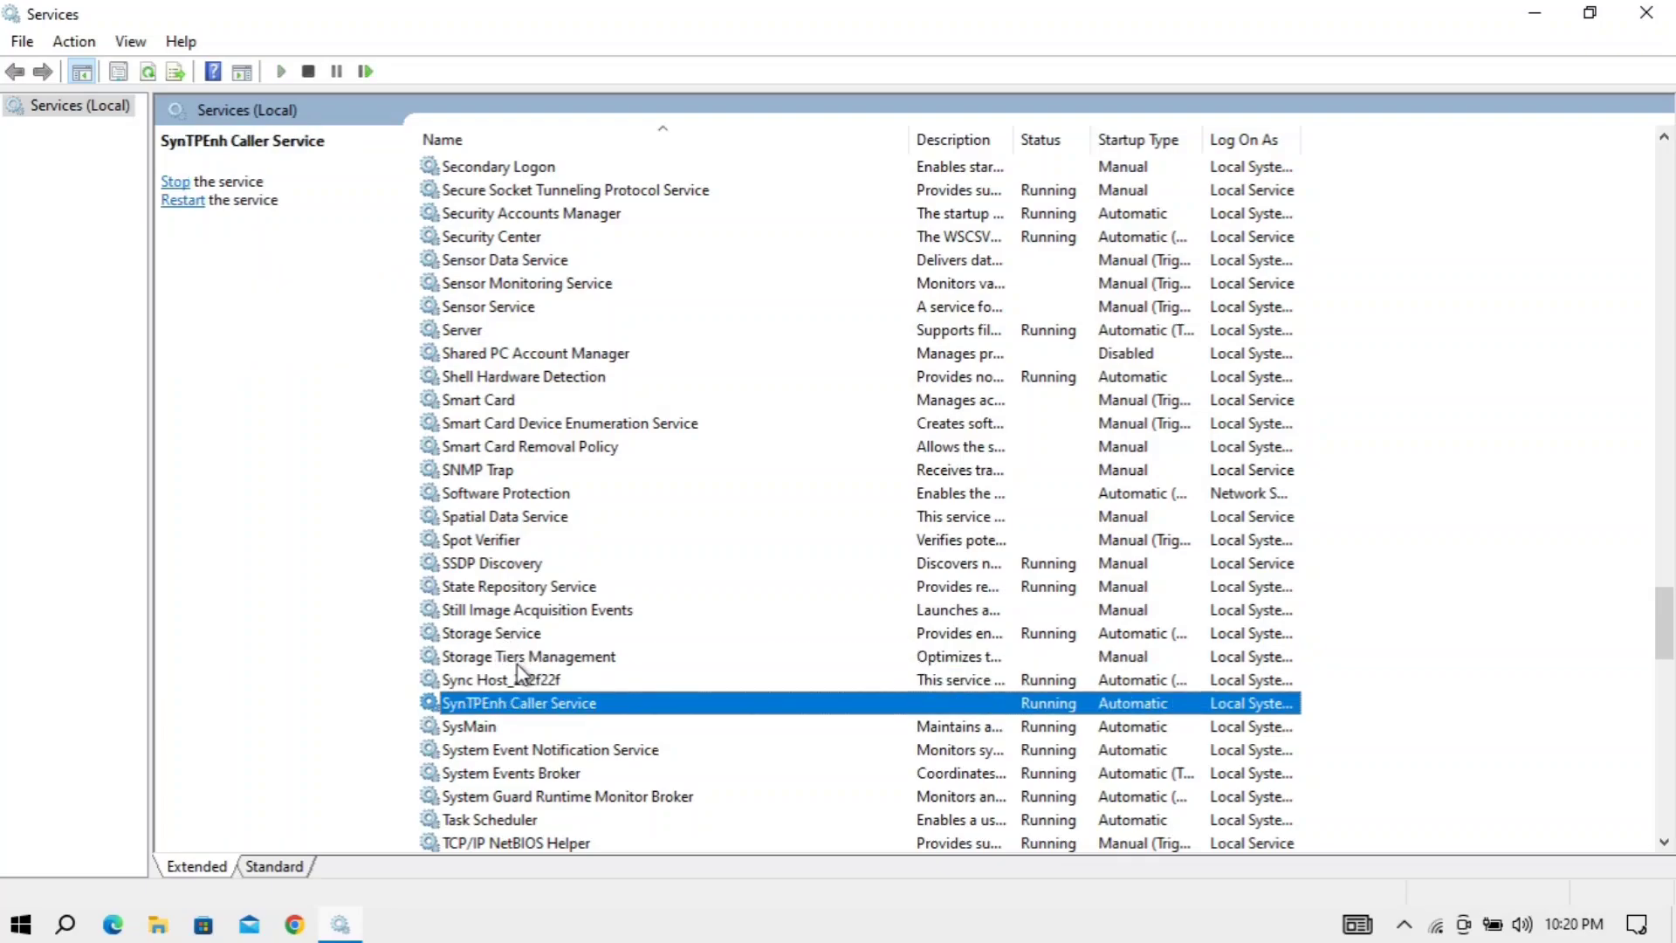
right_click(1293, 731)
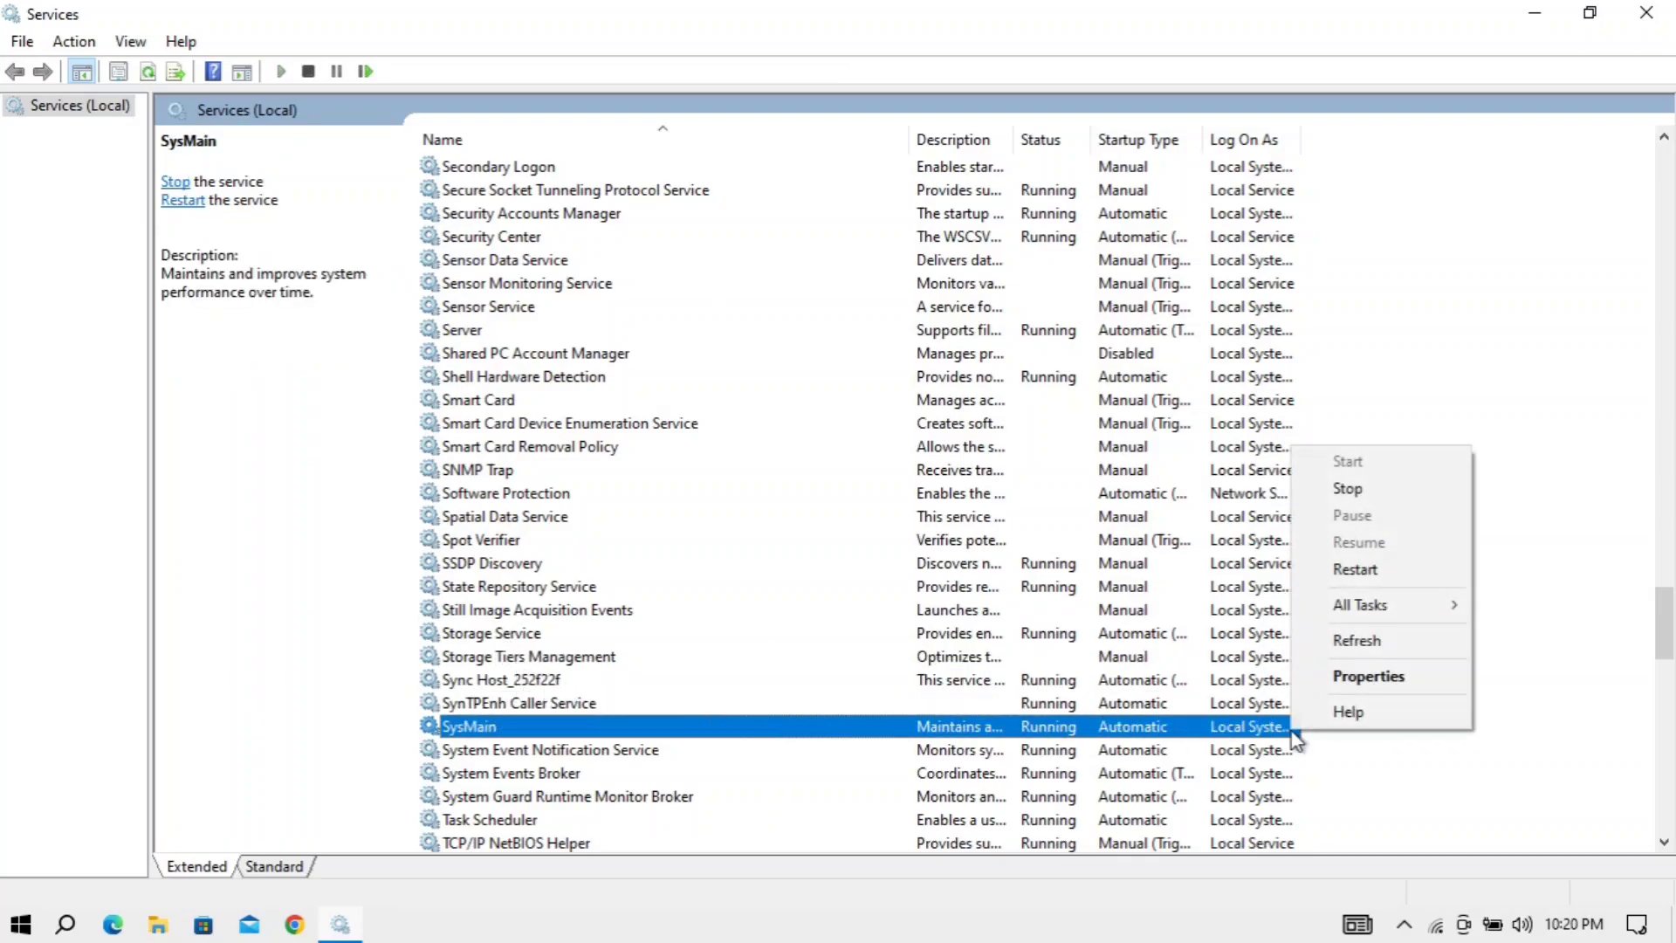
click(1367, 677)
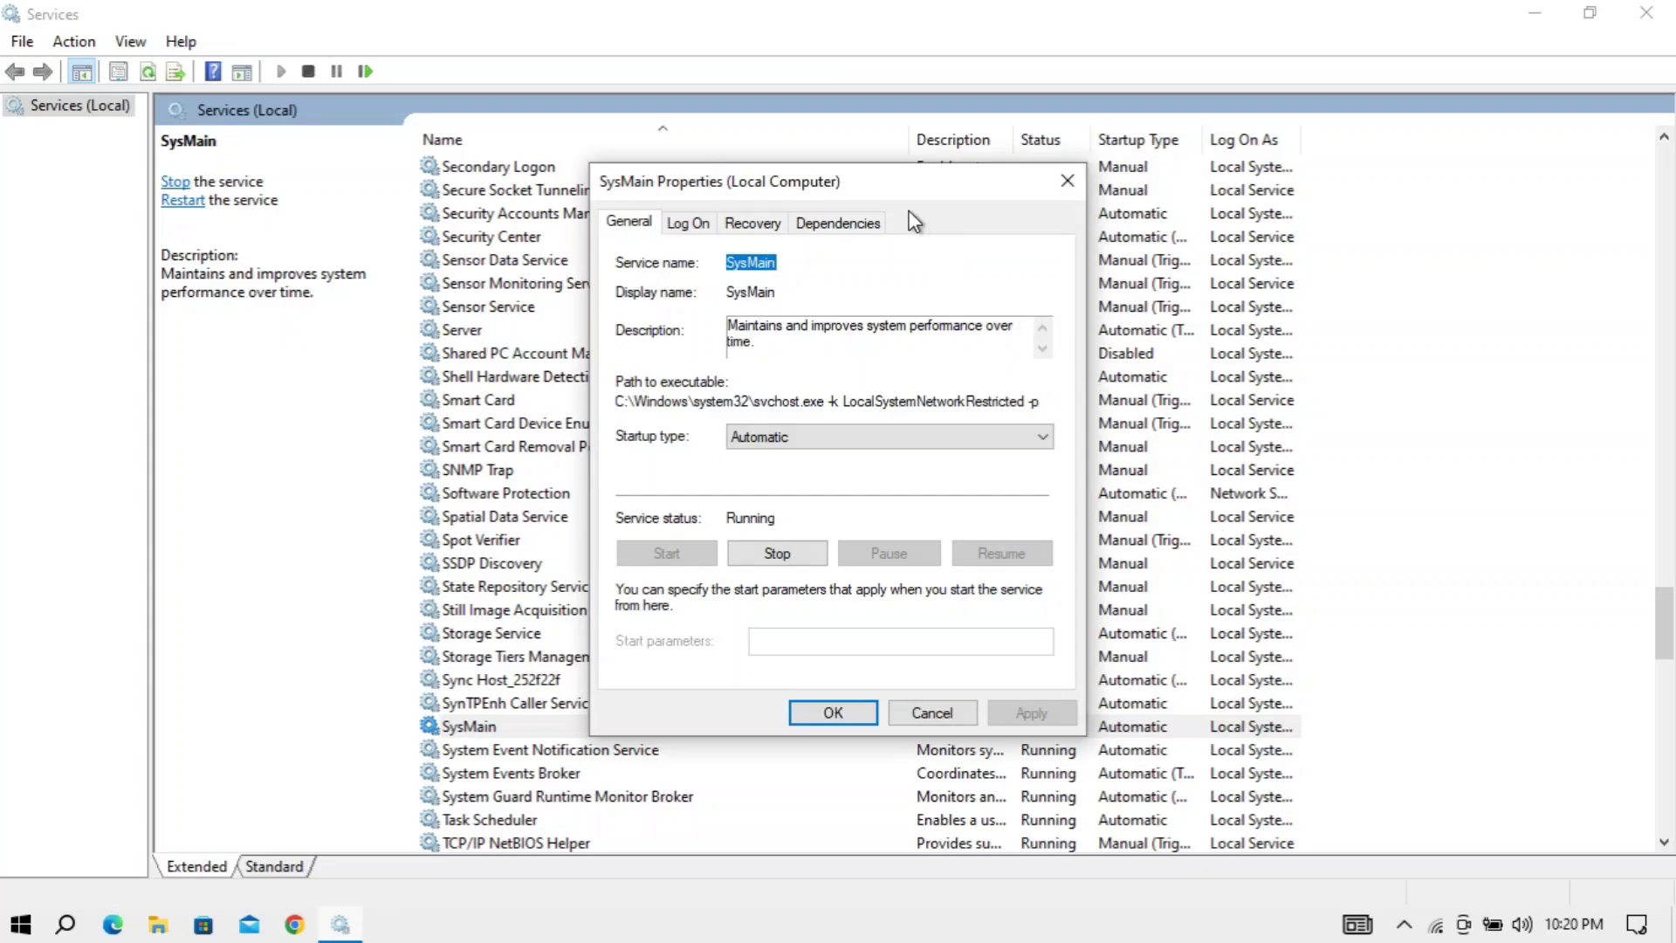
Set the SysMain service's startup type to Disabled and apply the change.
drag(900, 180, 880, 235)
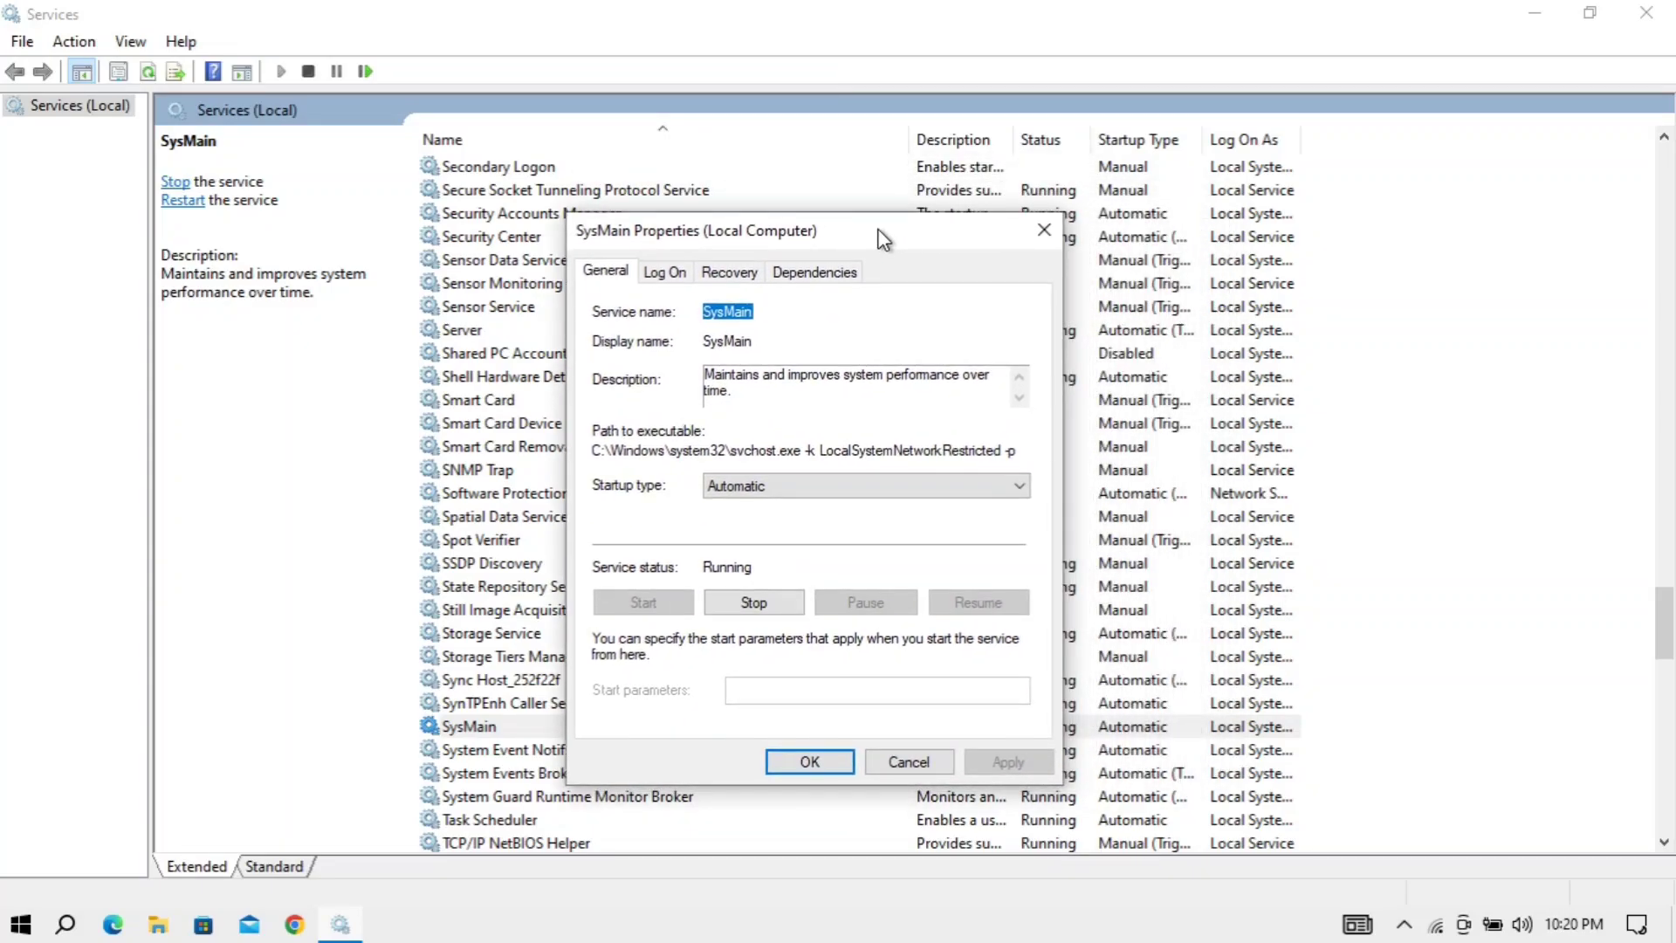
click(777, 476)
click(755, 560)
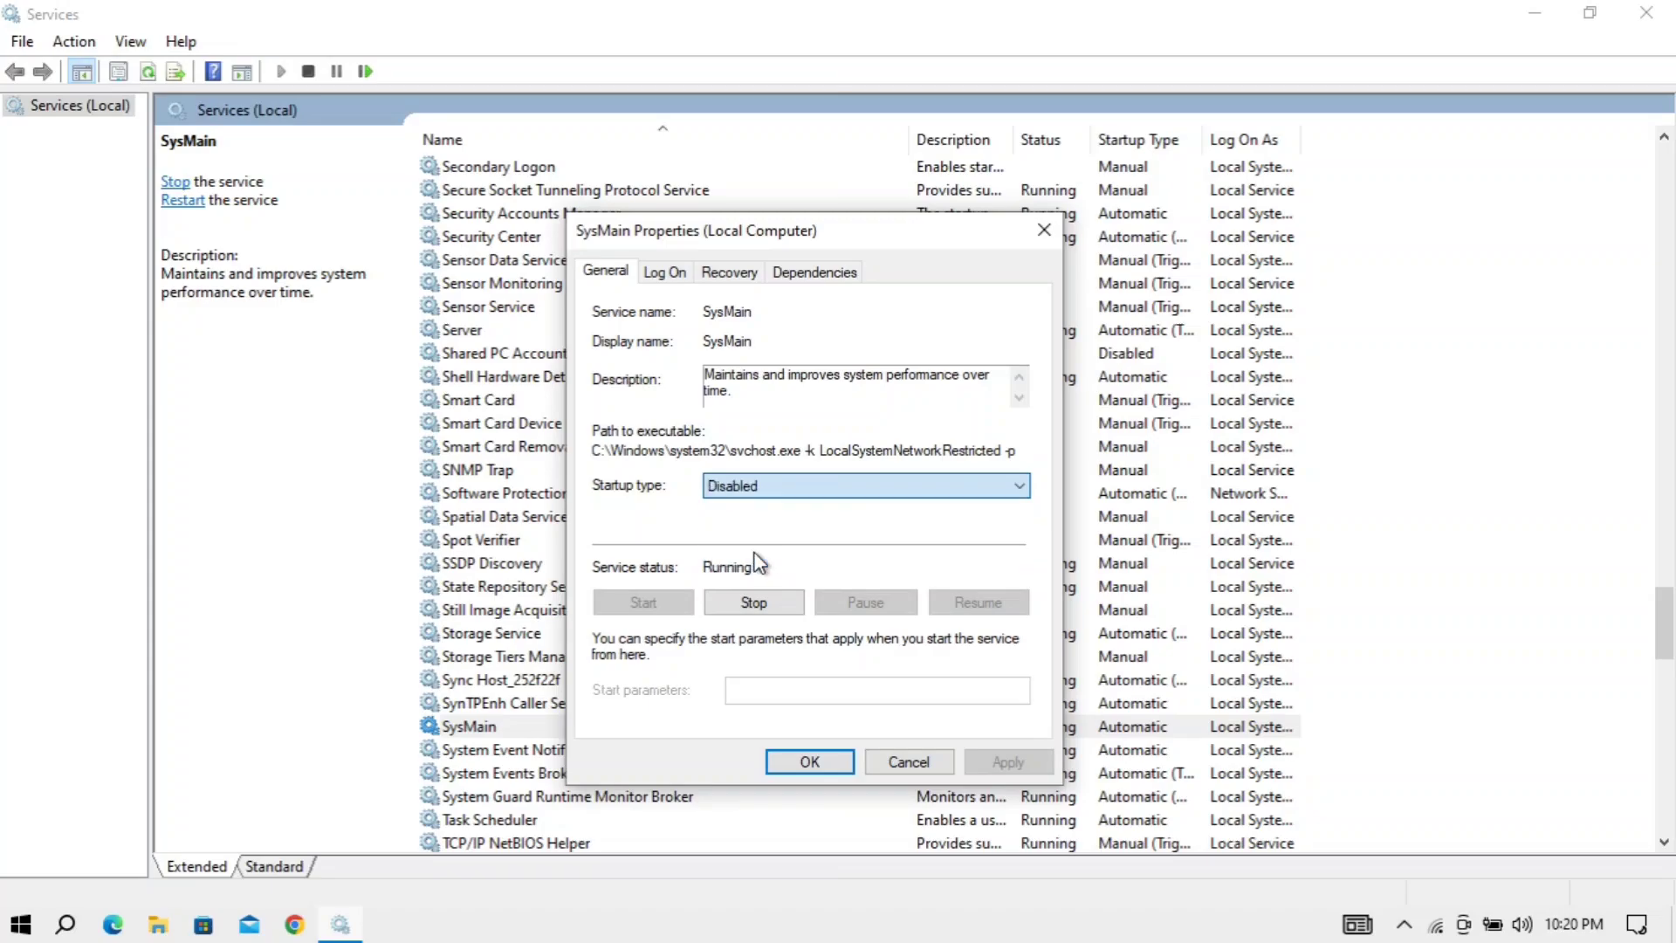
click(1034, 765)
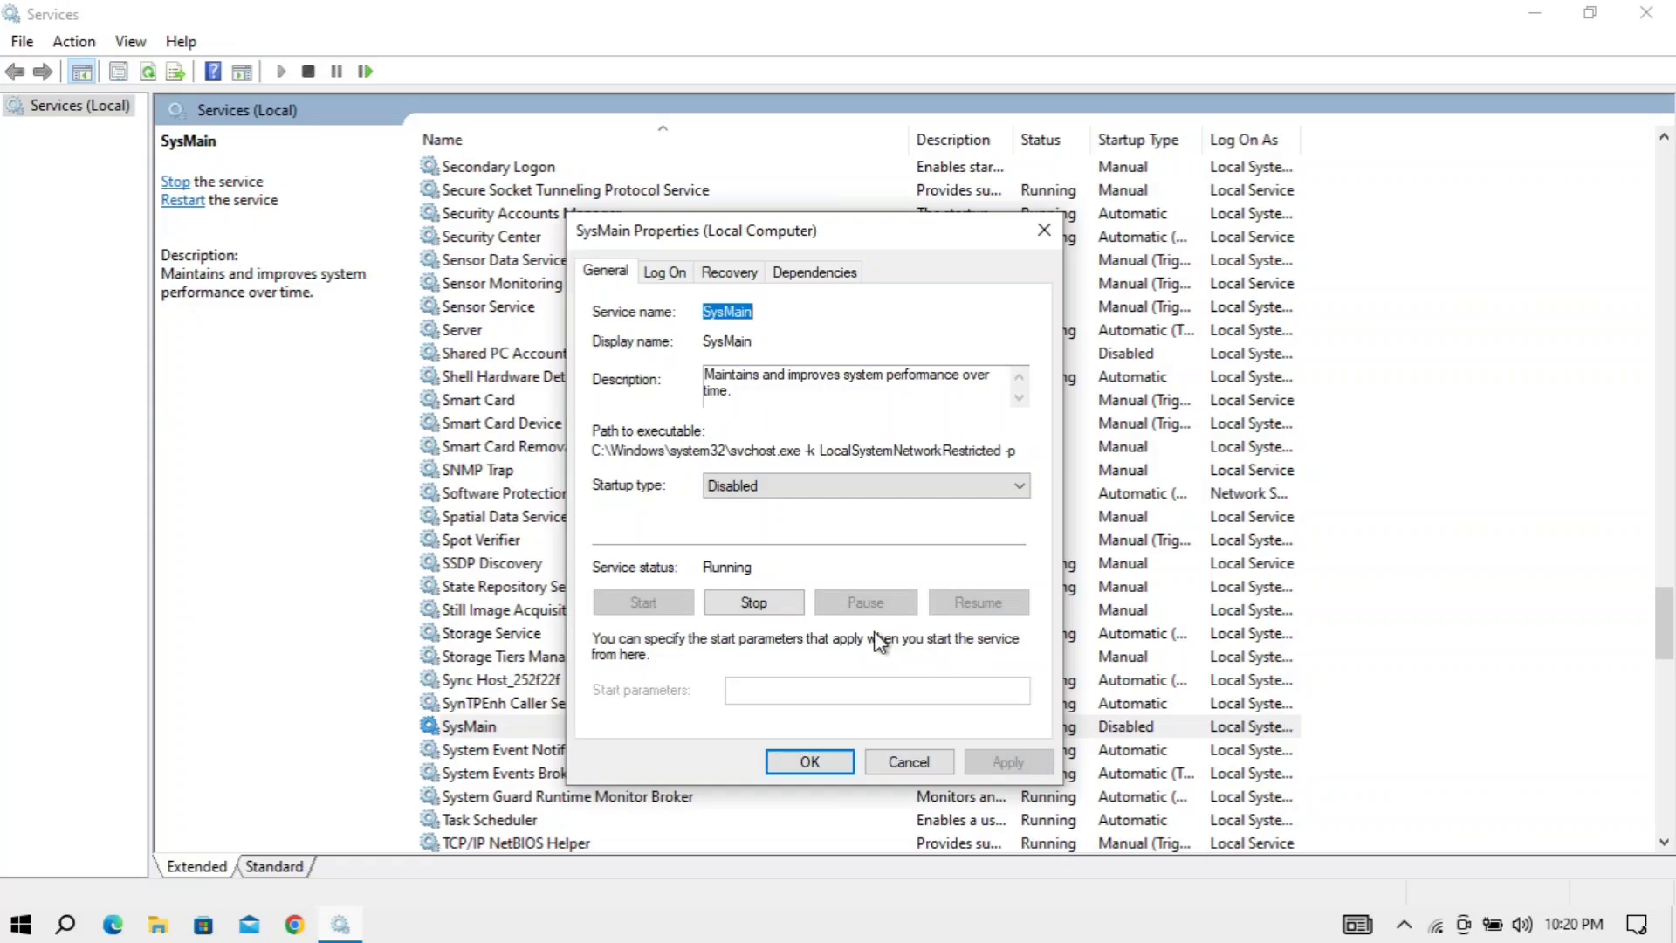
Stop the SysMain service, confirm its properties and close the Services console.
click(756, 604)
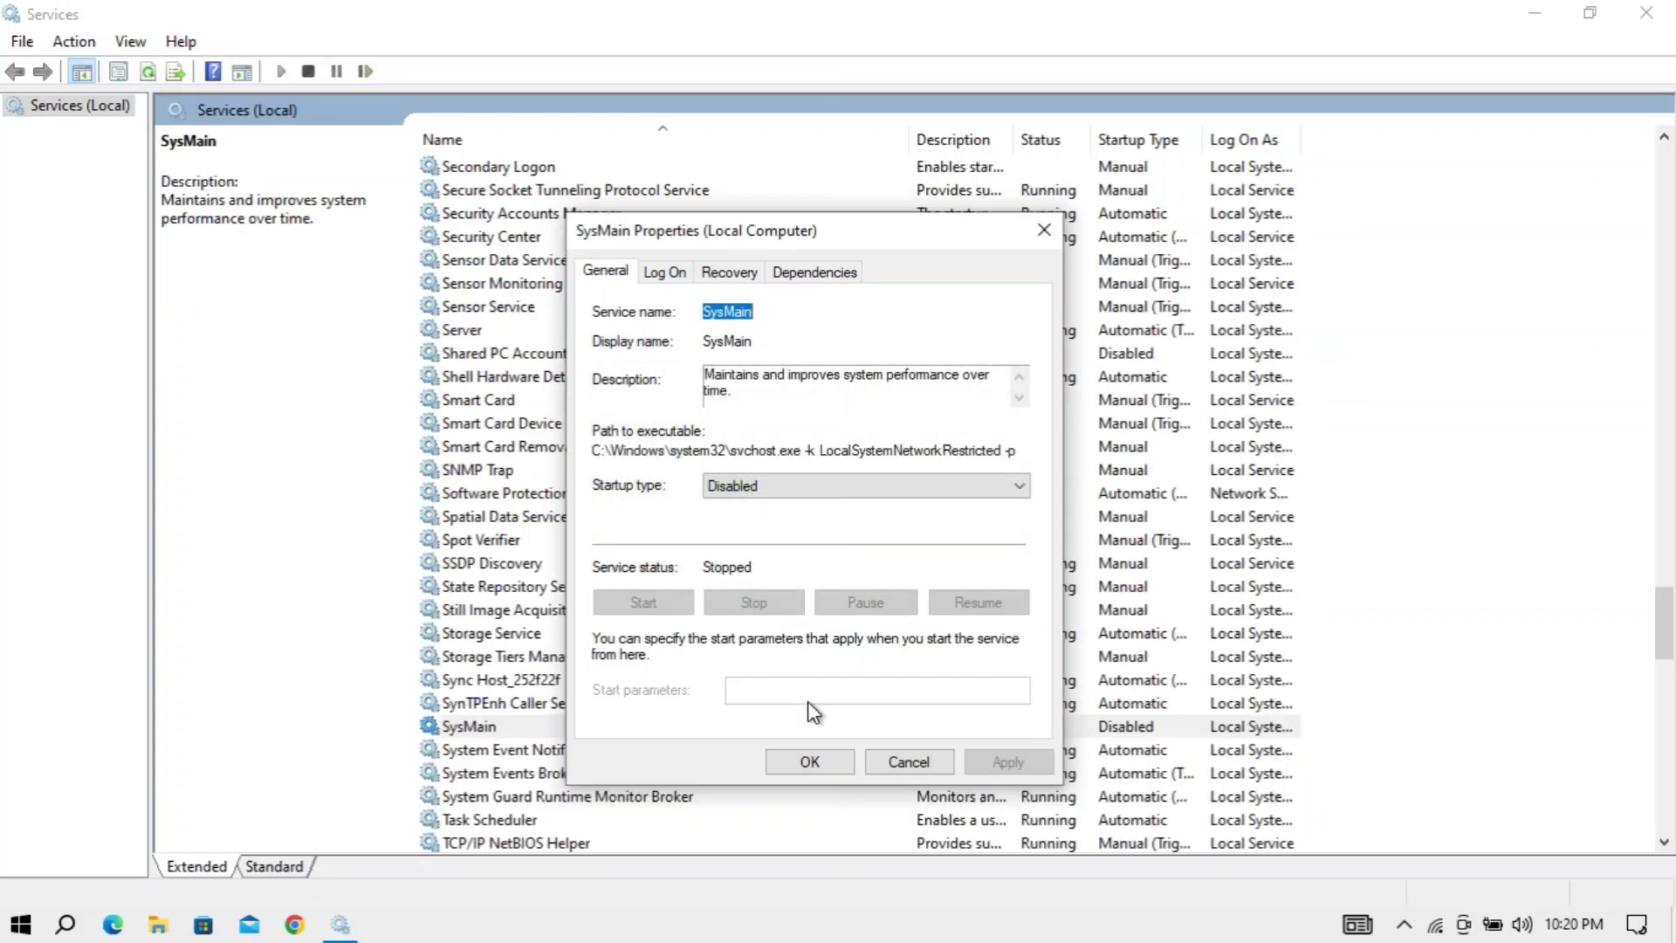
click(825, 756)
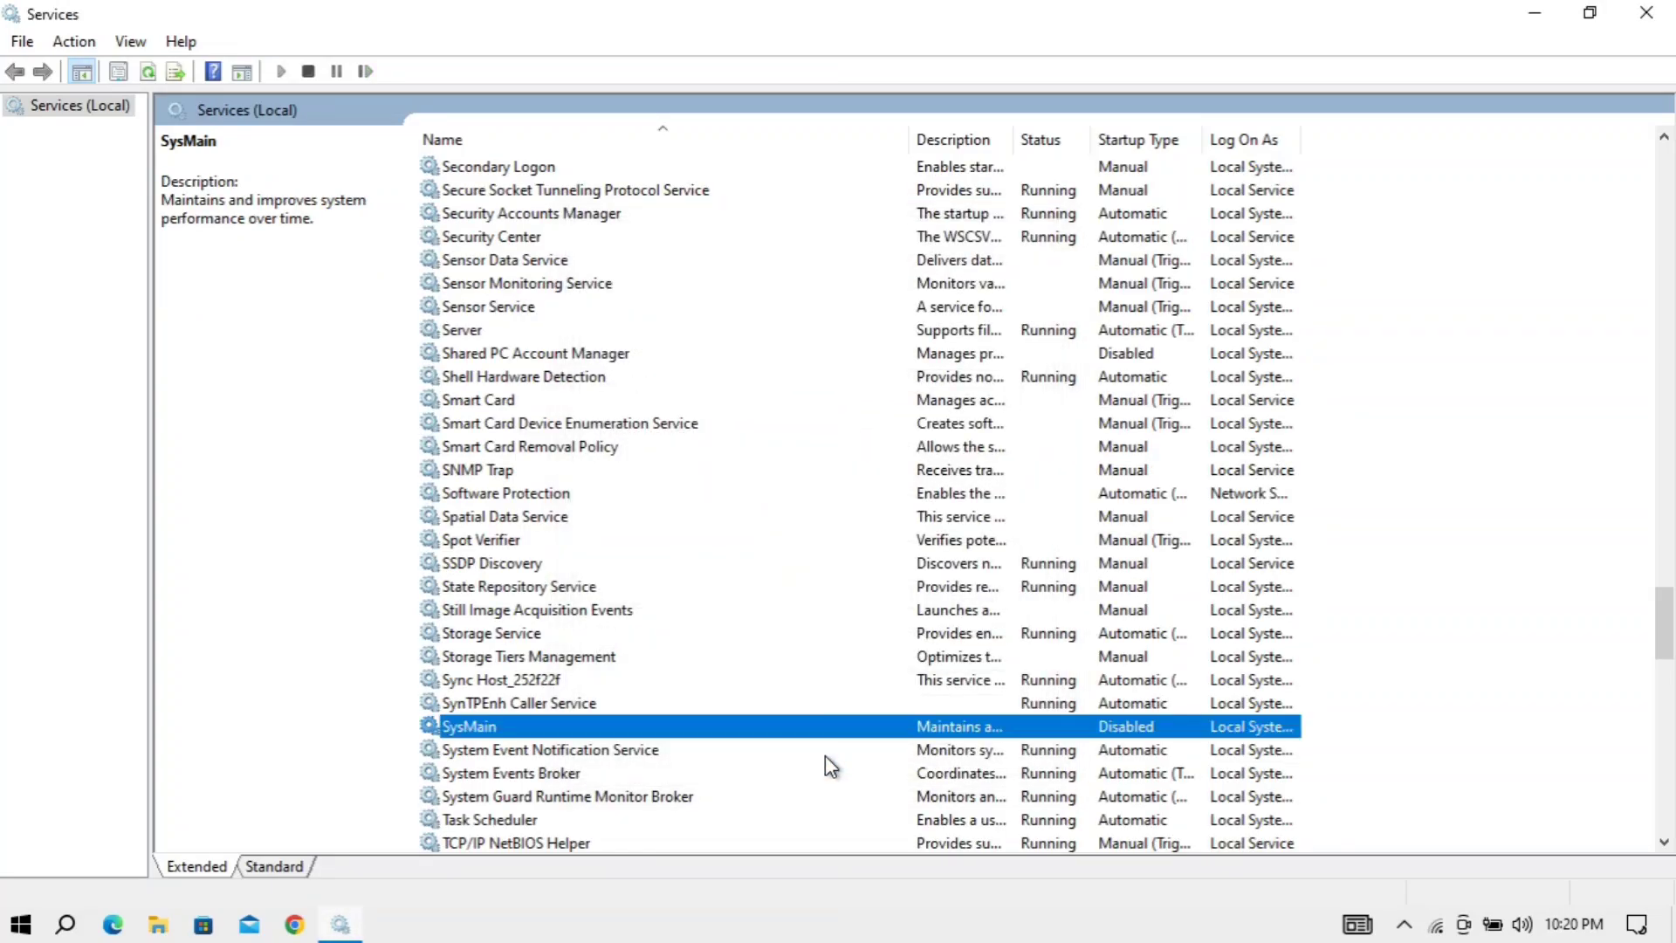
click(1646, 12)
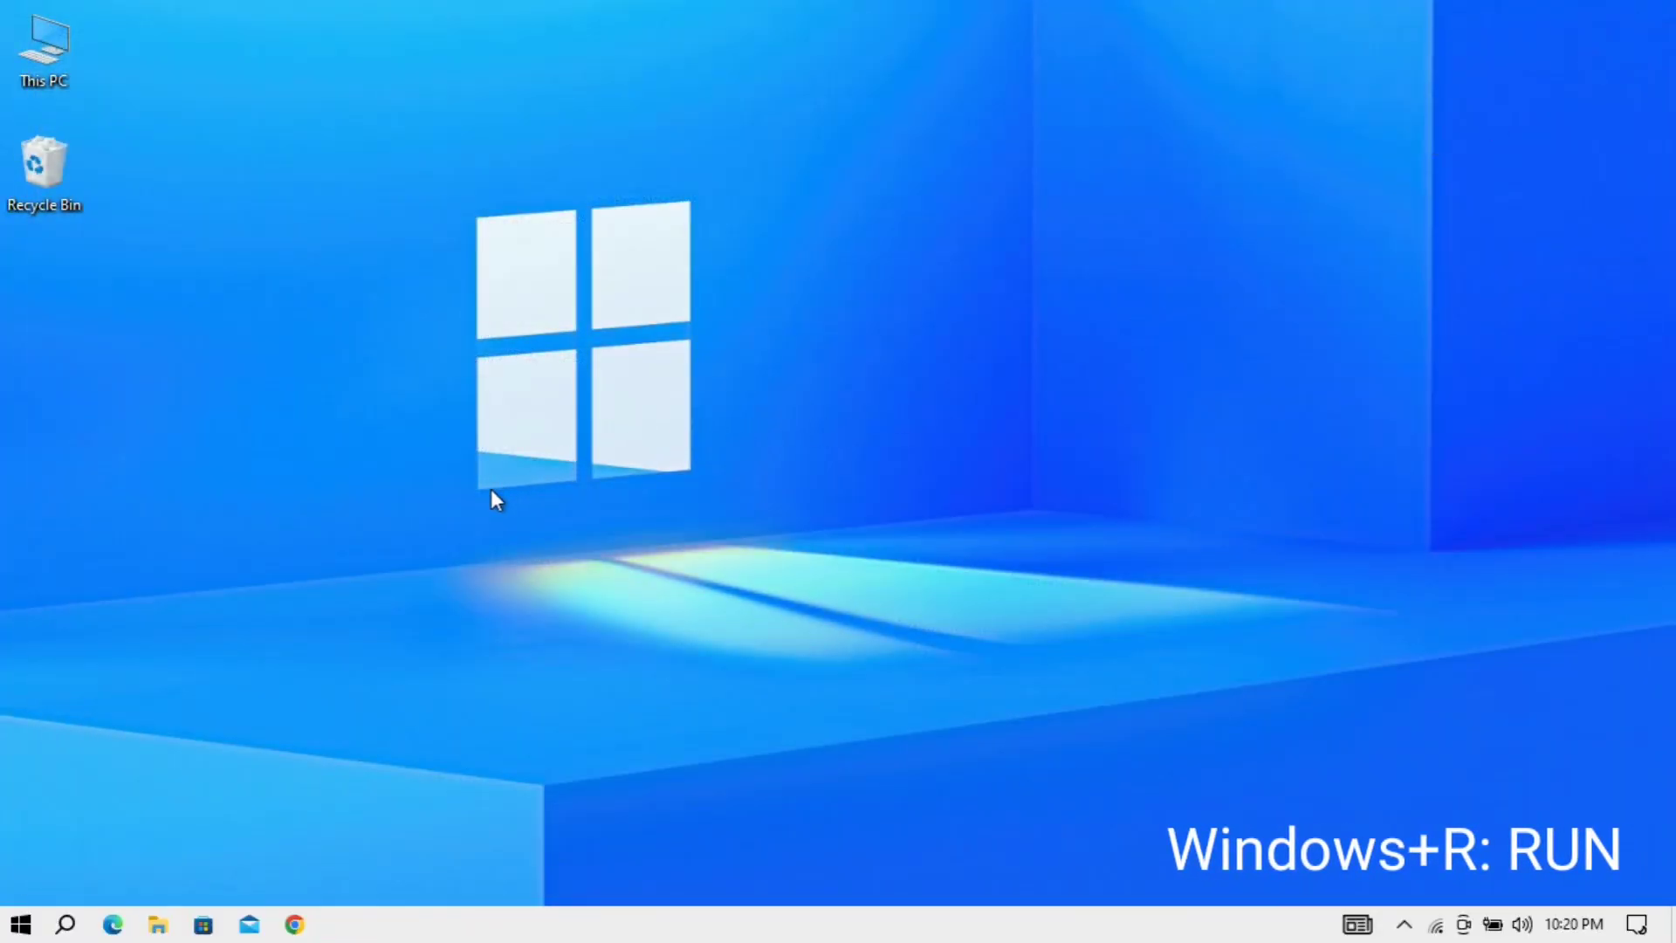
Open System Properties by running sysdm.cpl and move the window clear of the screen corner.
key(super+r)
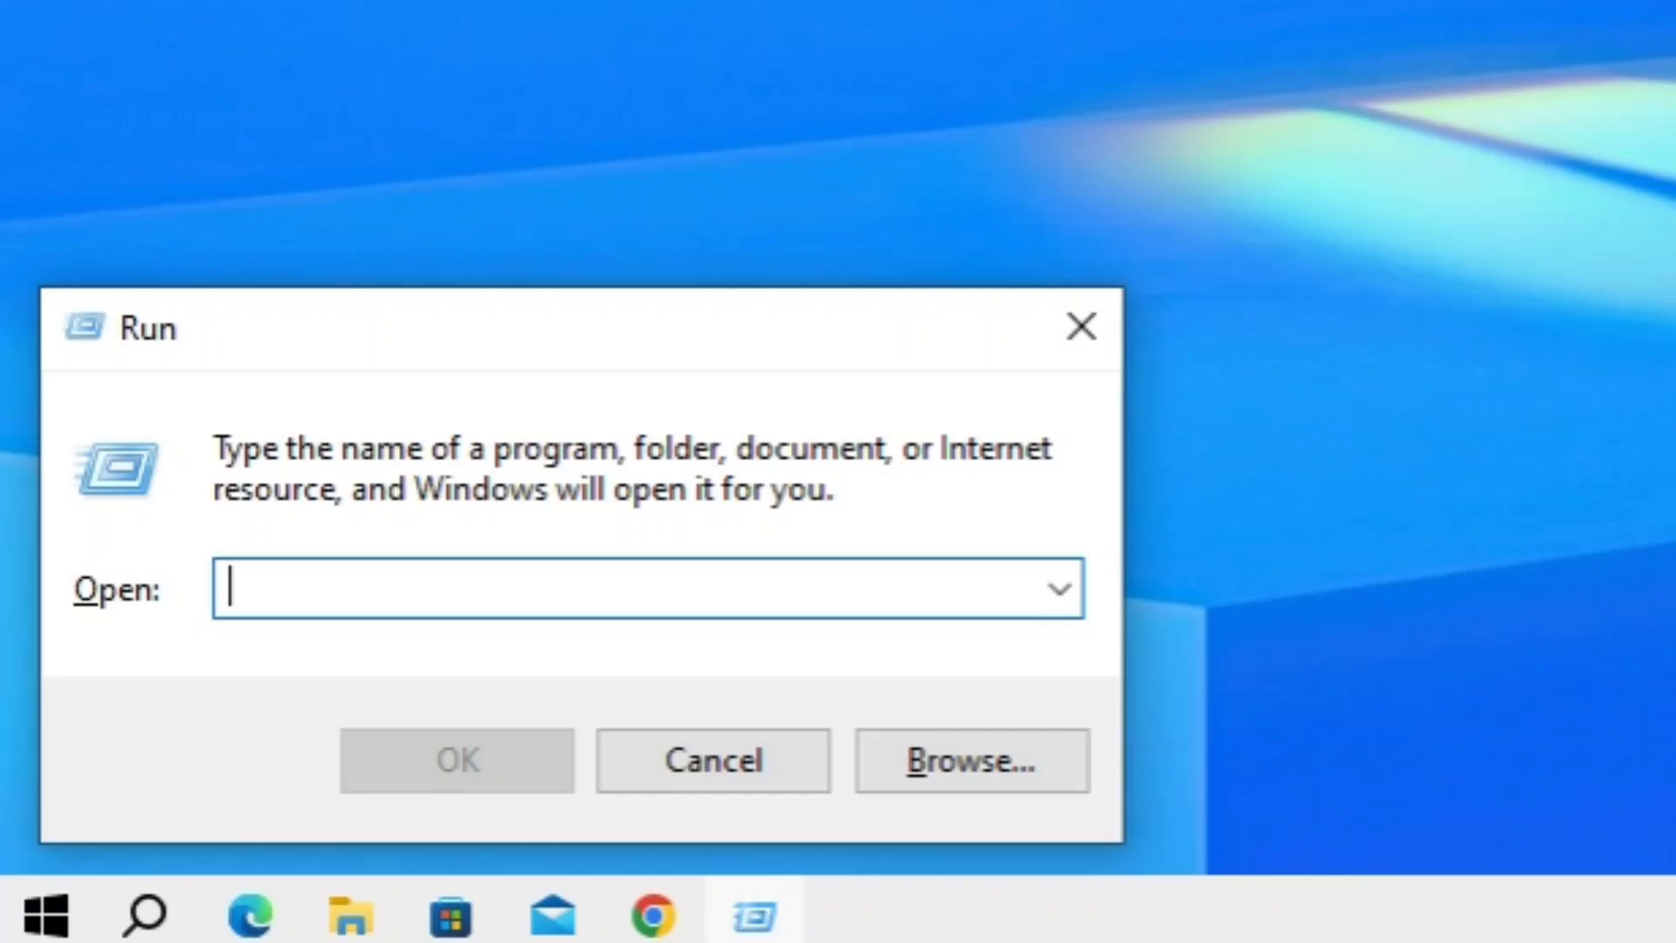
text(sy)
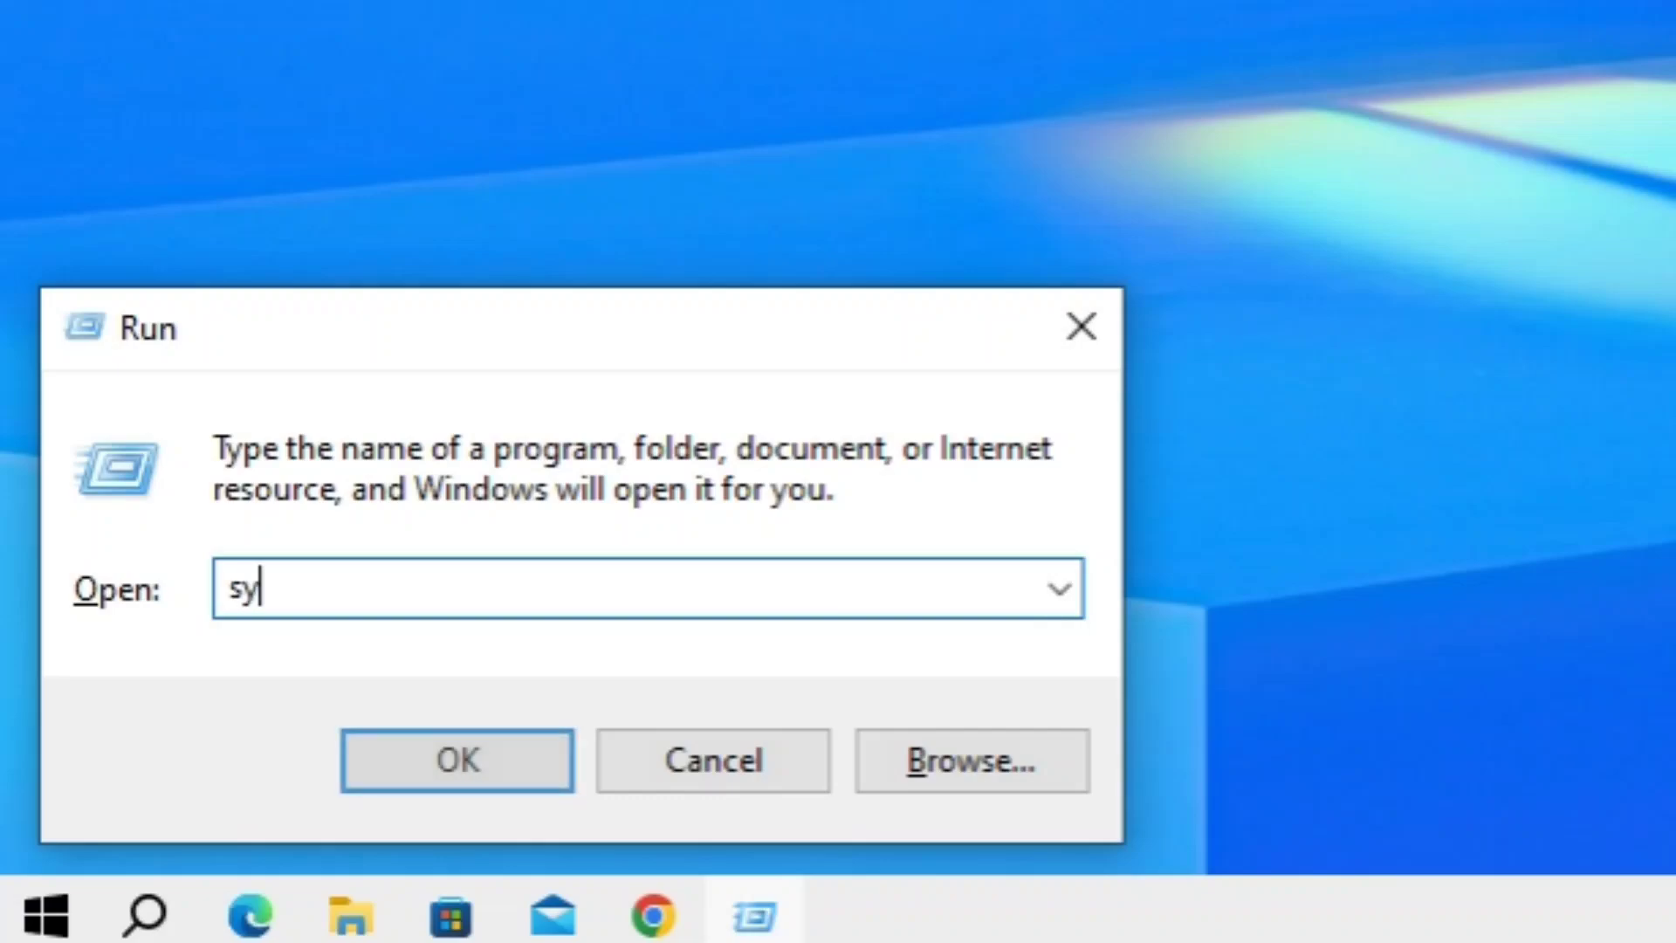
text(sdm.)
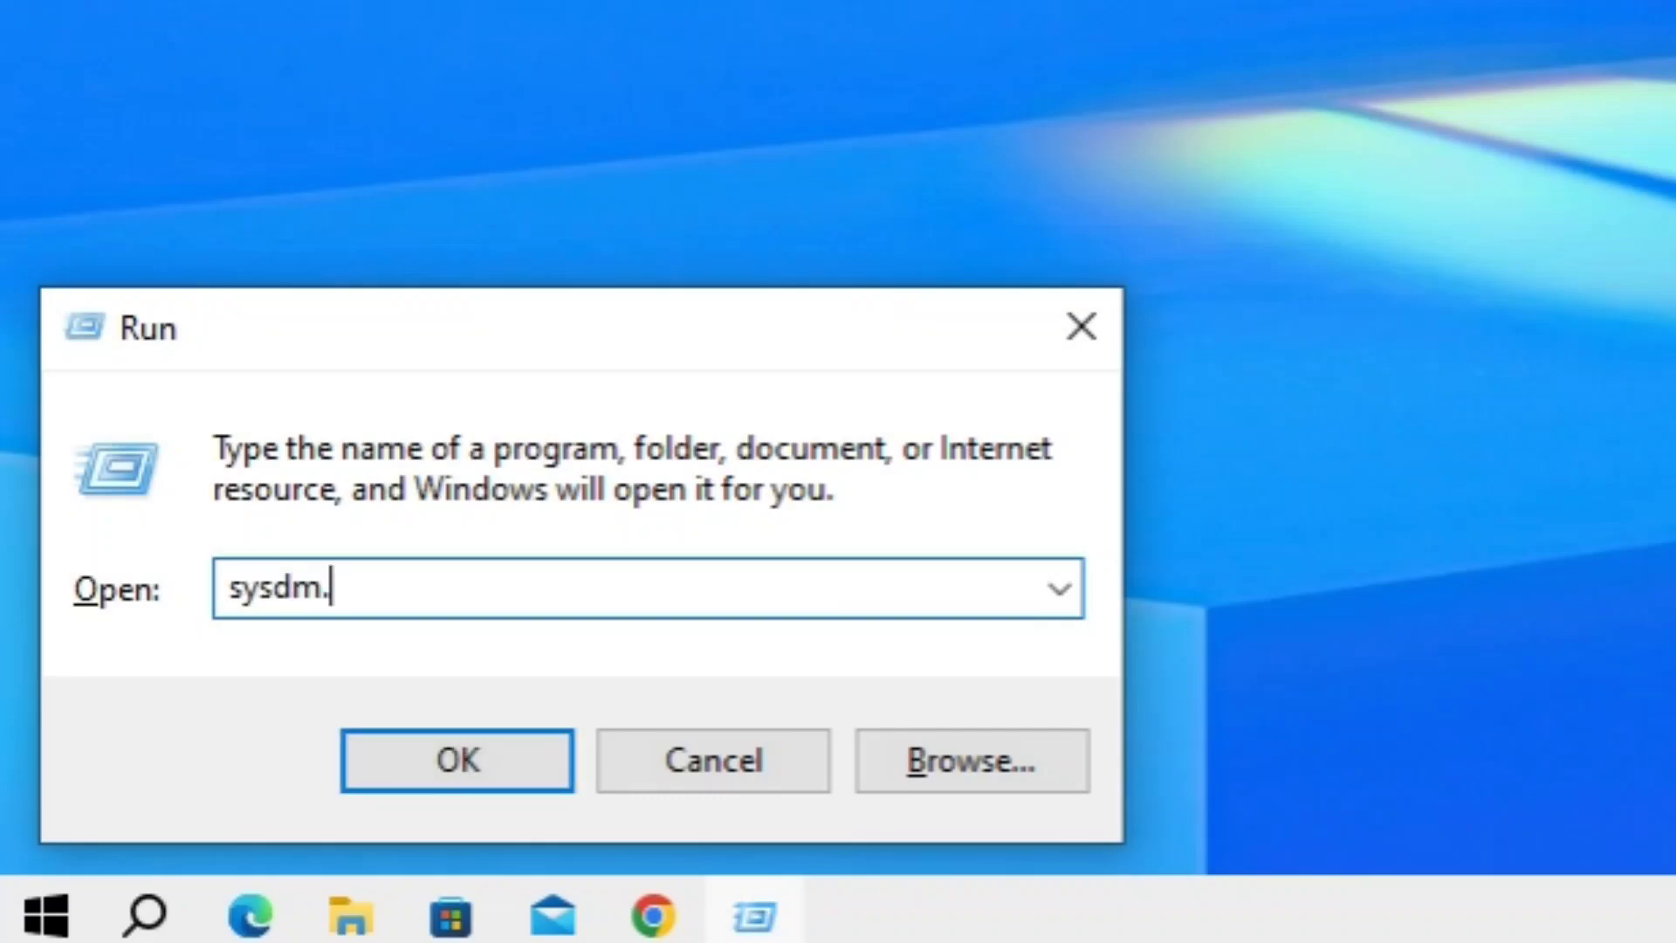
text(cpl)
key(Return)
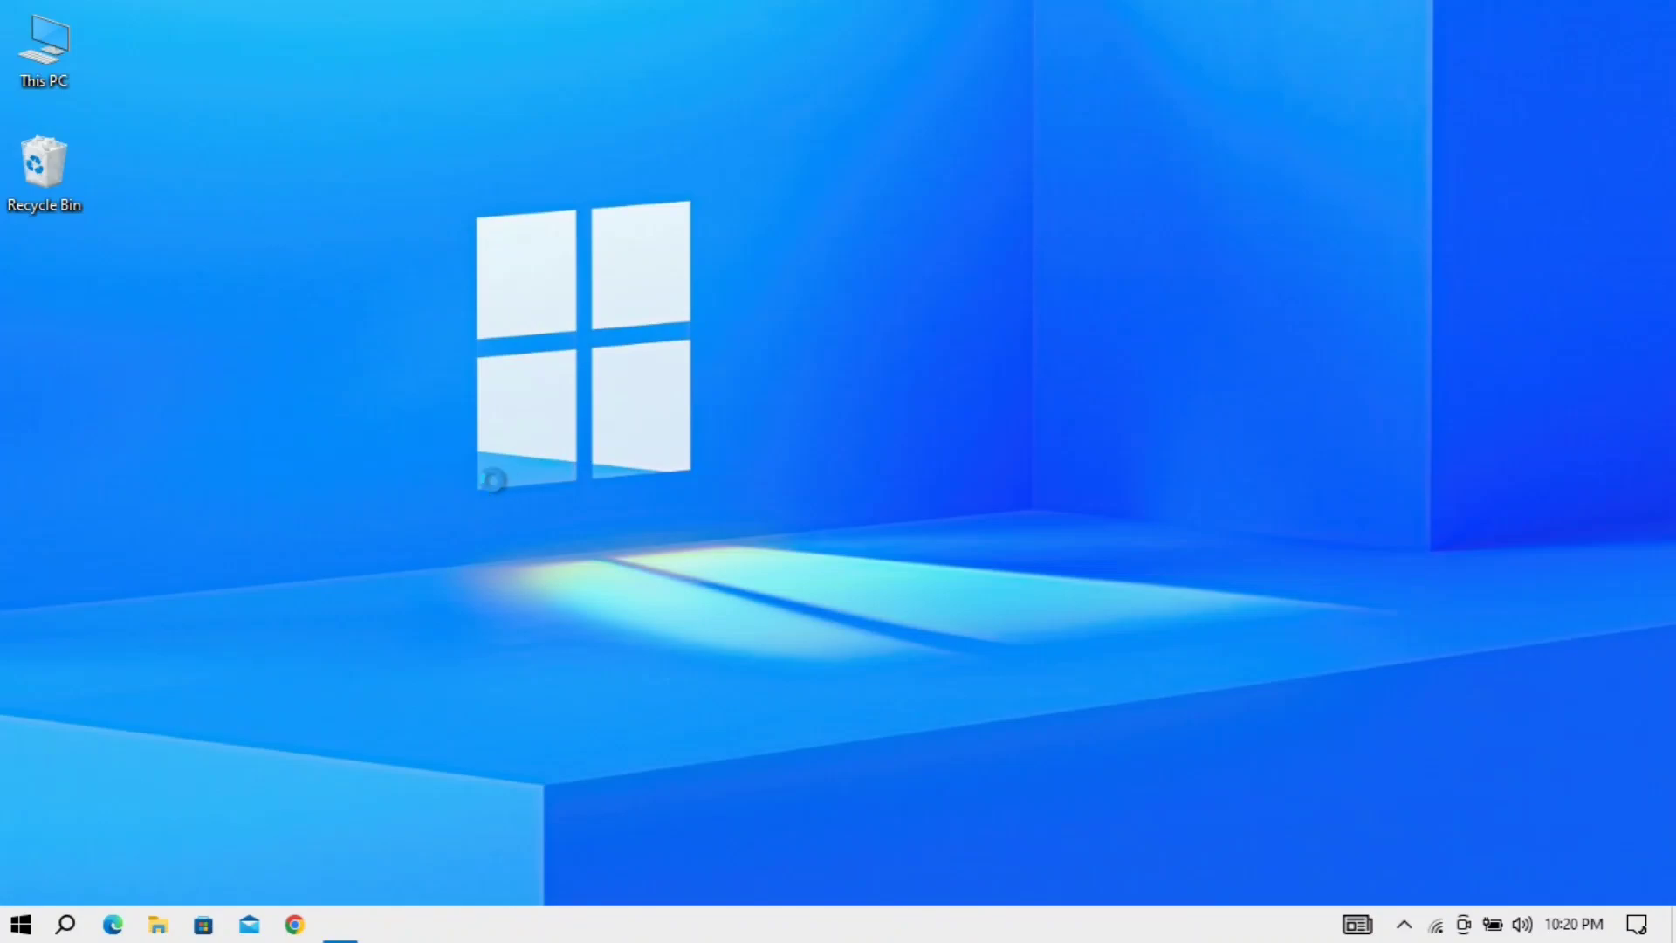
drag(315, 58, 573, 91)
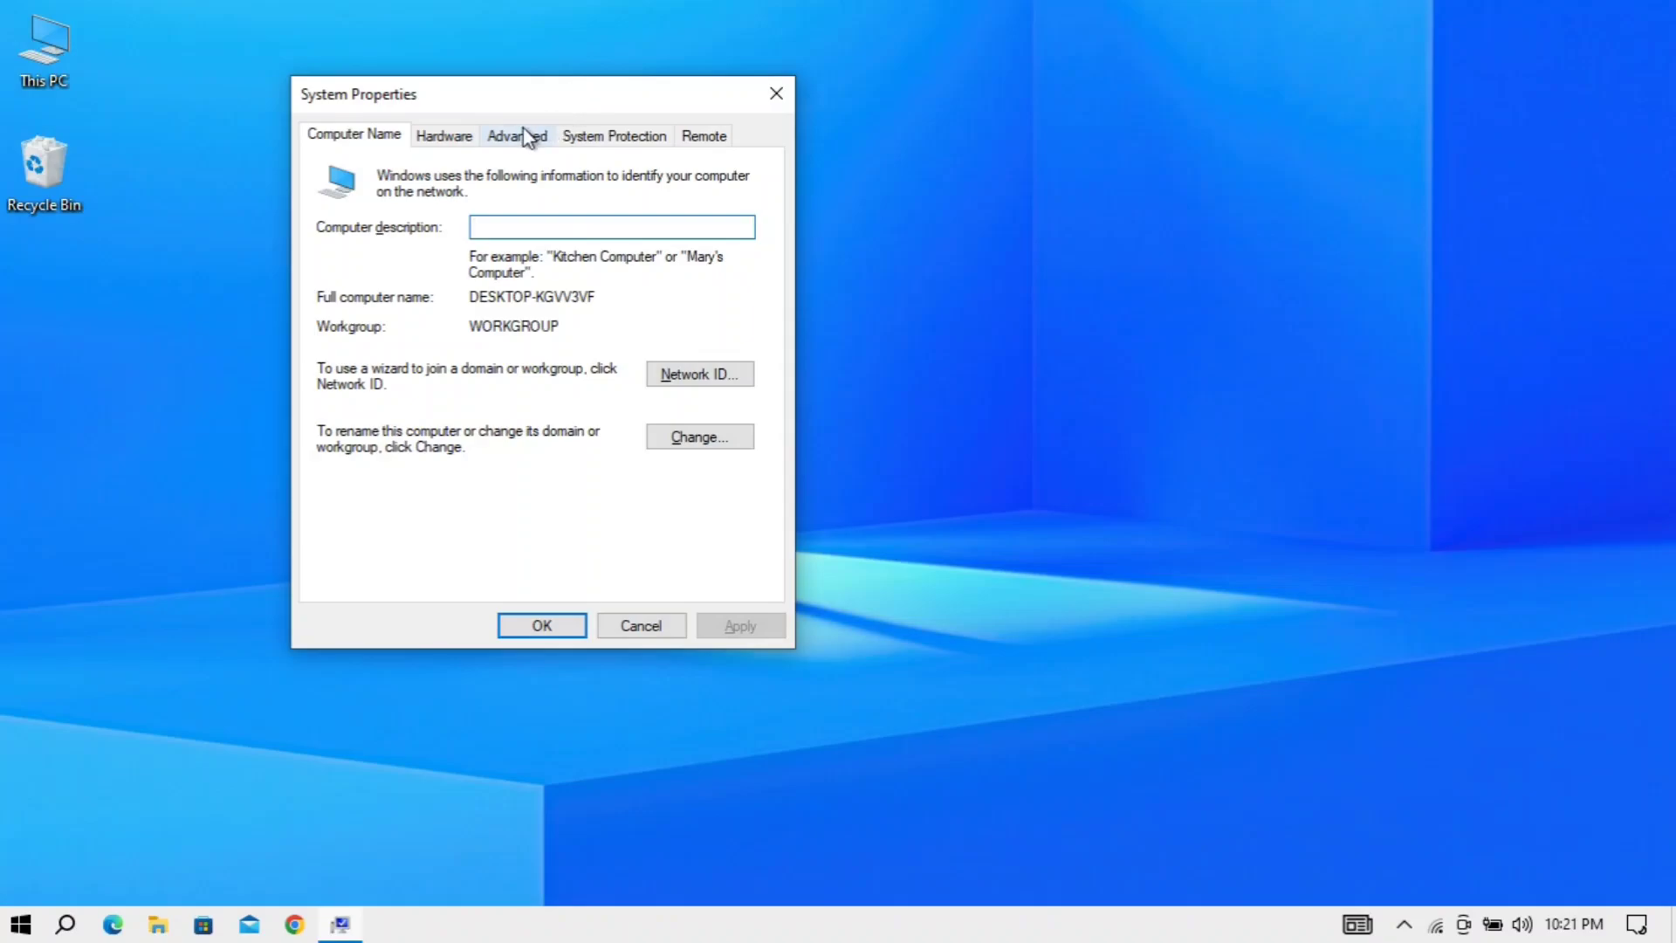
Open the Performance Options from the advanced system properties.
click(441, 140)
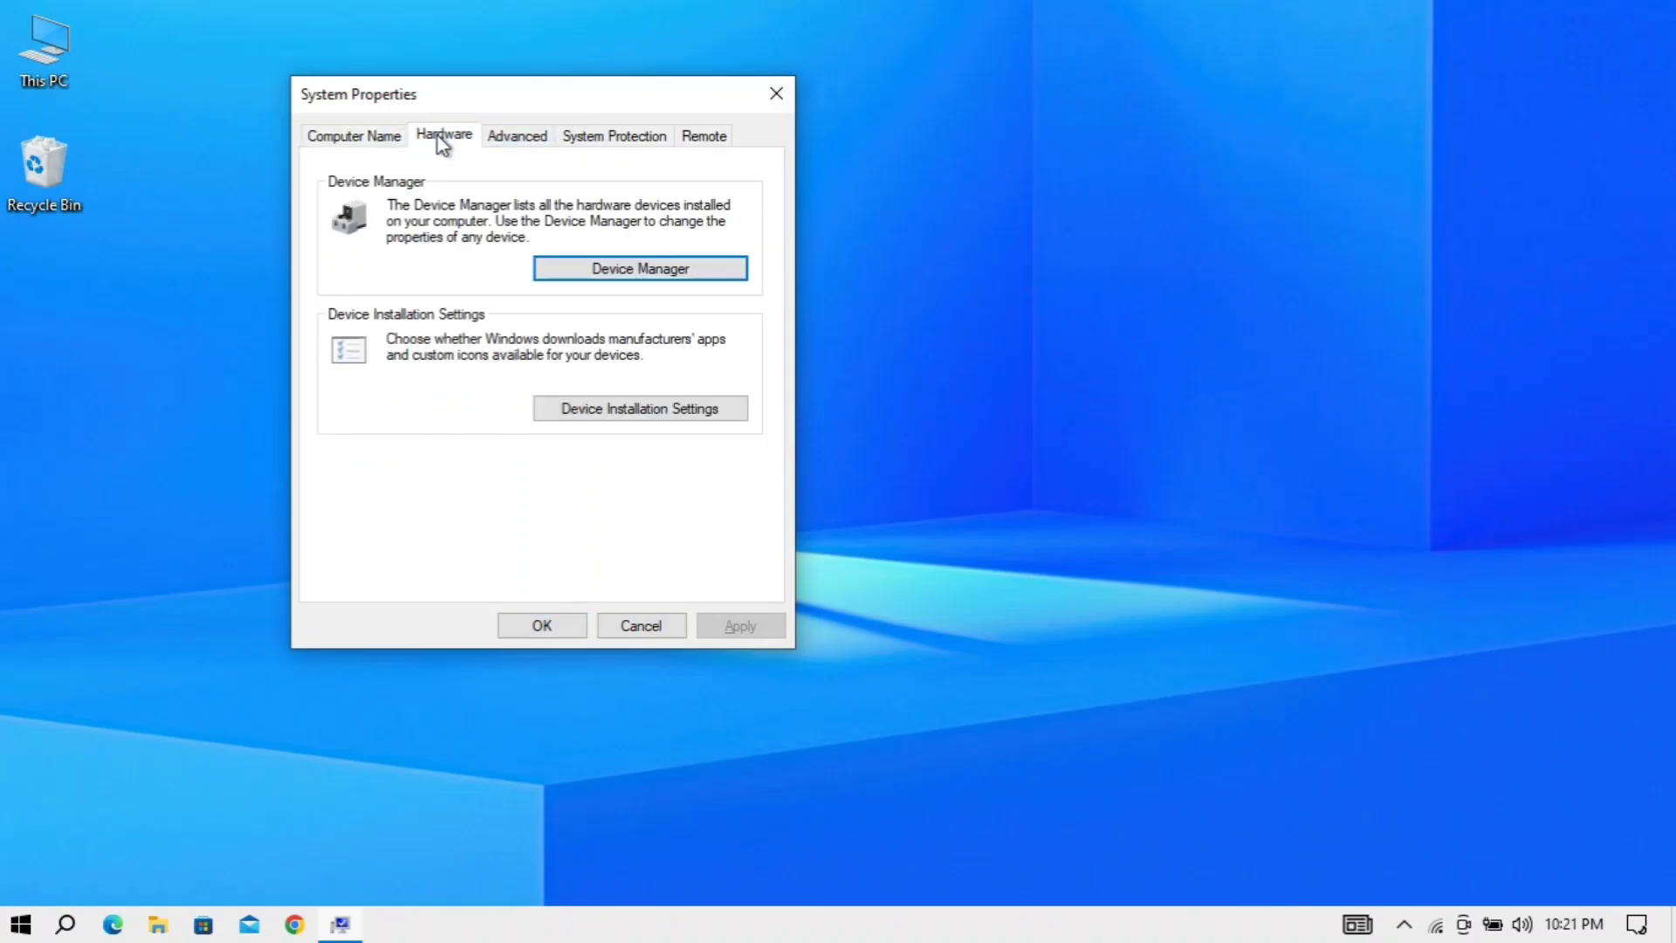
click(511, 140)
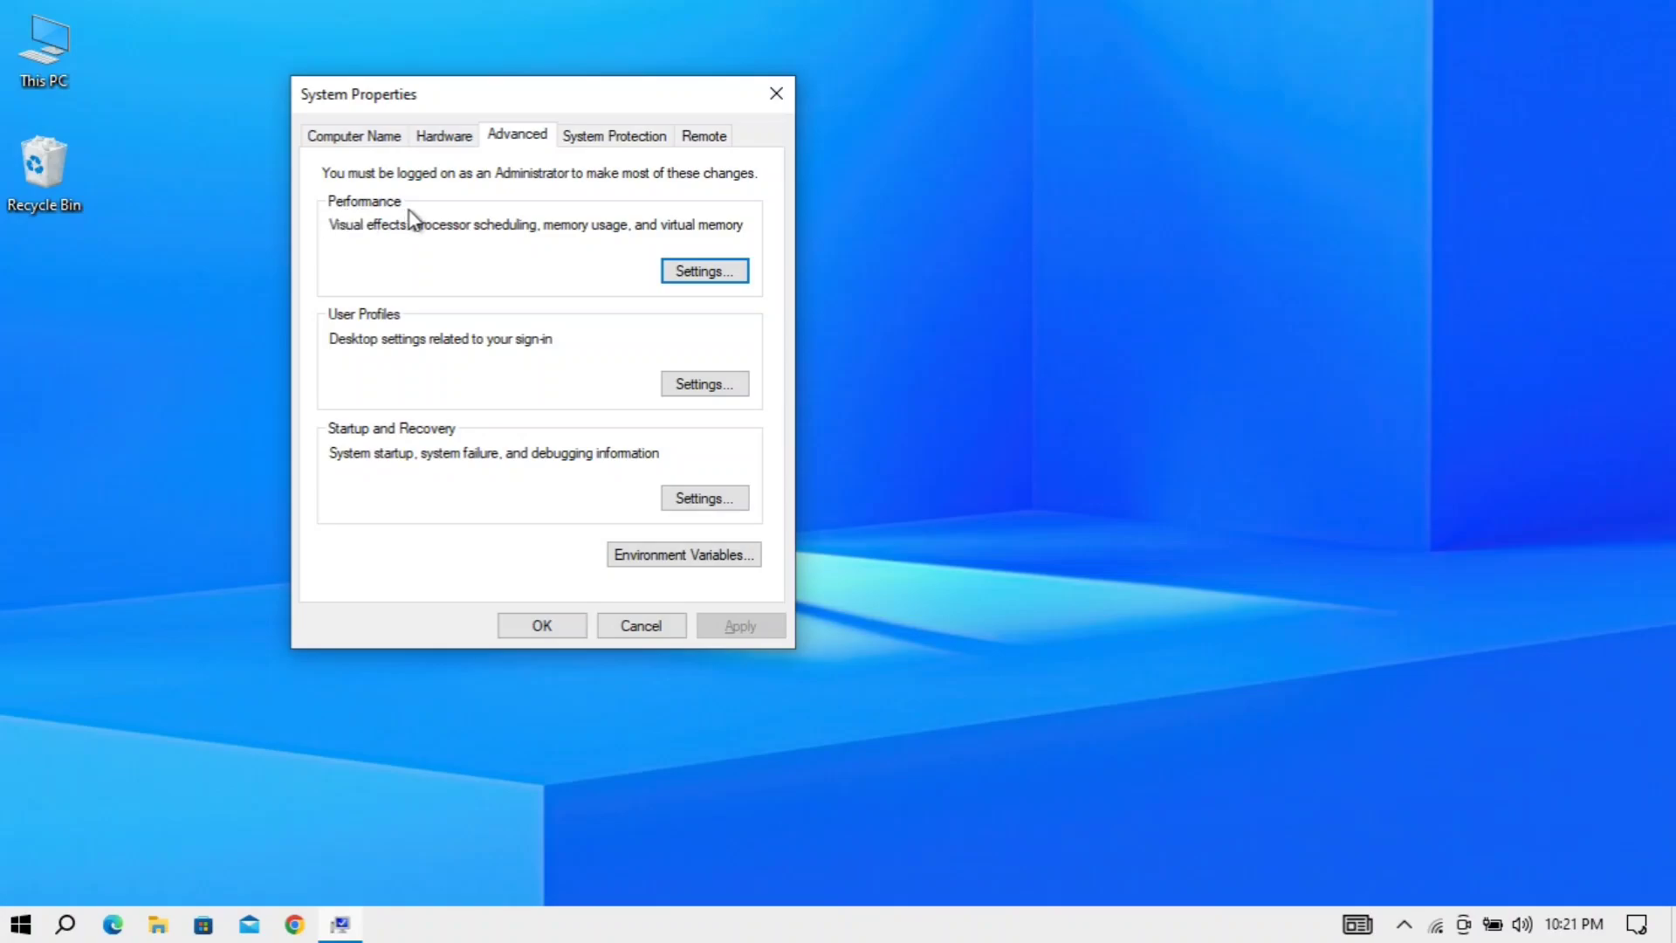
click(705, 272)
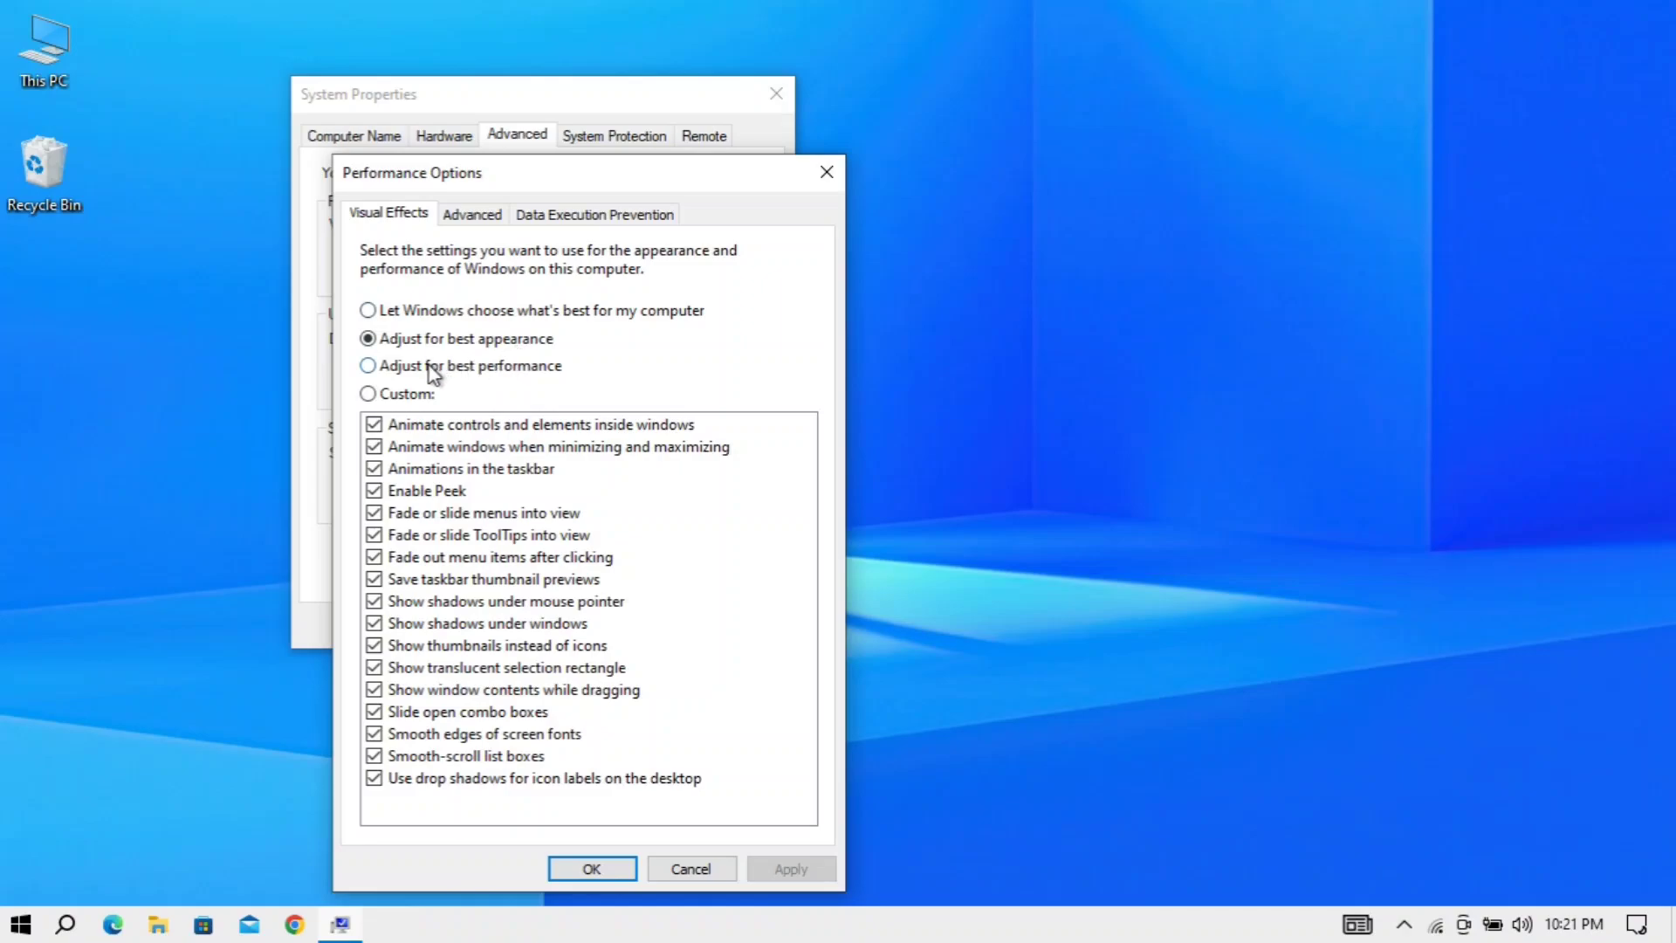
Try the automatic and best performance visual effects presets, and return to Adjust for best appearance.
click(423, 314)
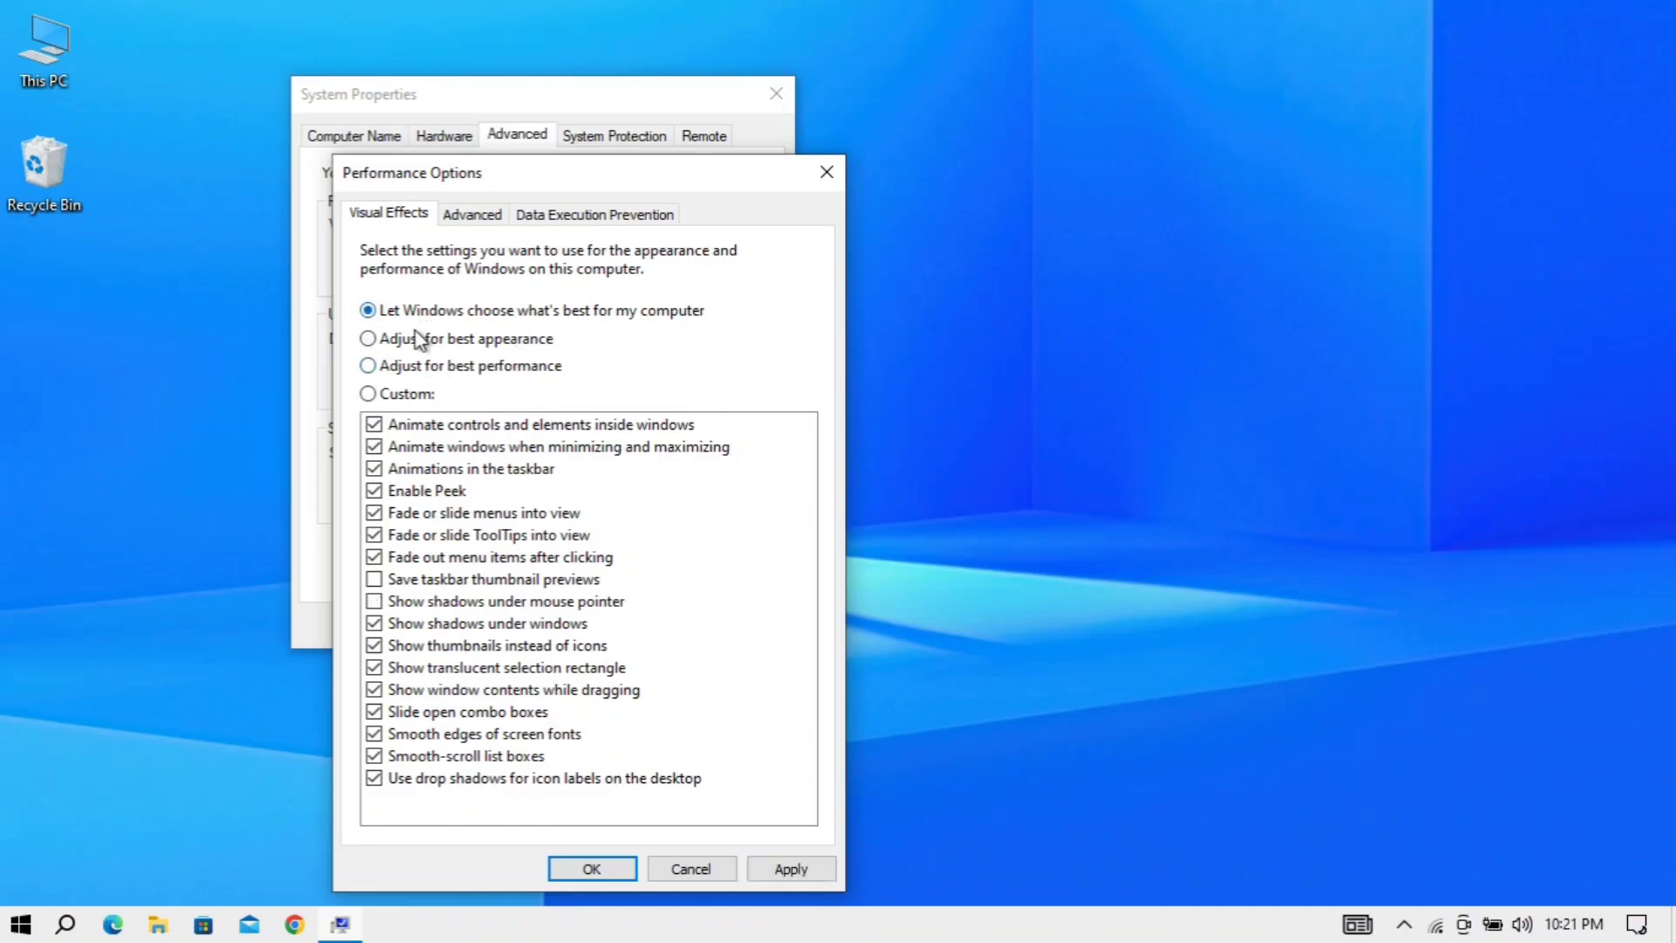
click(412, 338)
click(412, 367)
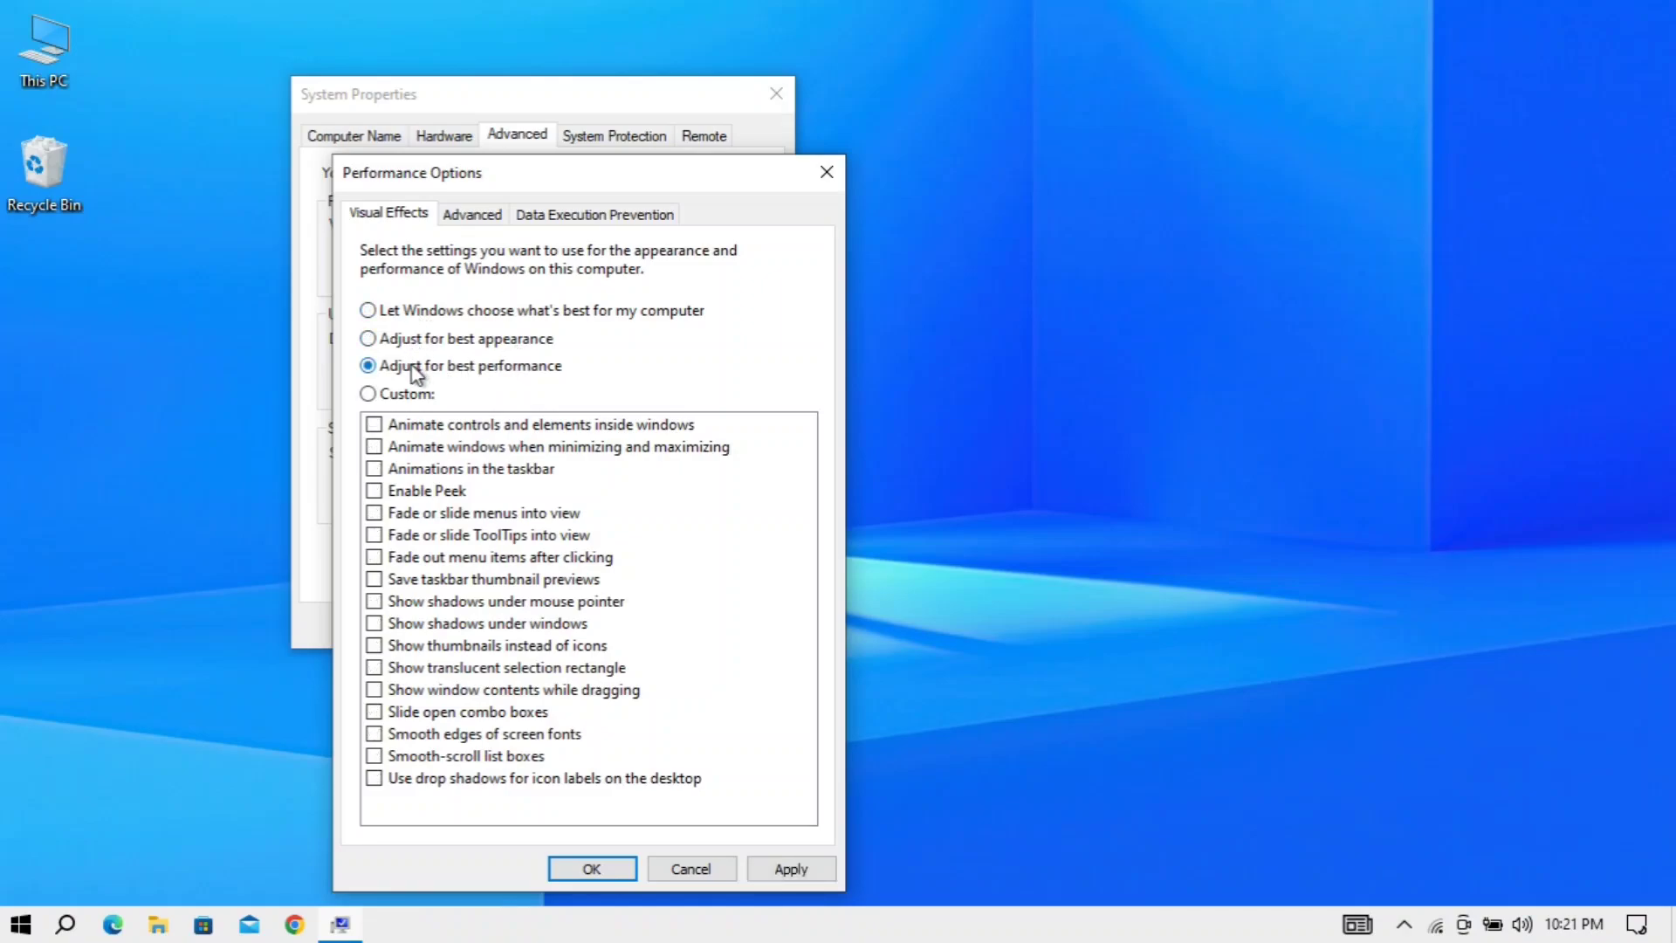
click(484, 346)
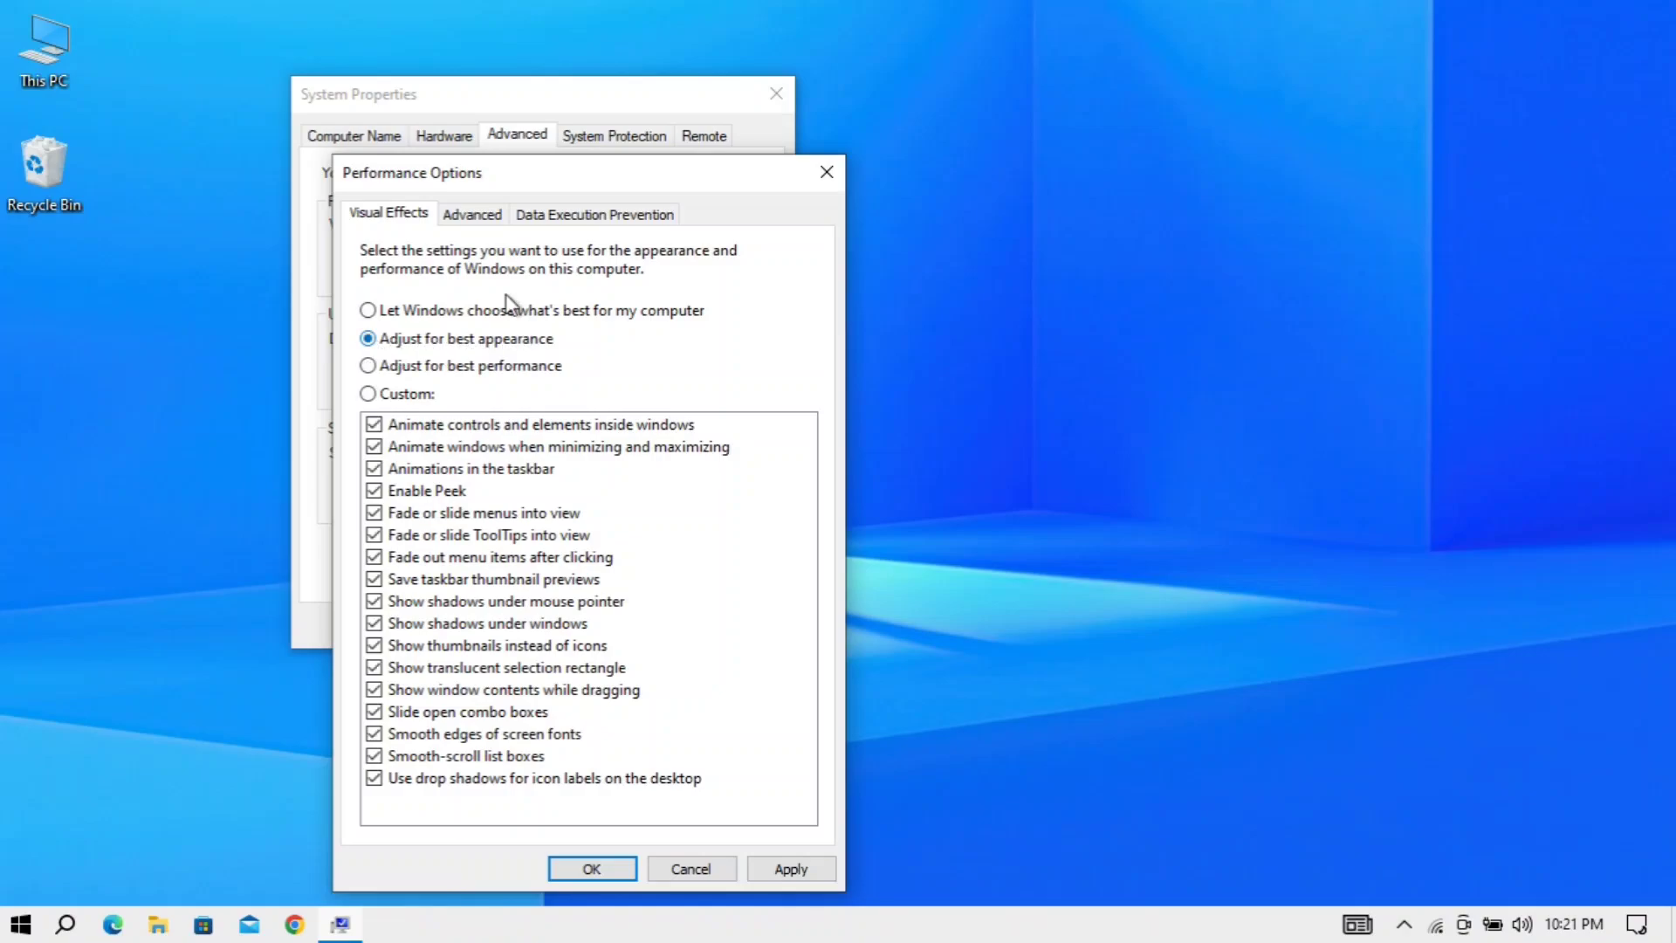
Select No paging file for drive C: in the virtual memory settings and confirm all open dialogs.
click(471, 216)
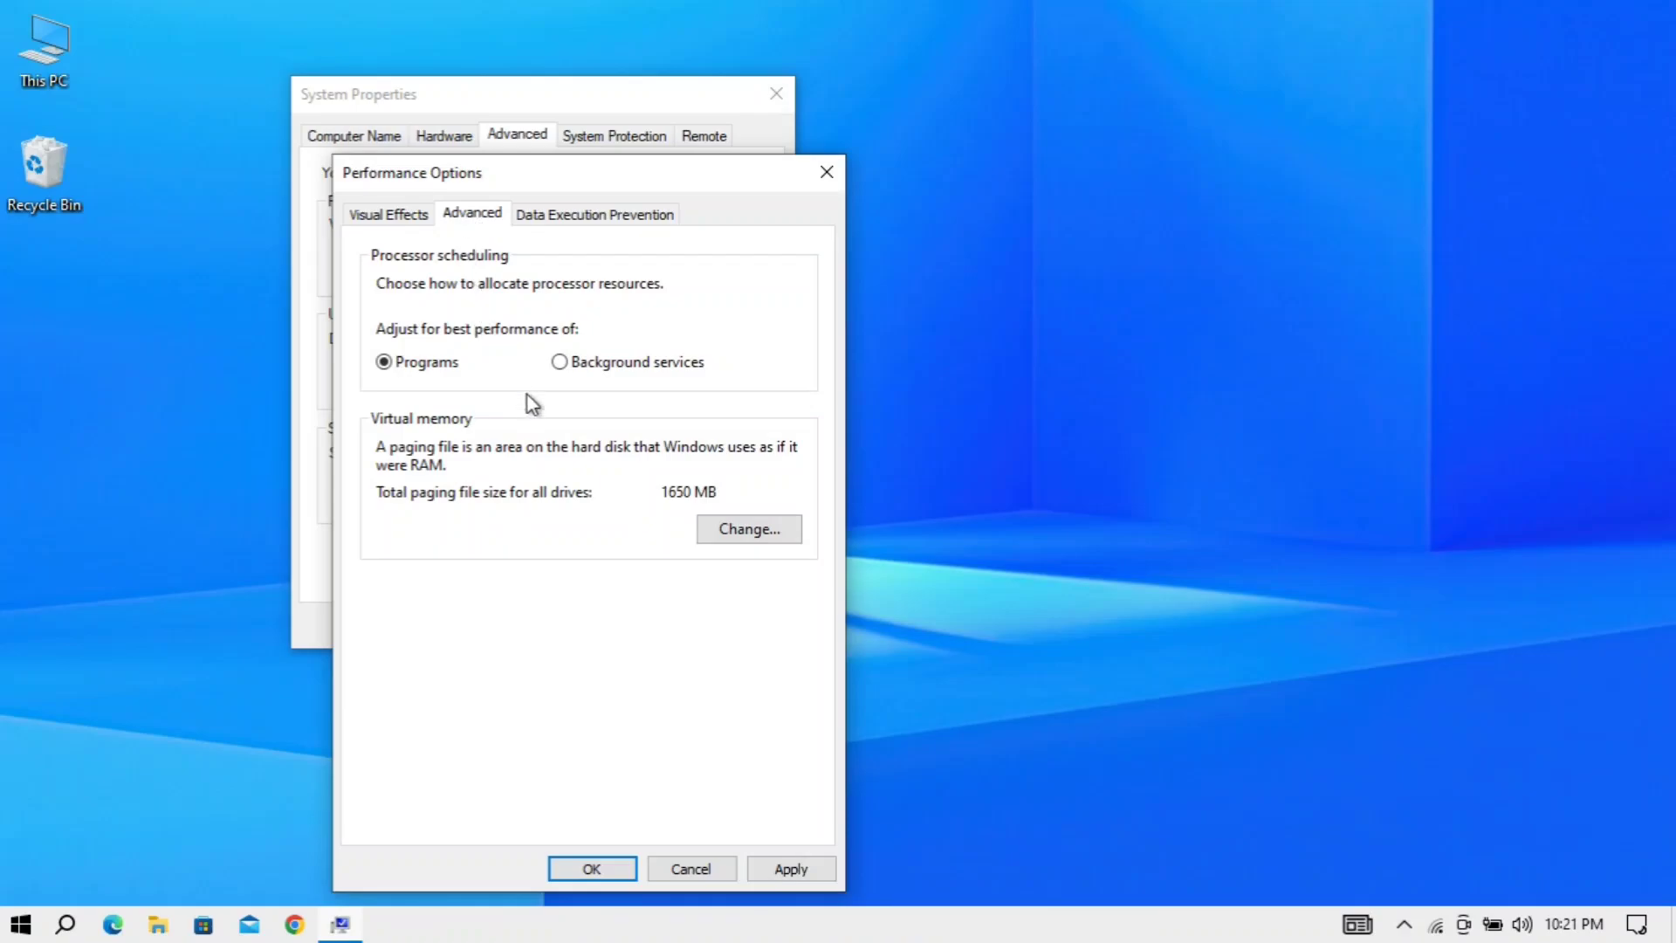
click(735, 532)
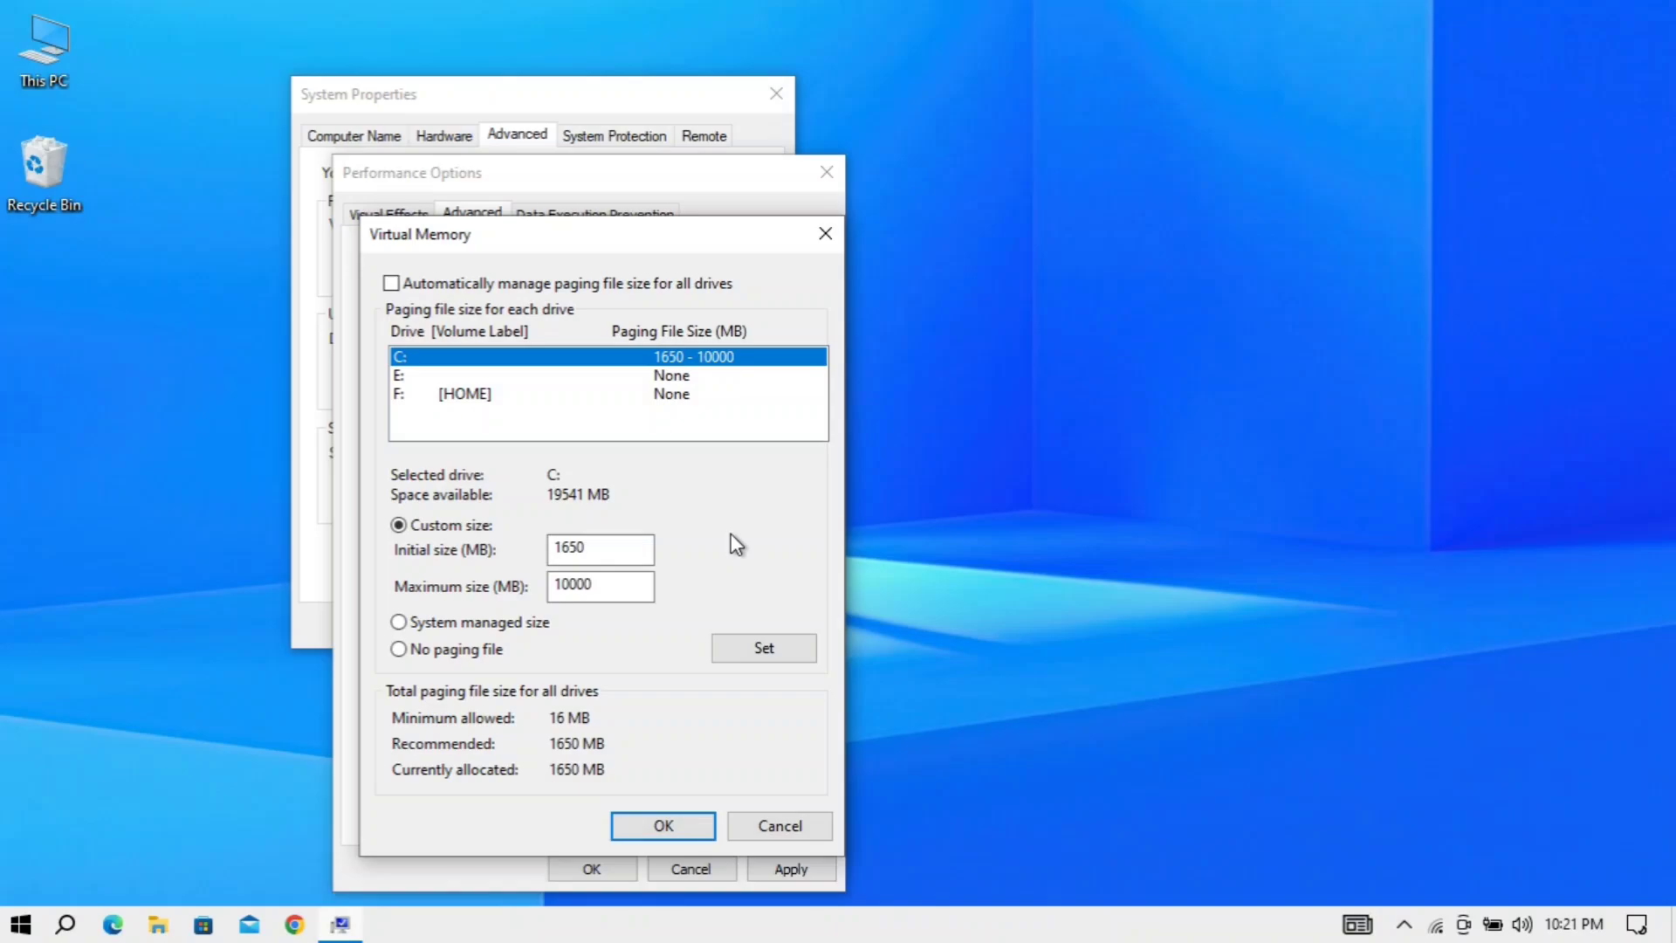
click(398, 650)
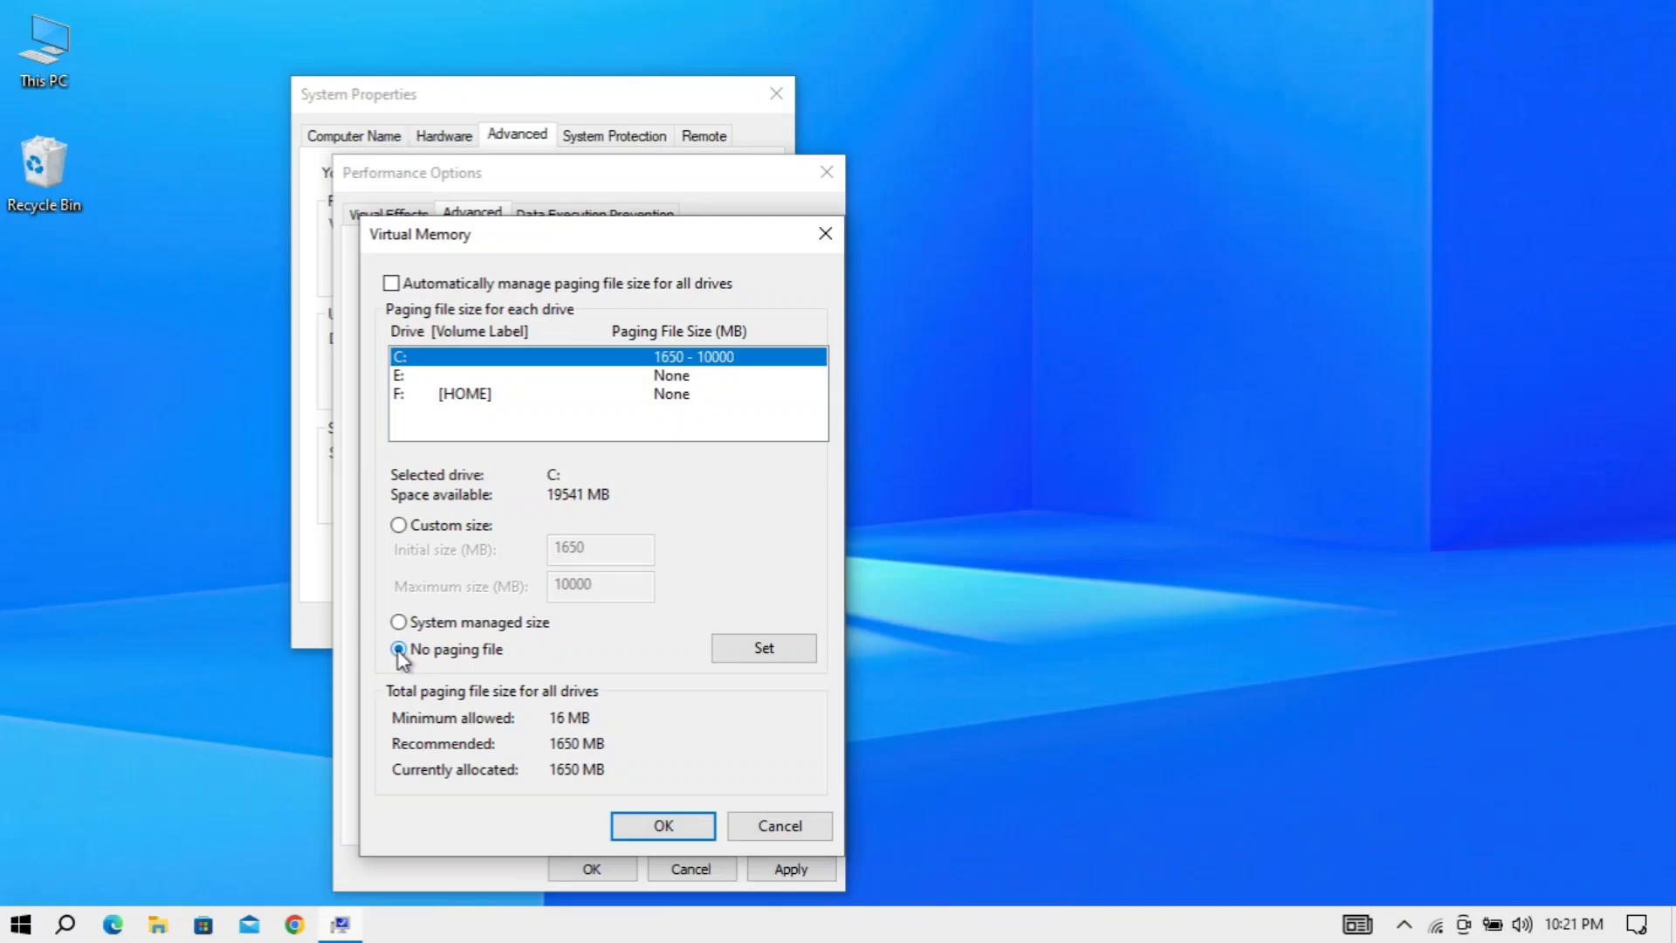
click(678, 828)
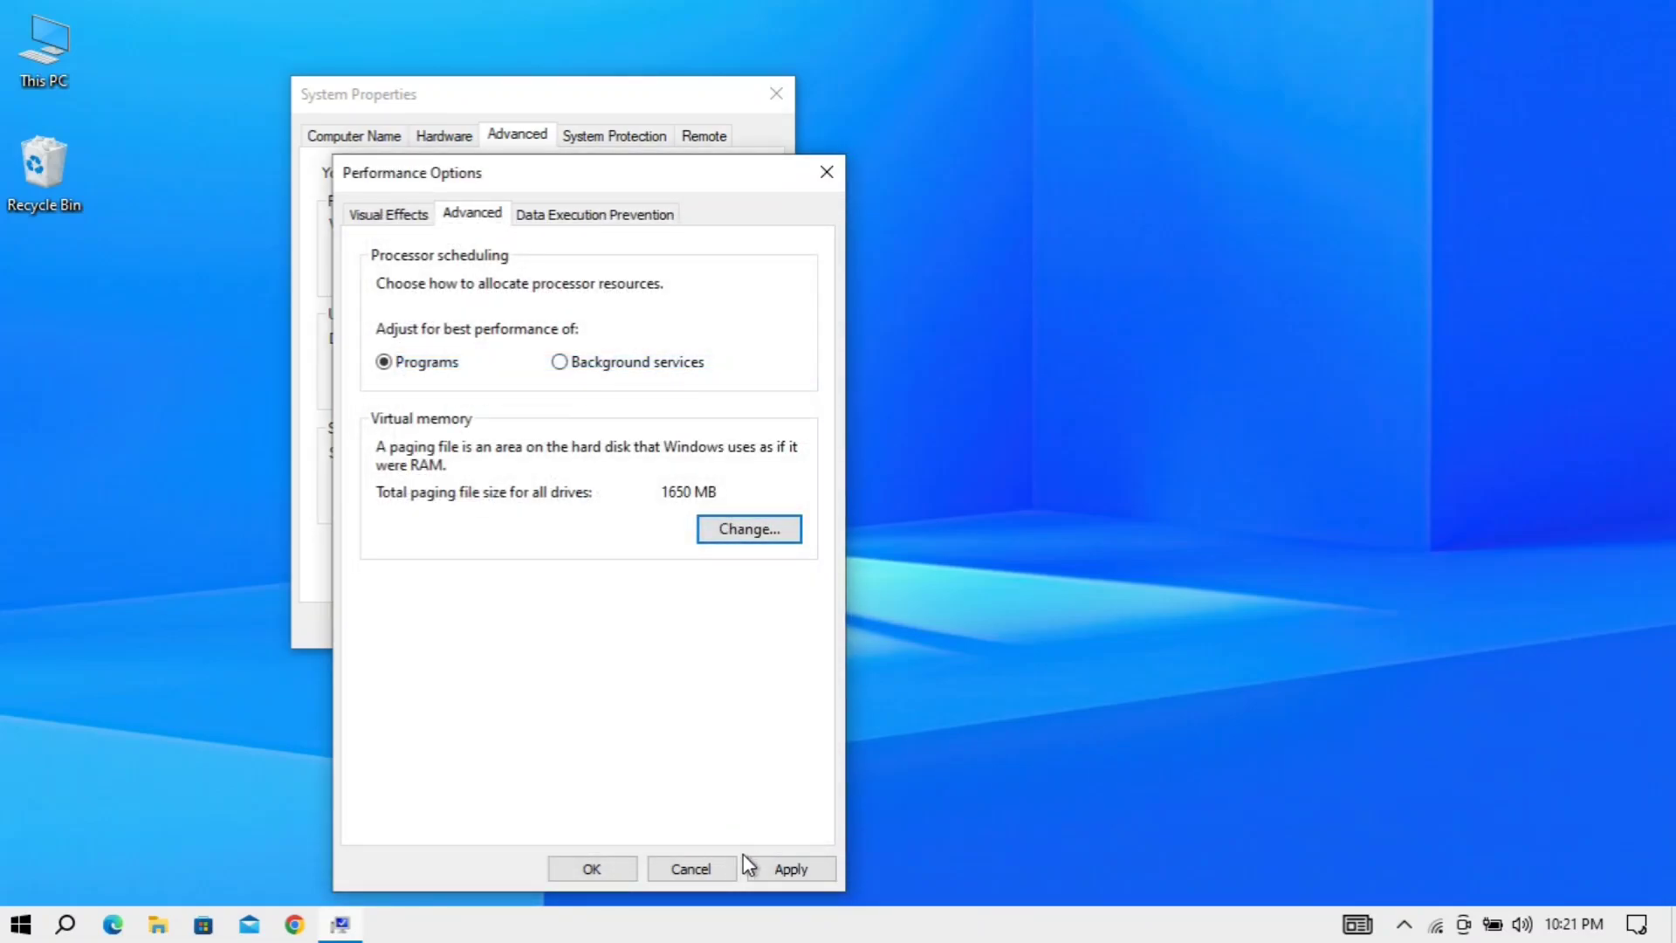
click(788, 866)
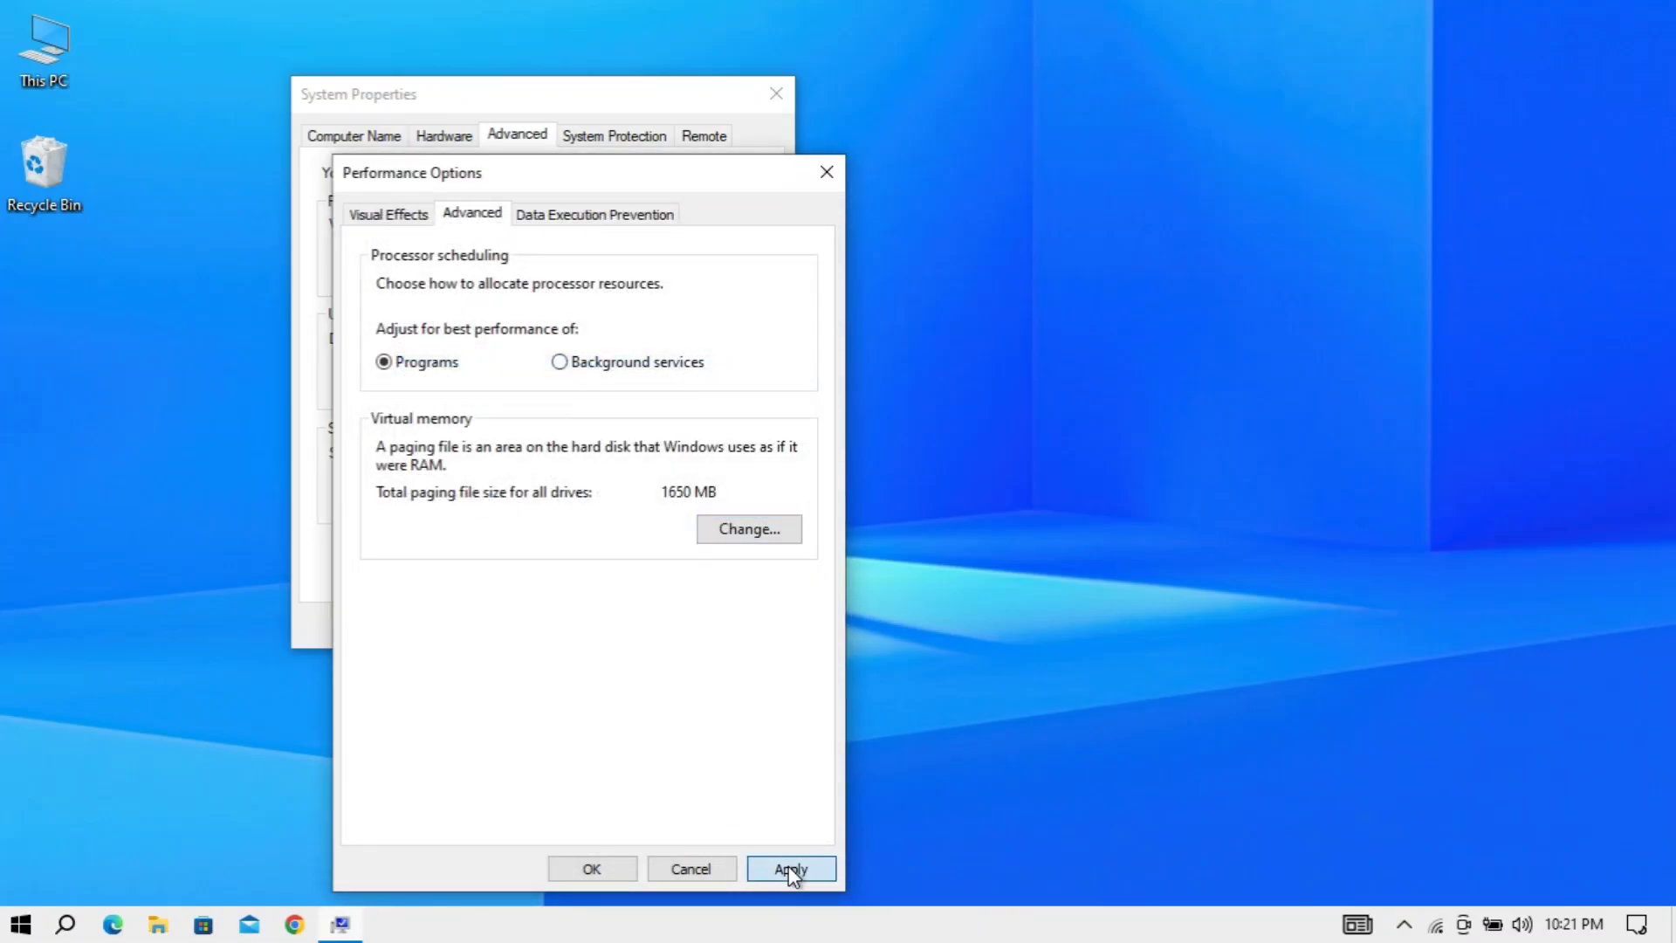
click(608, 868)
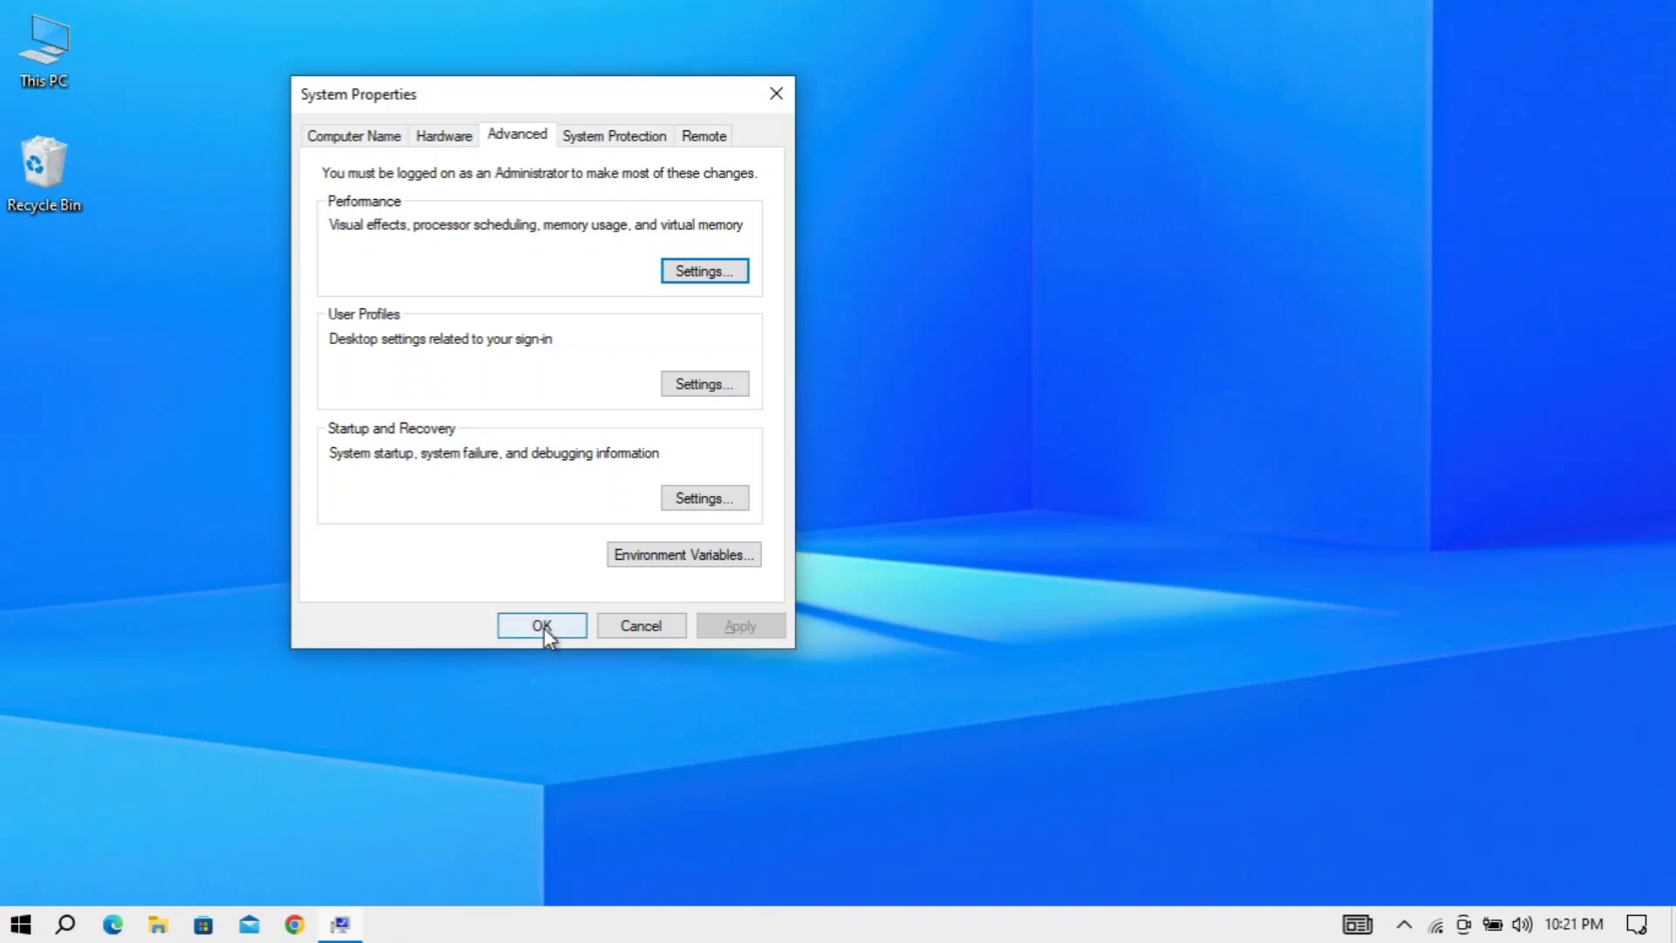
click(543, 627)
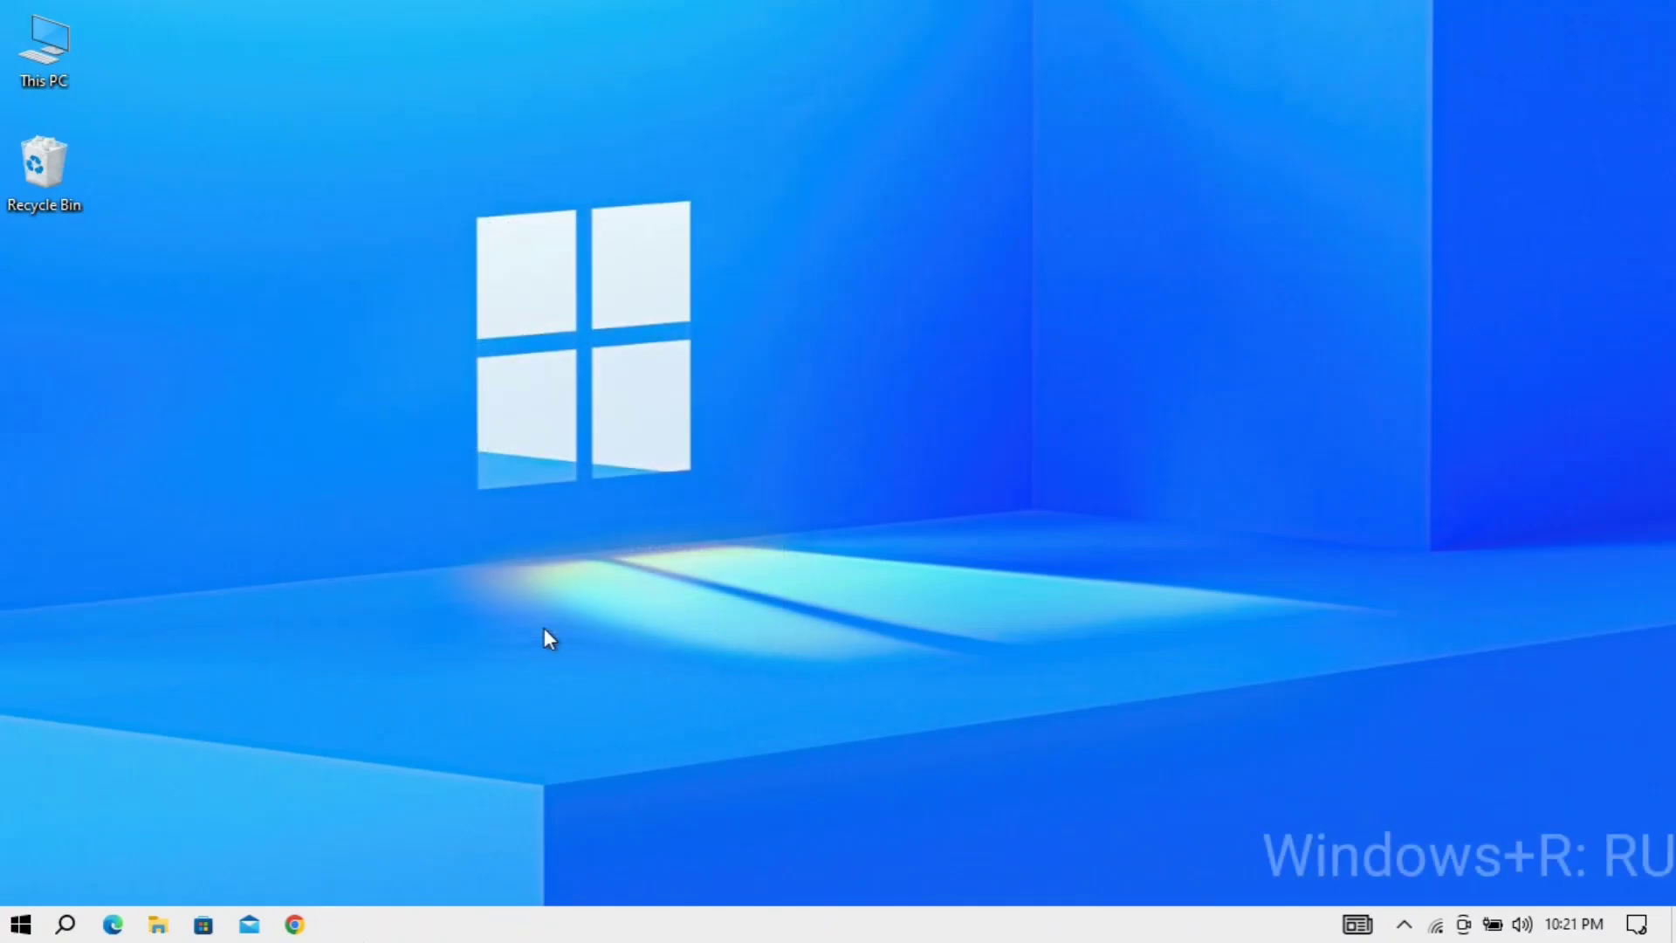
Open the Windows Temp folder by running temp.
key(super+r)
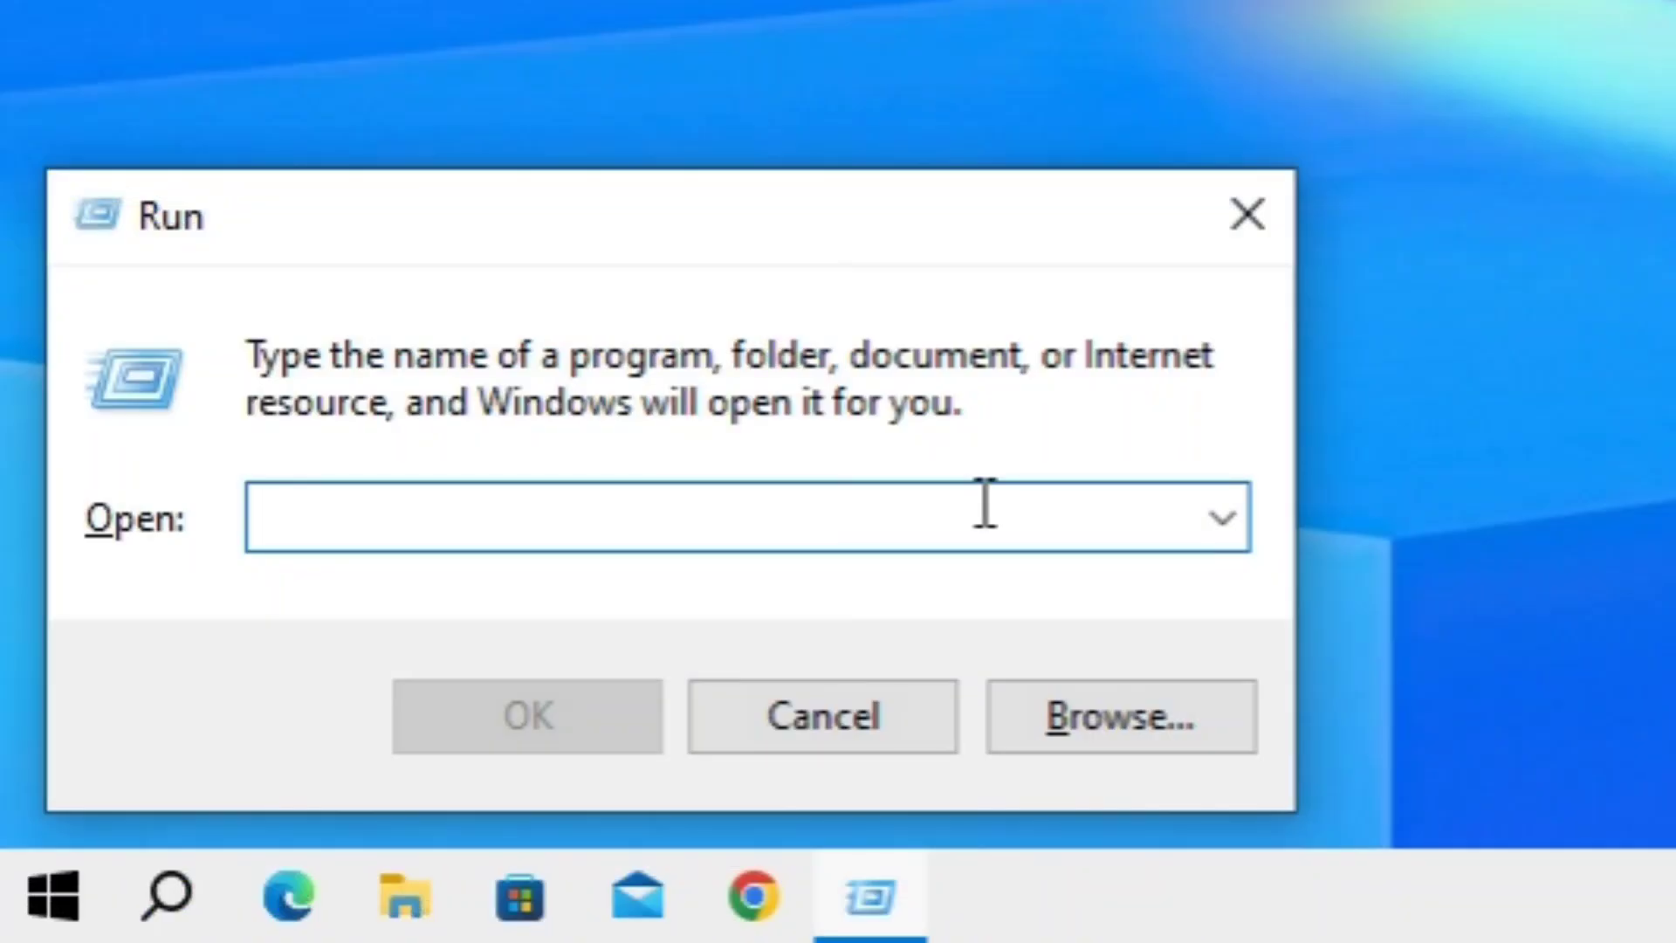
text(temp)
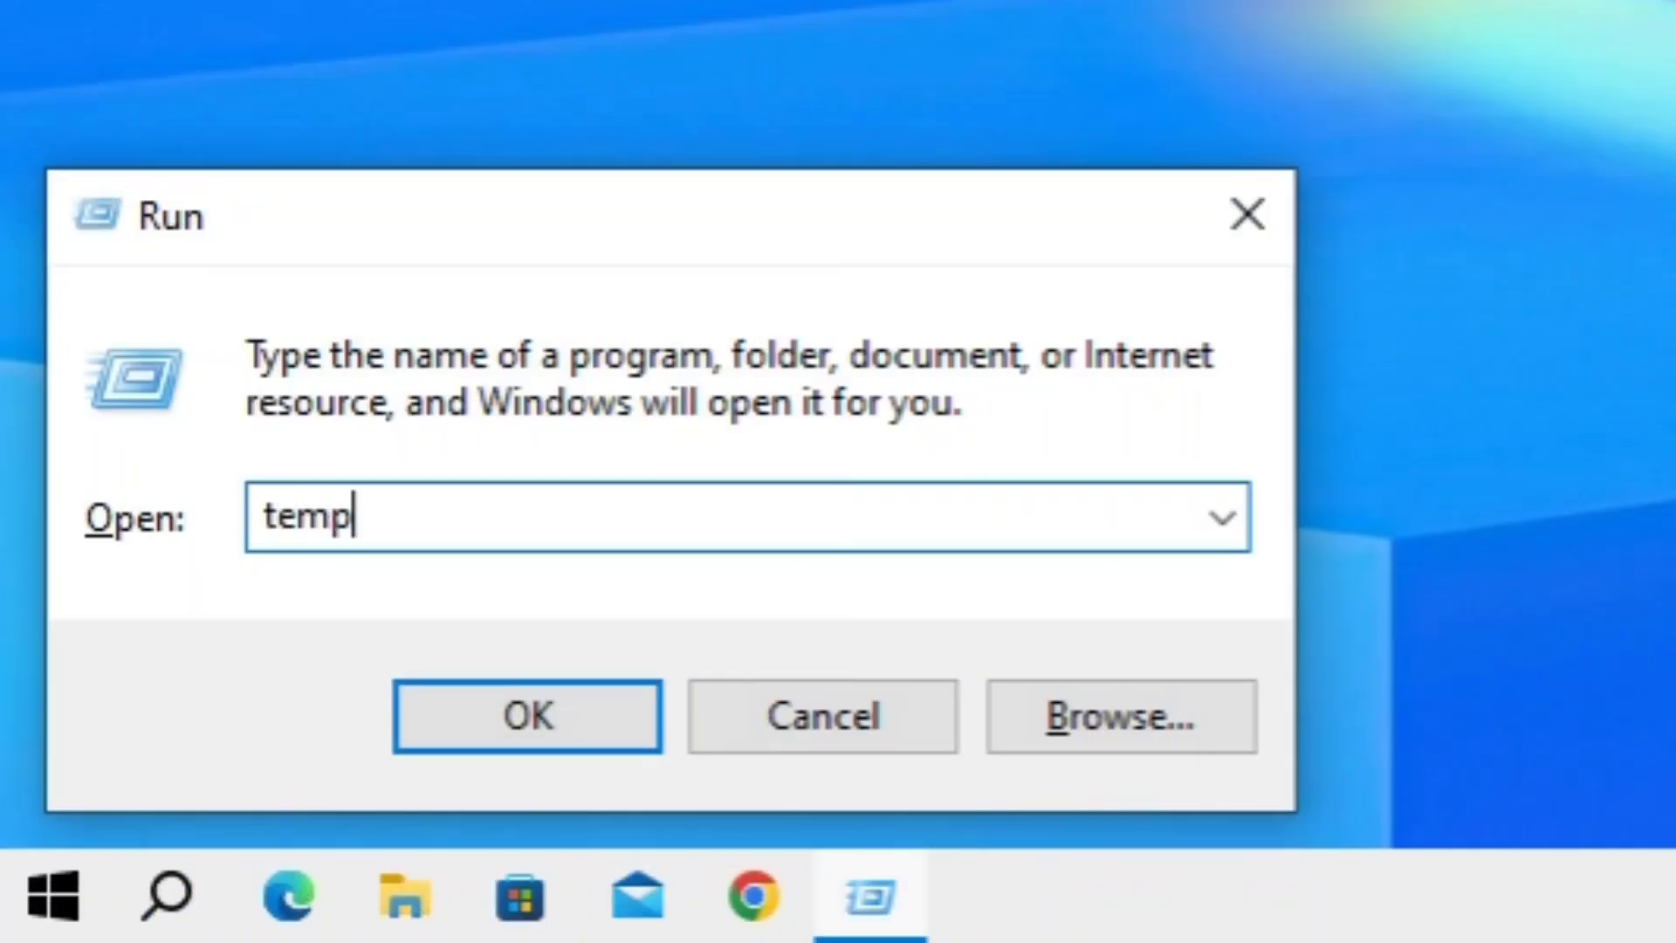
key(Return)
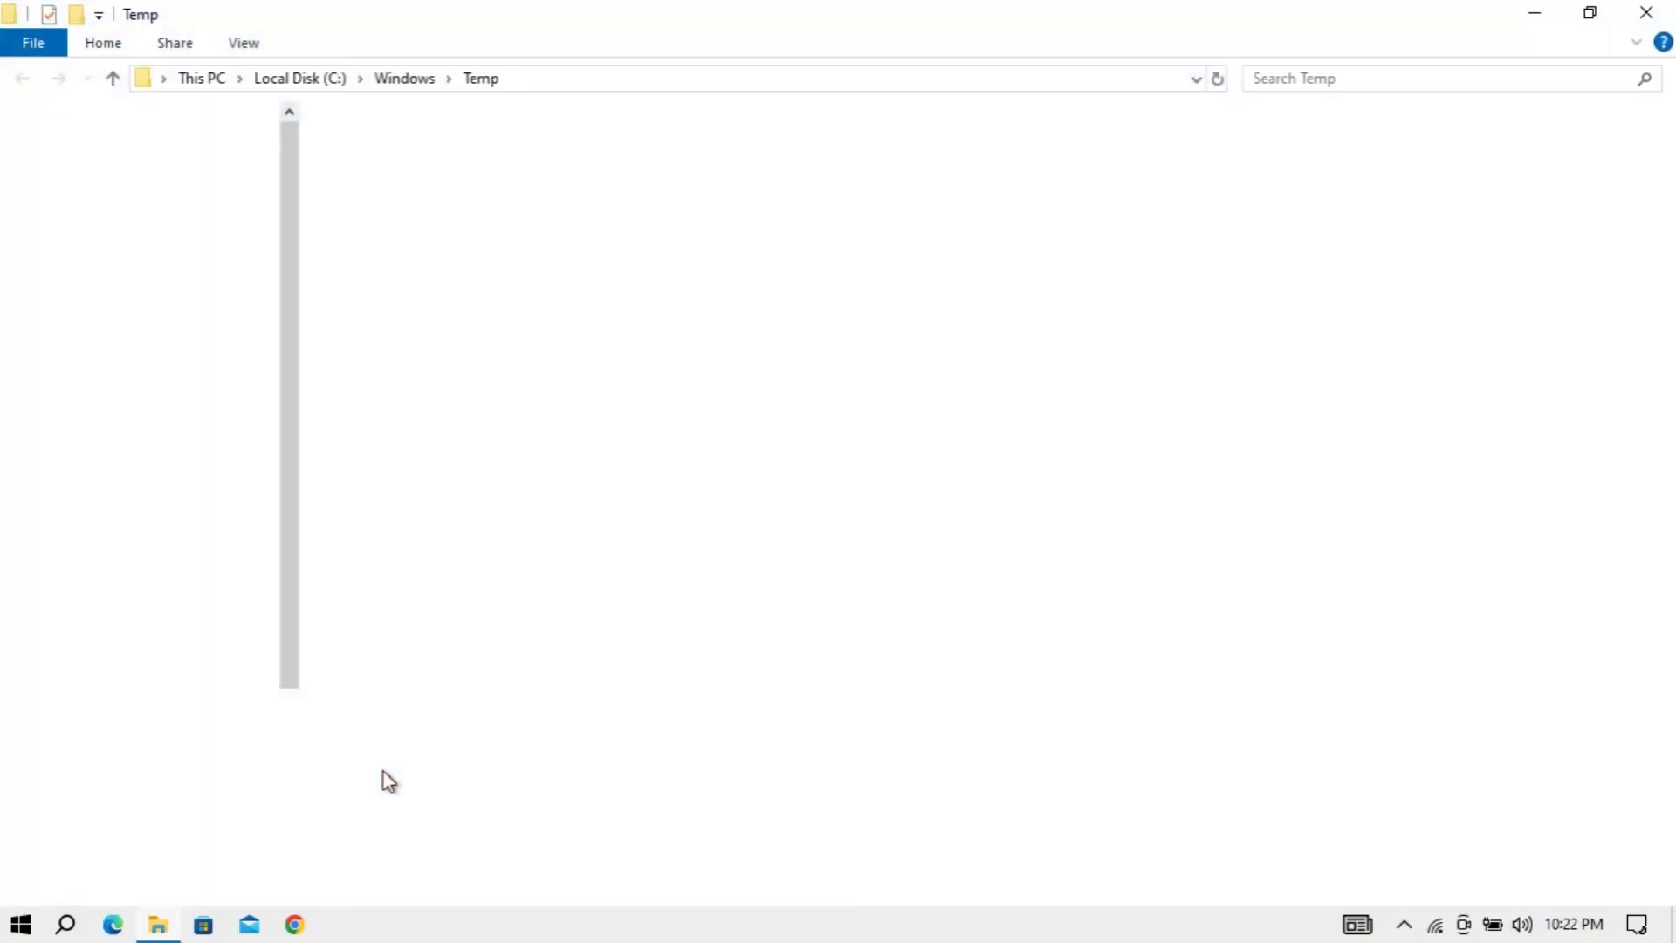
Delete all items in the Temp folder, granting administrator permission for all current items.
click(495, 361)
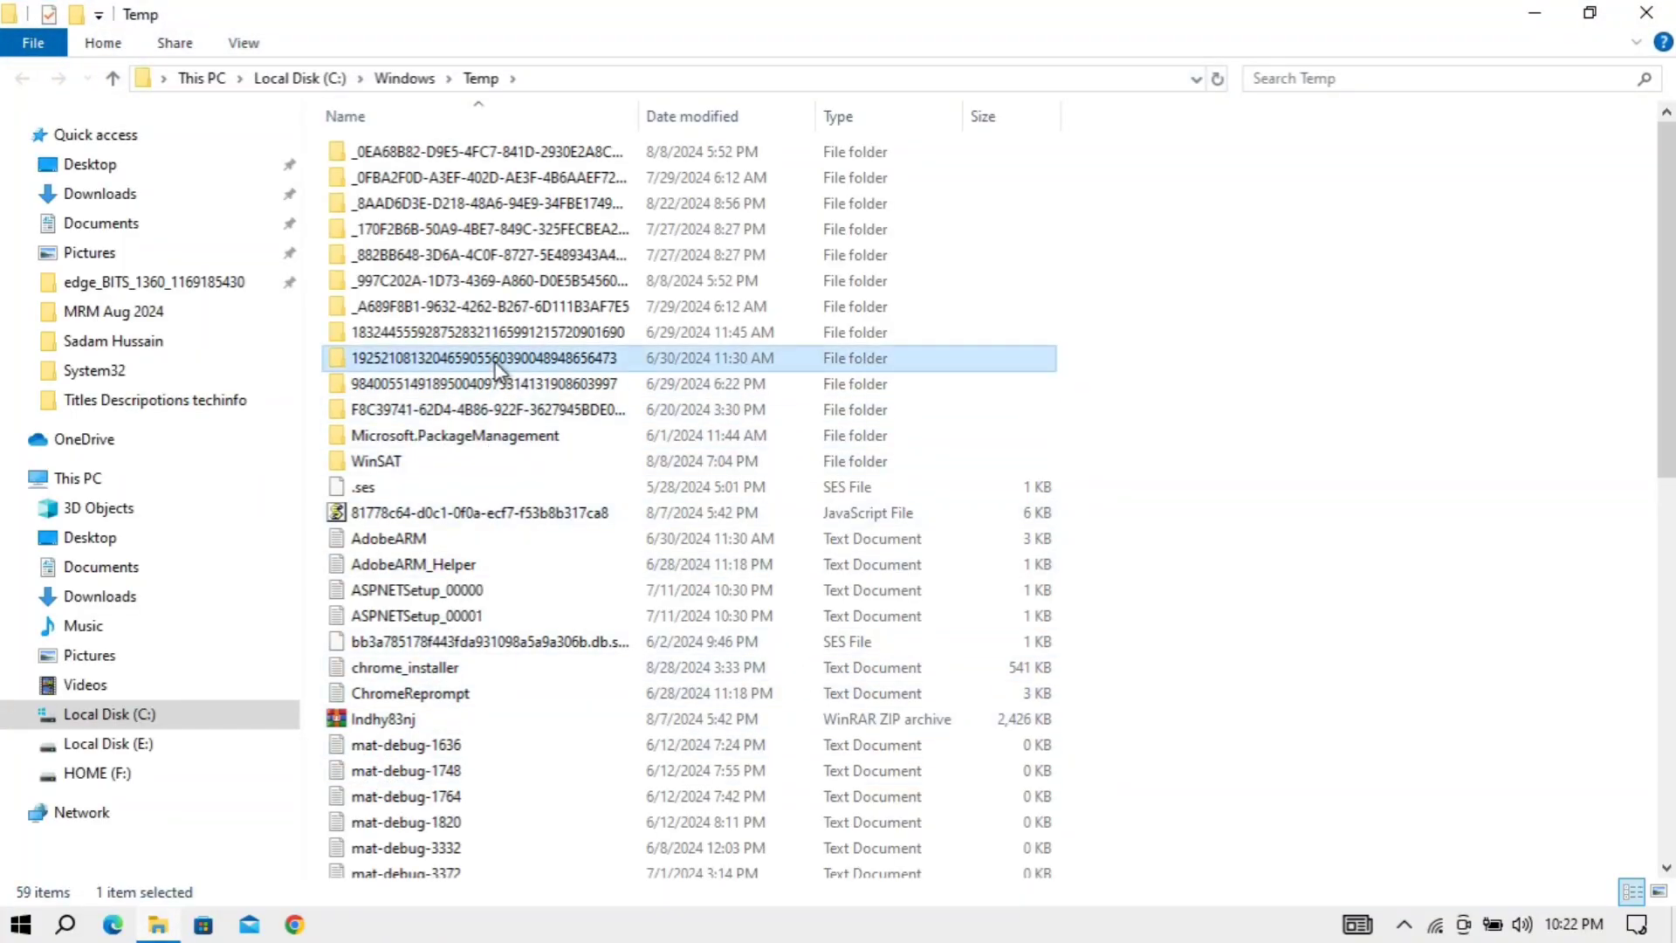
key(ctrl+a)
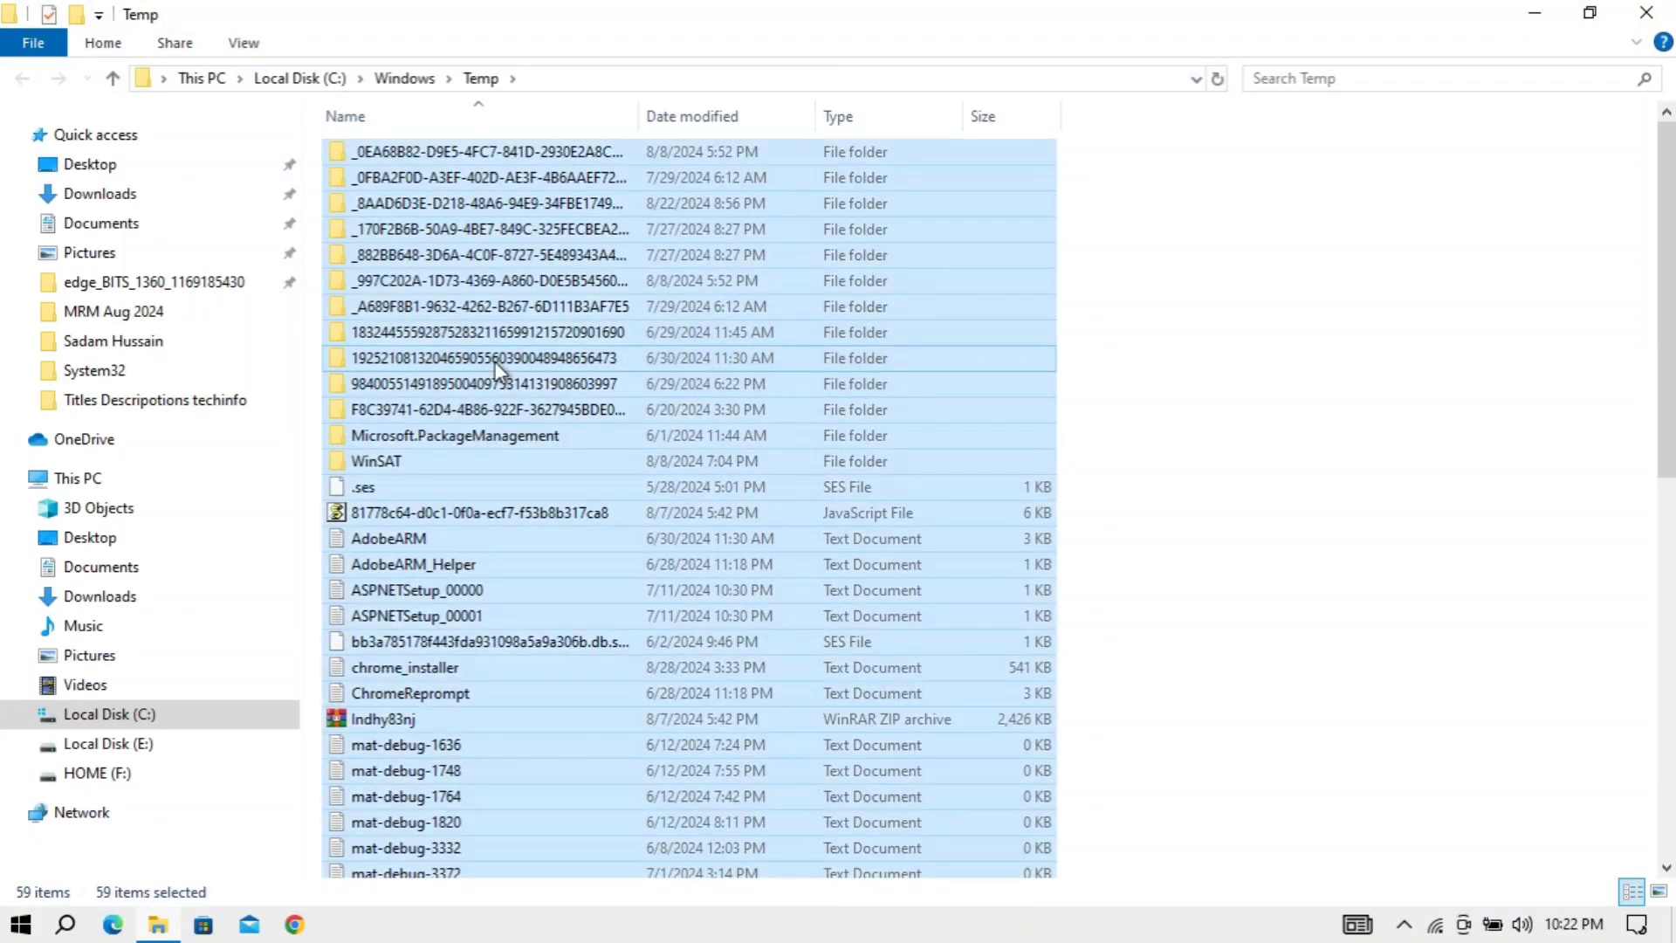
right_click(1030, 203)
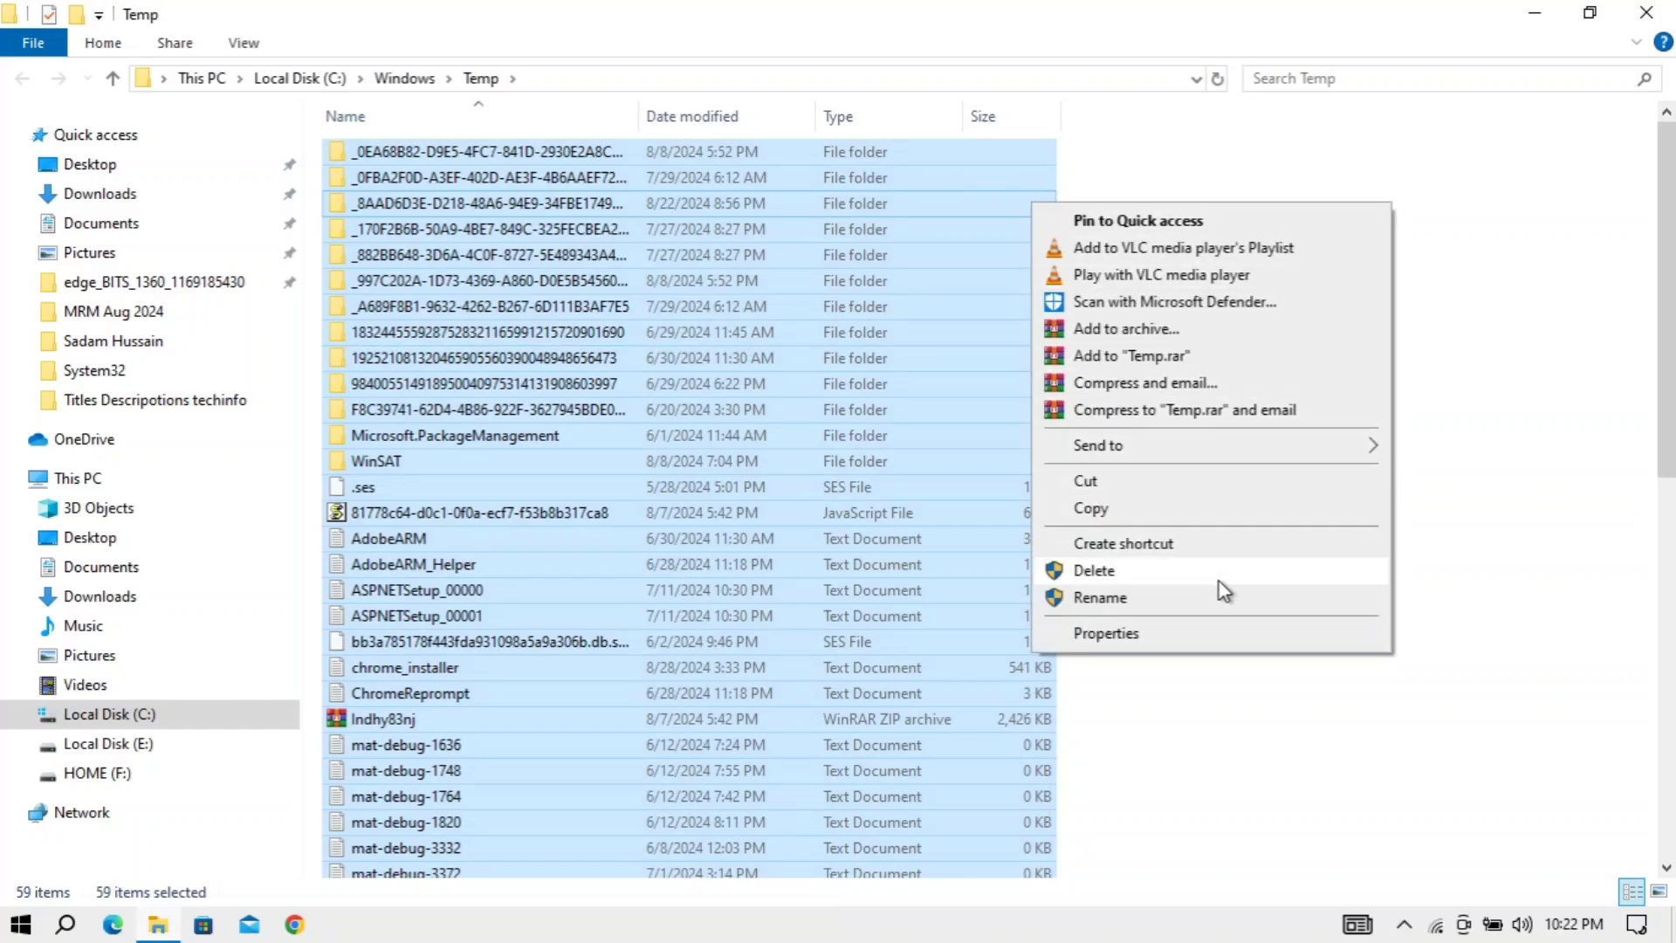
click(1220, 576)
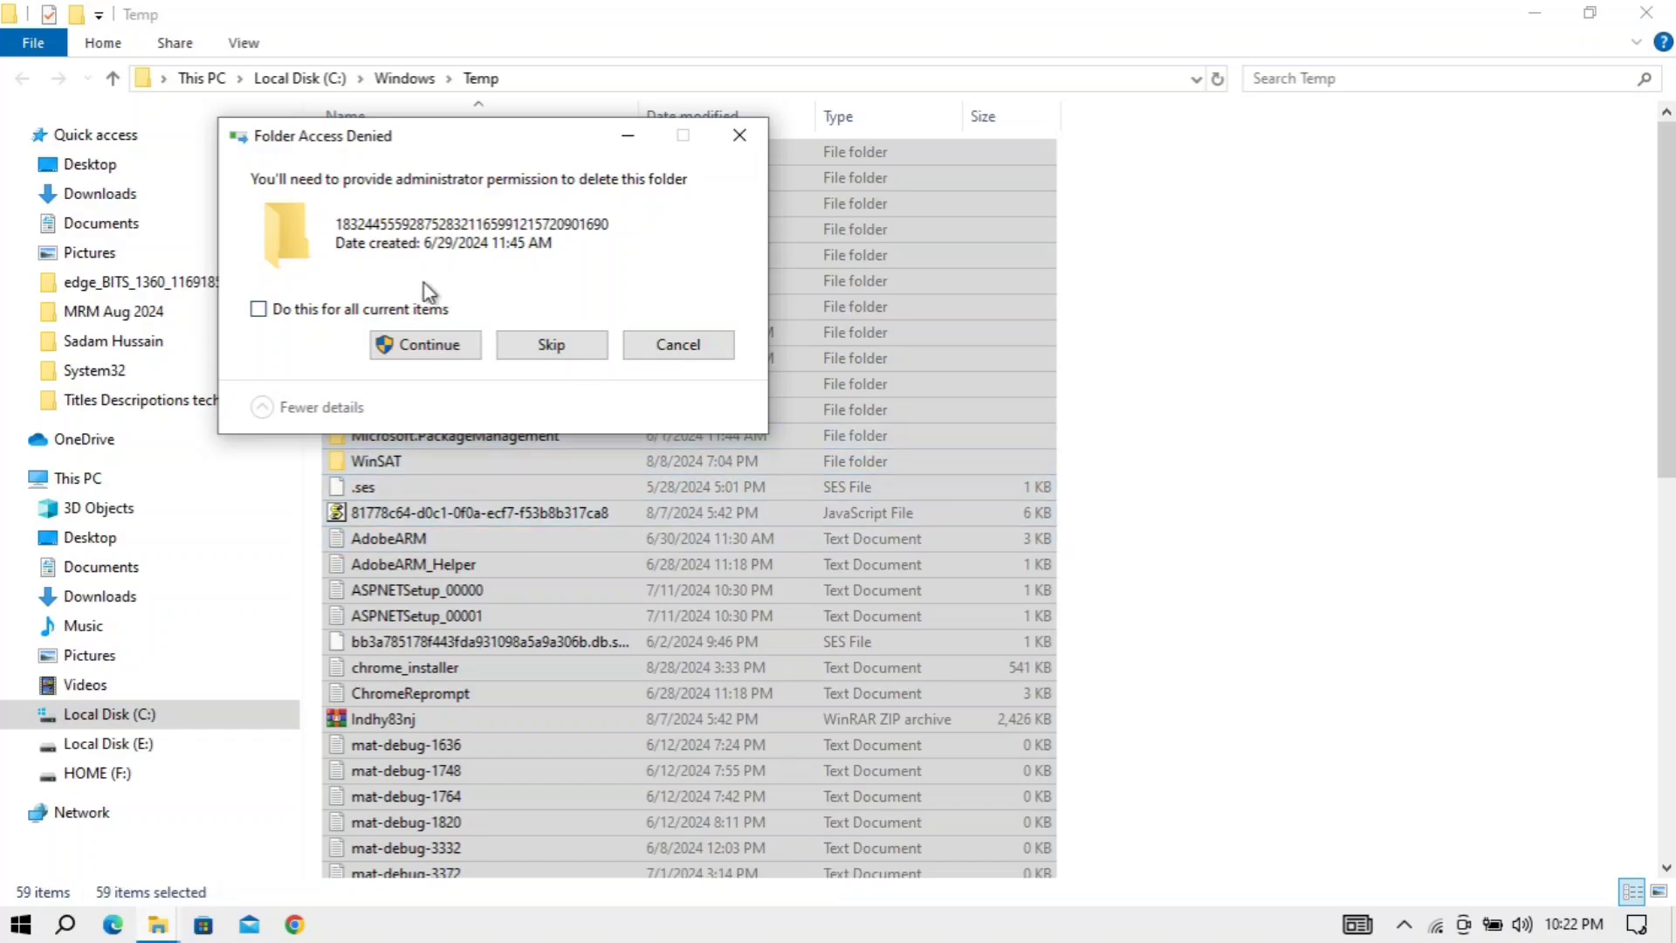
click(258, 309)
click(429, 346)
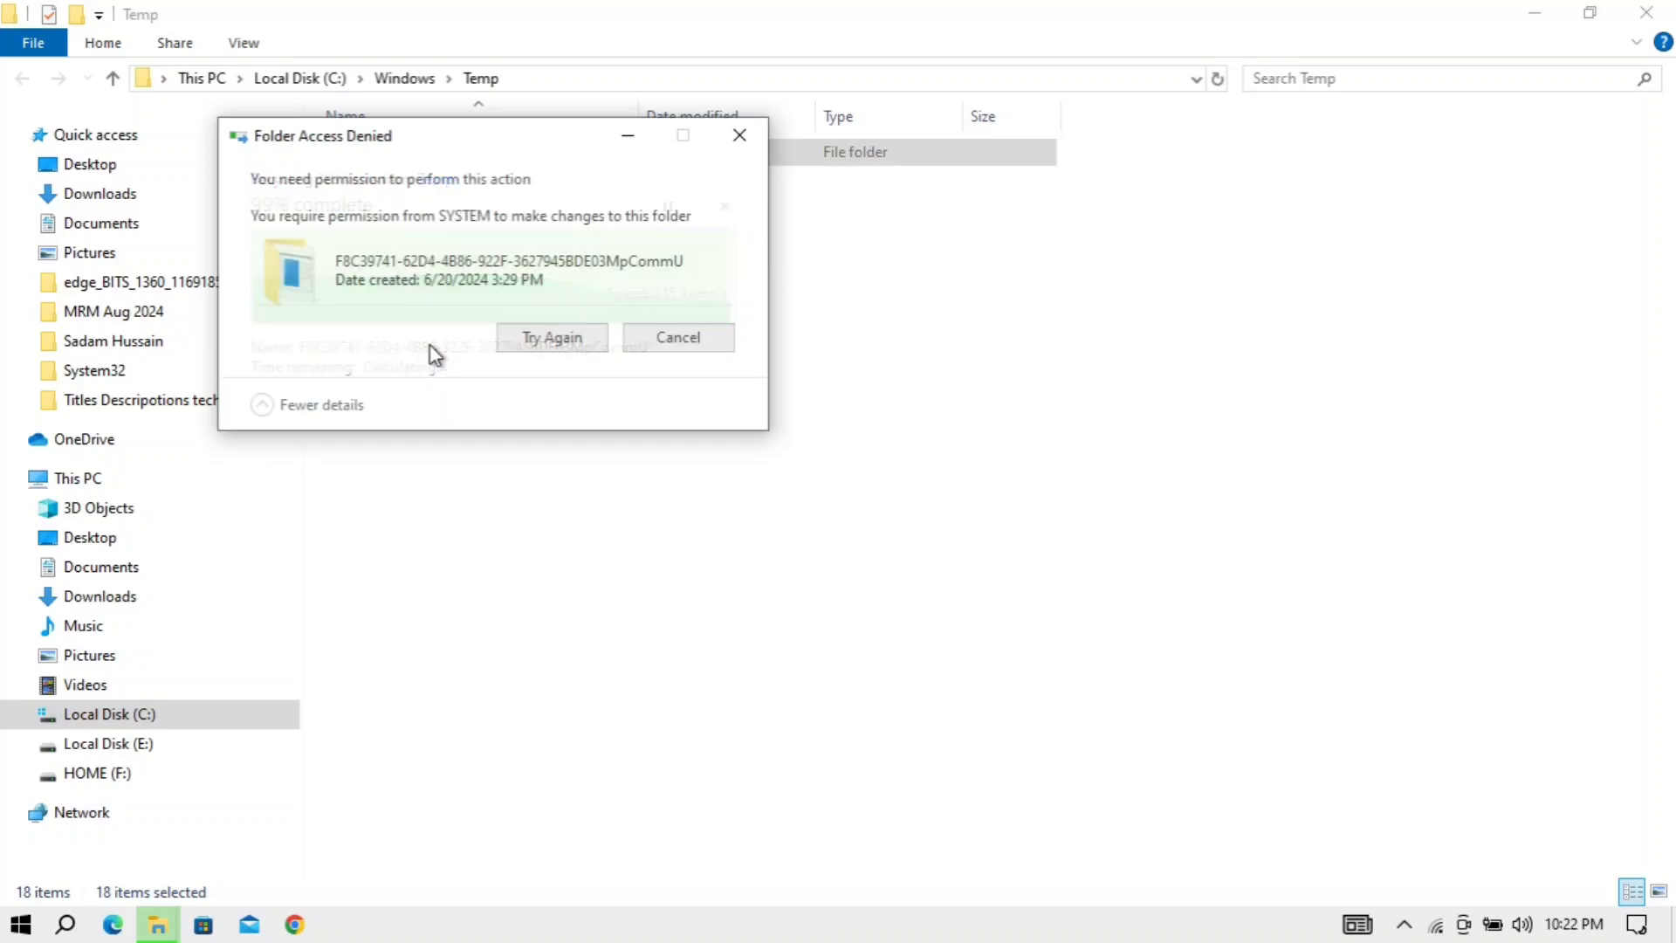
Cancel deletion of the folder that requires SYSTEM permission and close the Temp folder window.
click(672, 346)
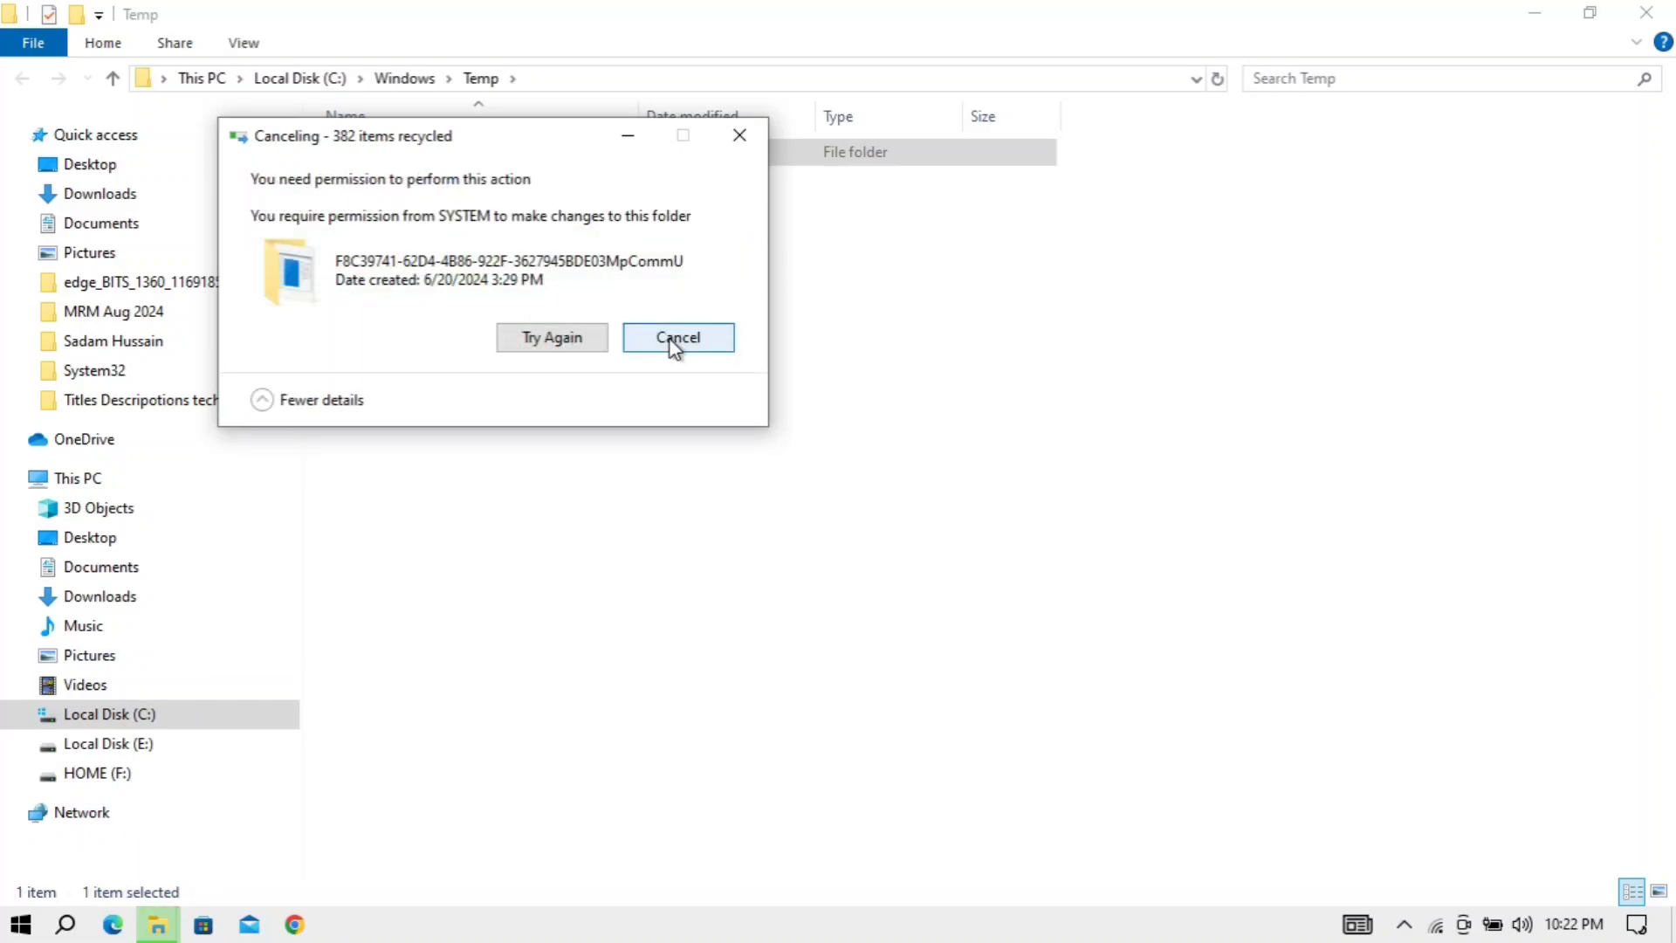
click(667, 341)
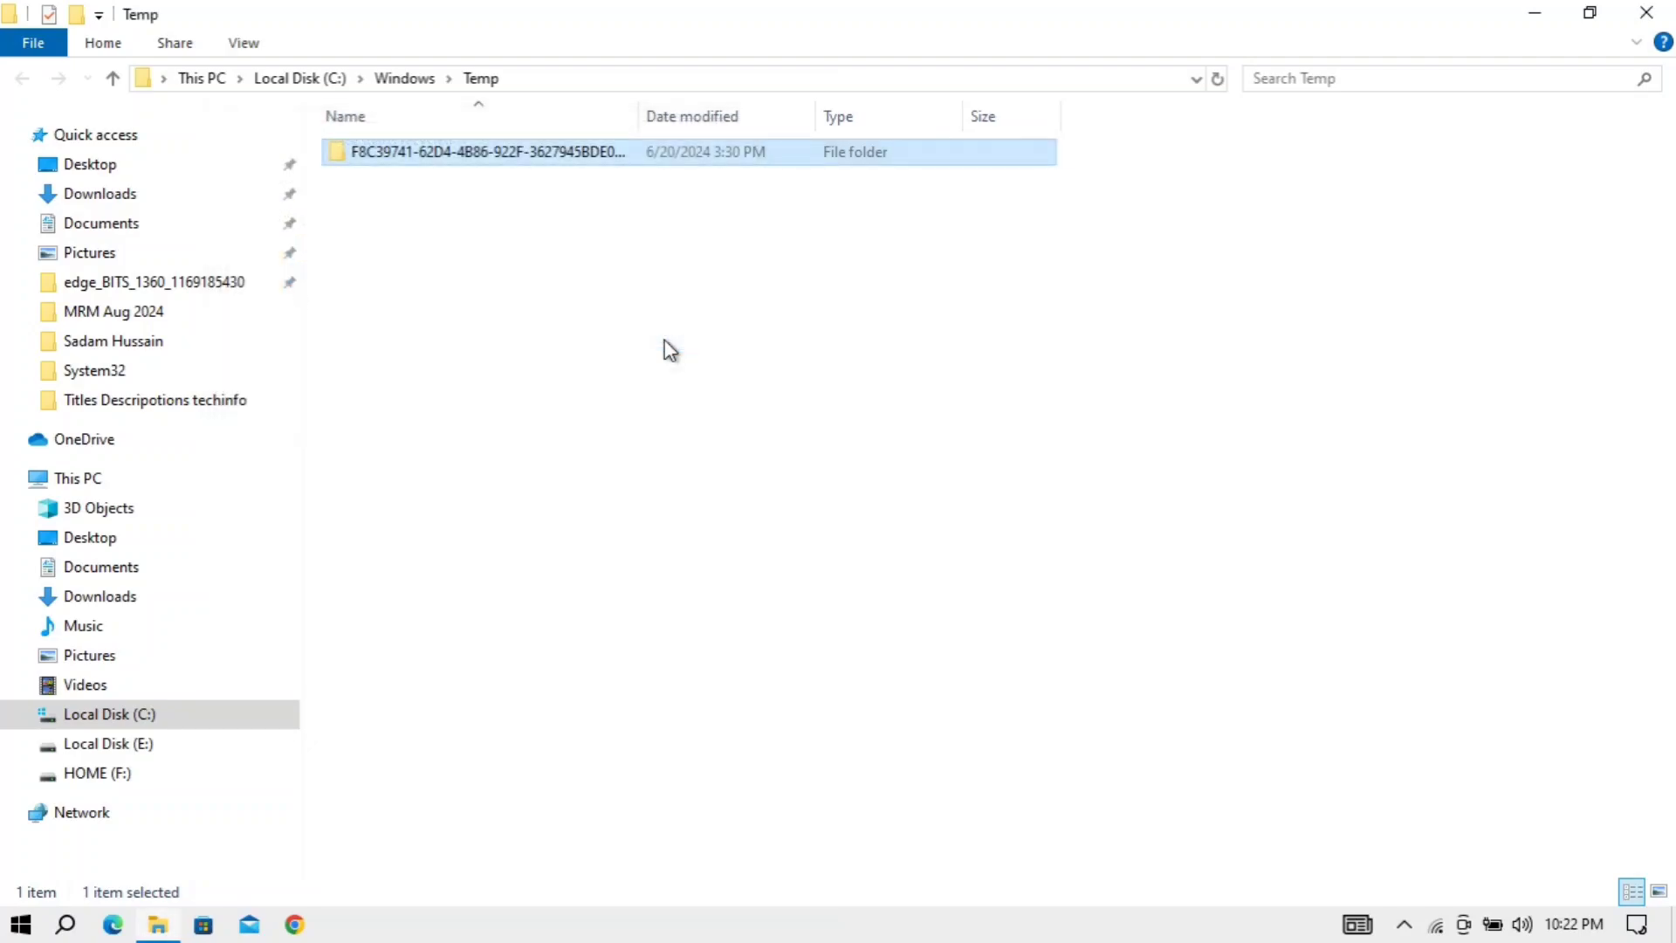
click(1646, 14)
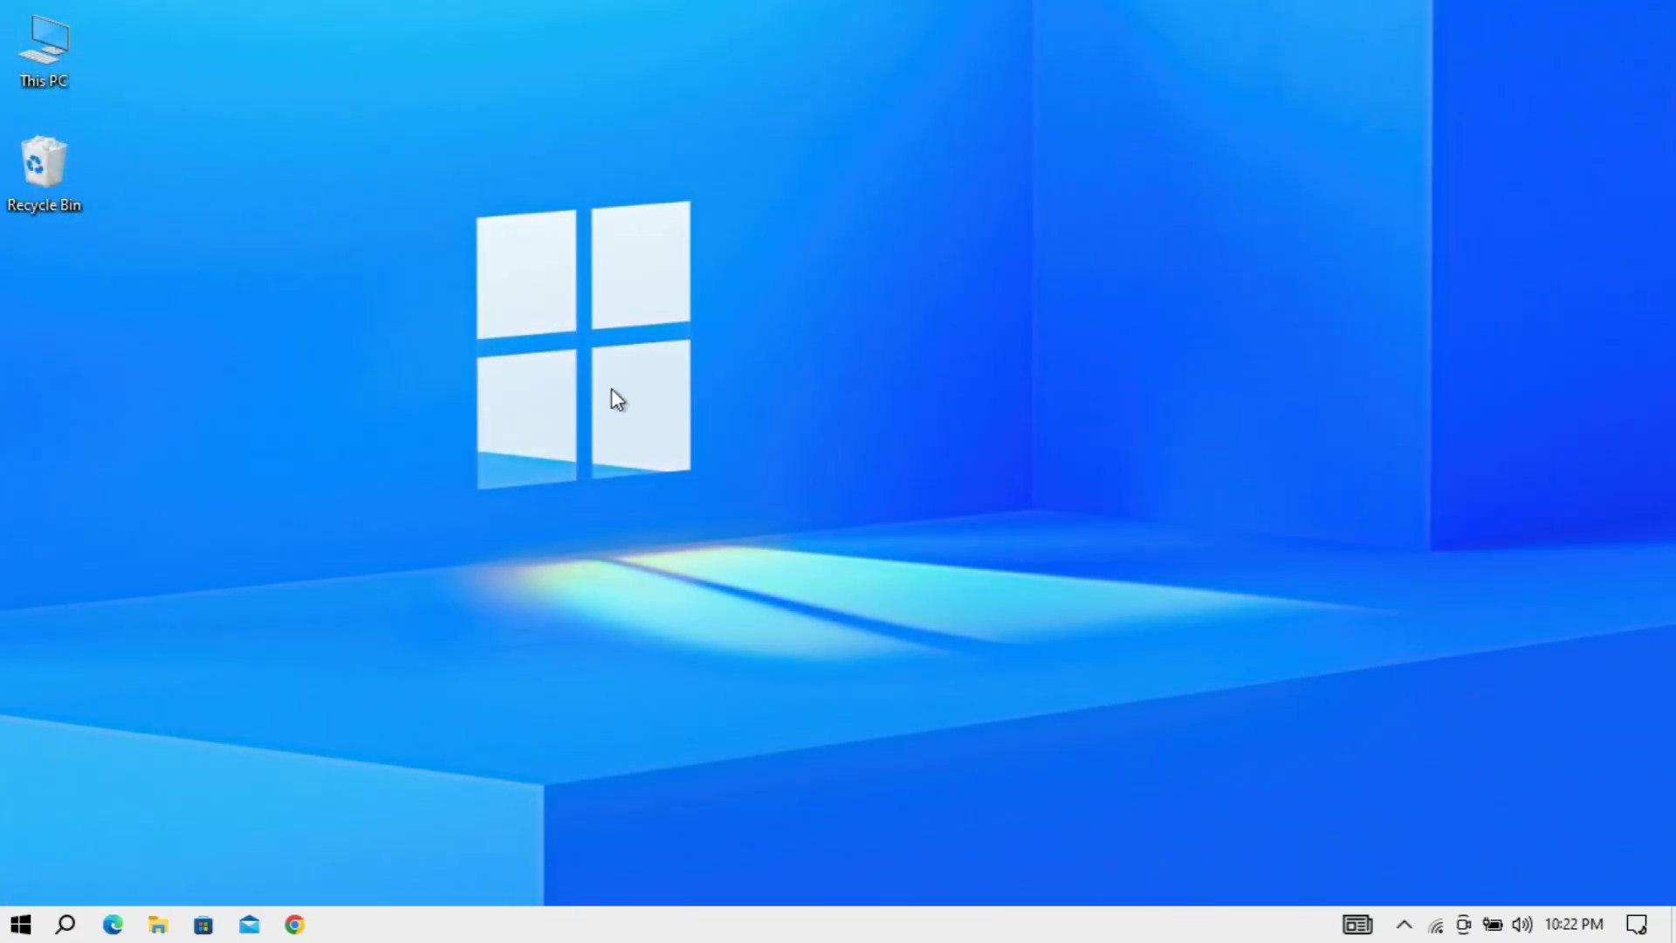
Open Device Manager and expand the Disk drives category.
right_click(33, 927)
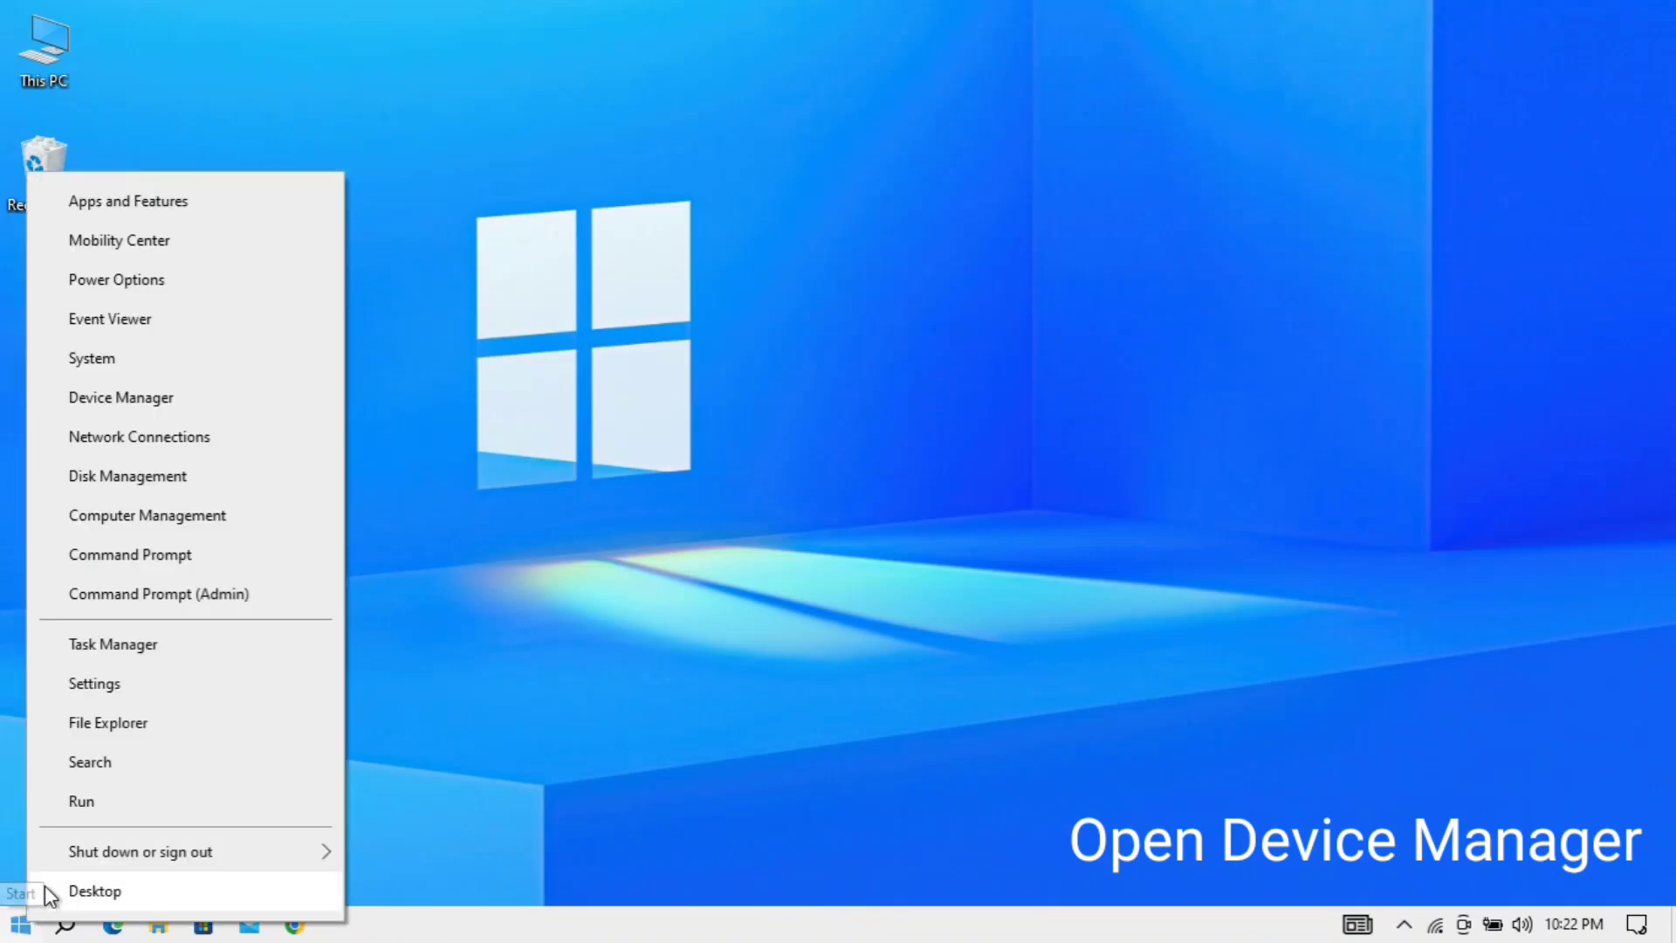
click(199, 397)
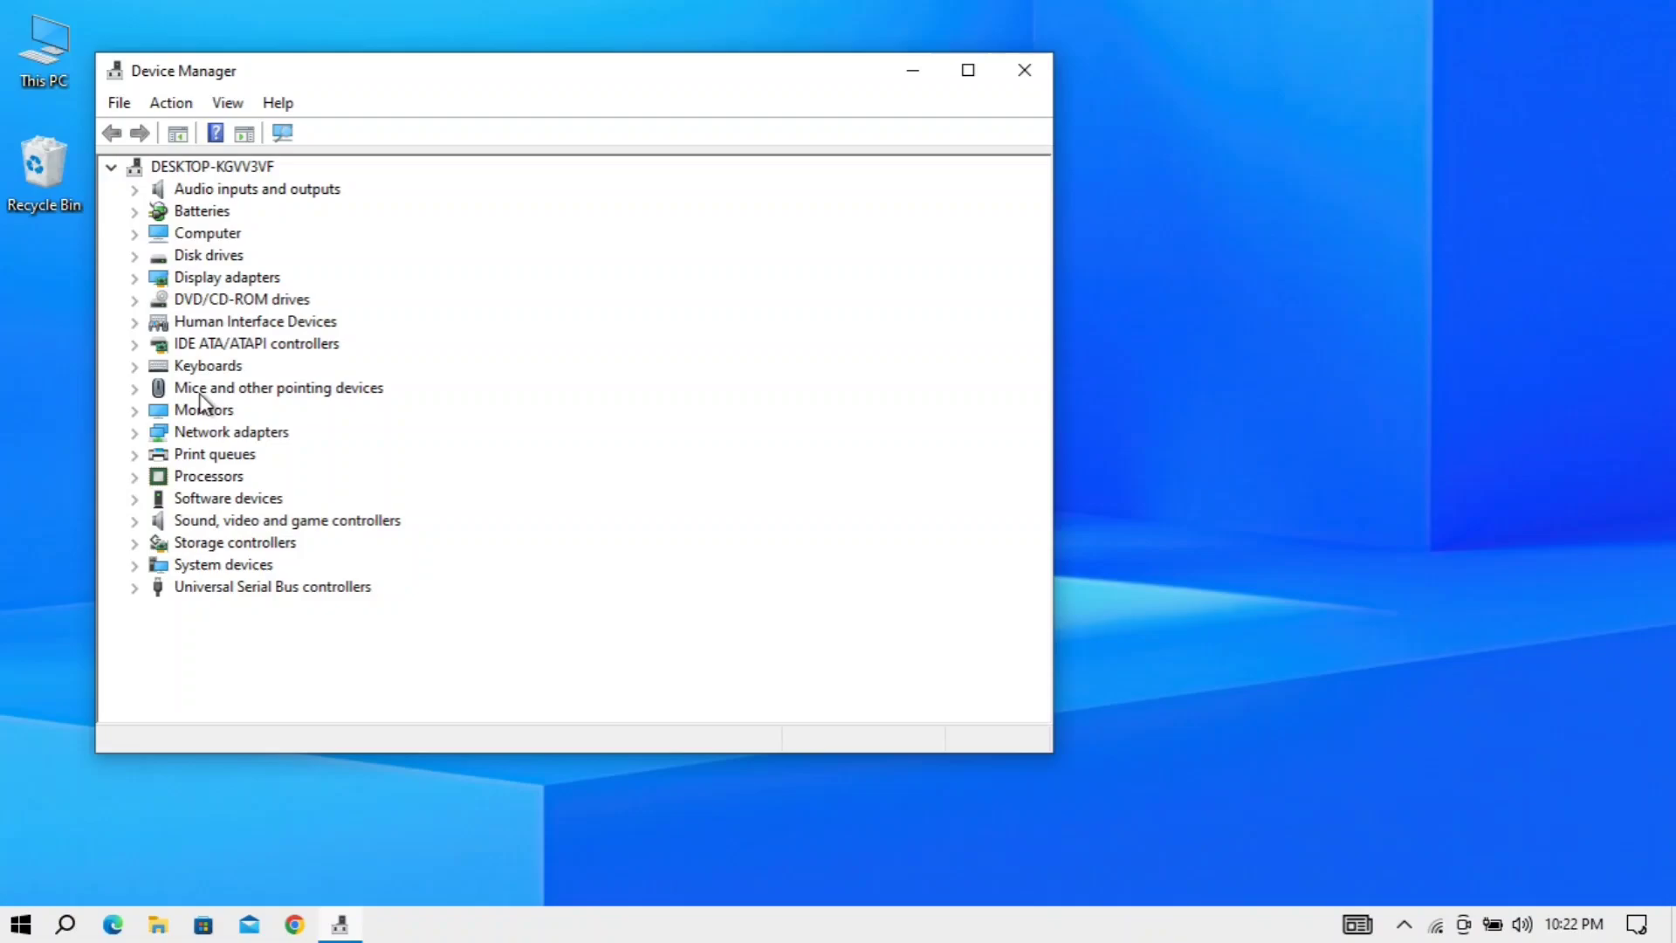
click(134, 254)
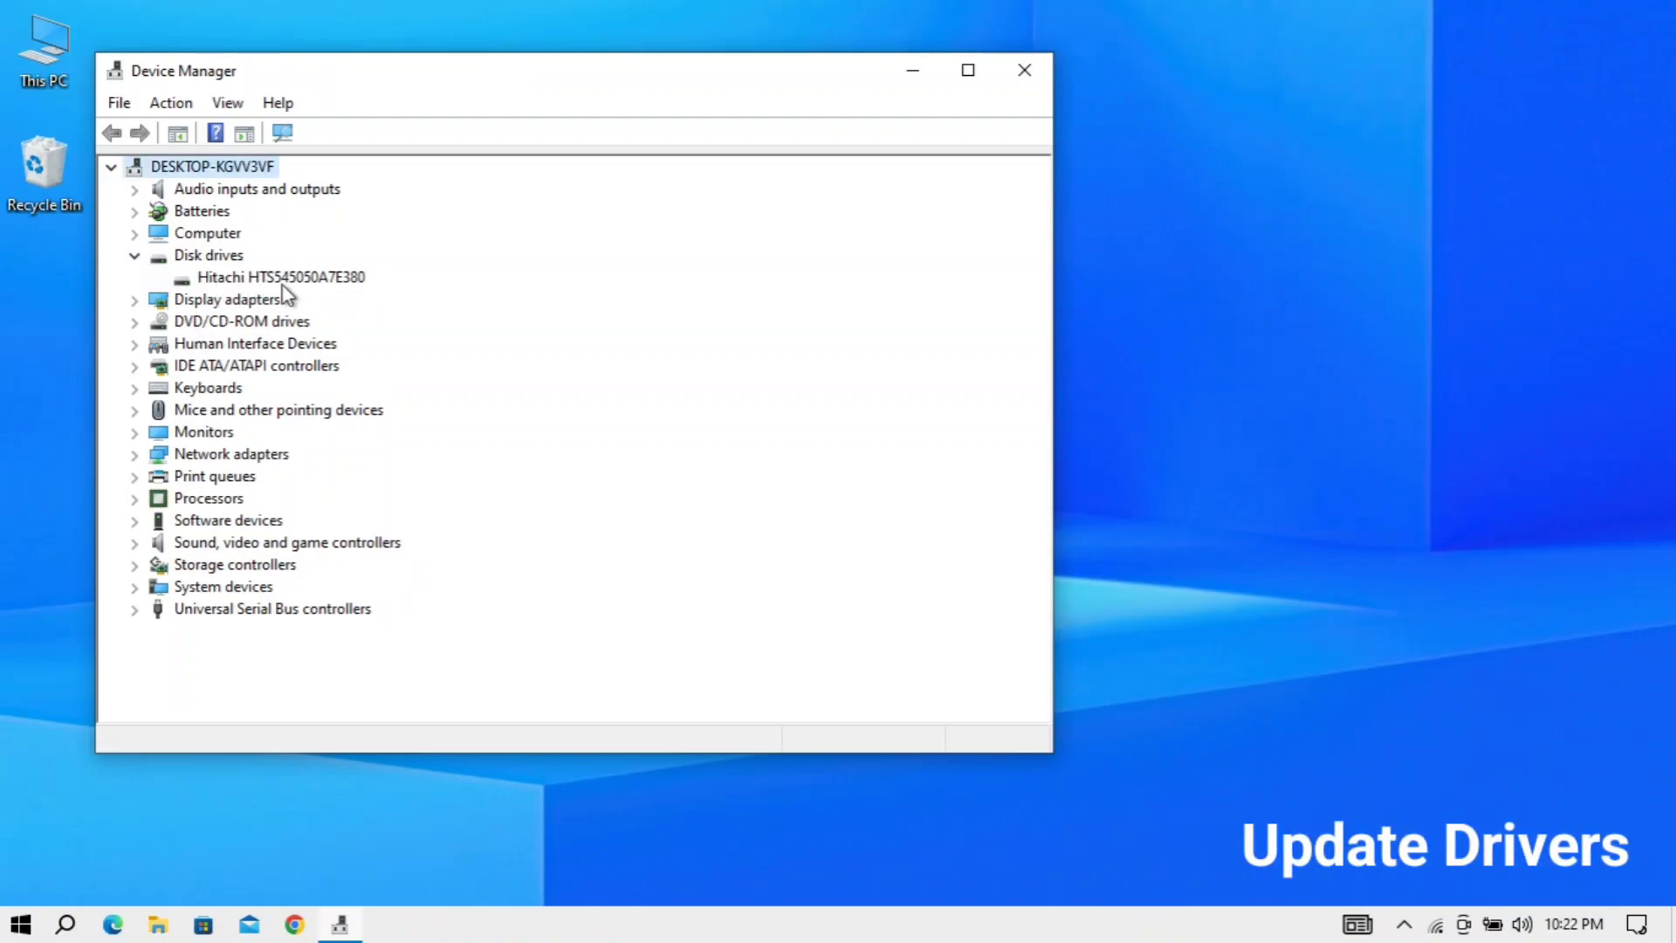
Update the Hitachi disk drive's driver with the compatible Disk drive model from the computer's available drivers, and decline the immediate restart.
click(309, 278)
right_click(309, 281)
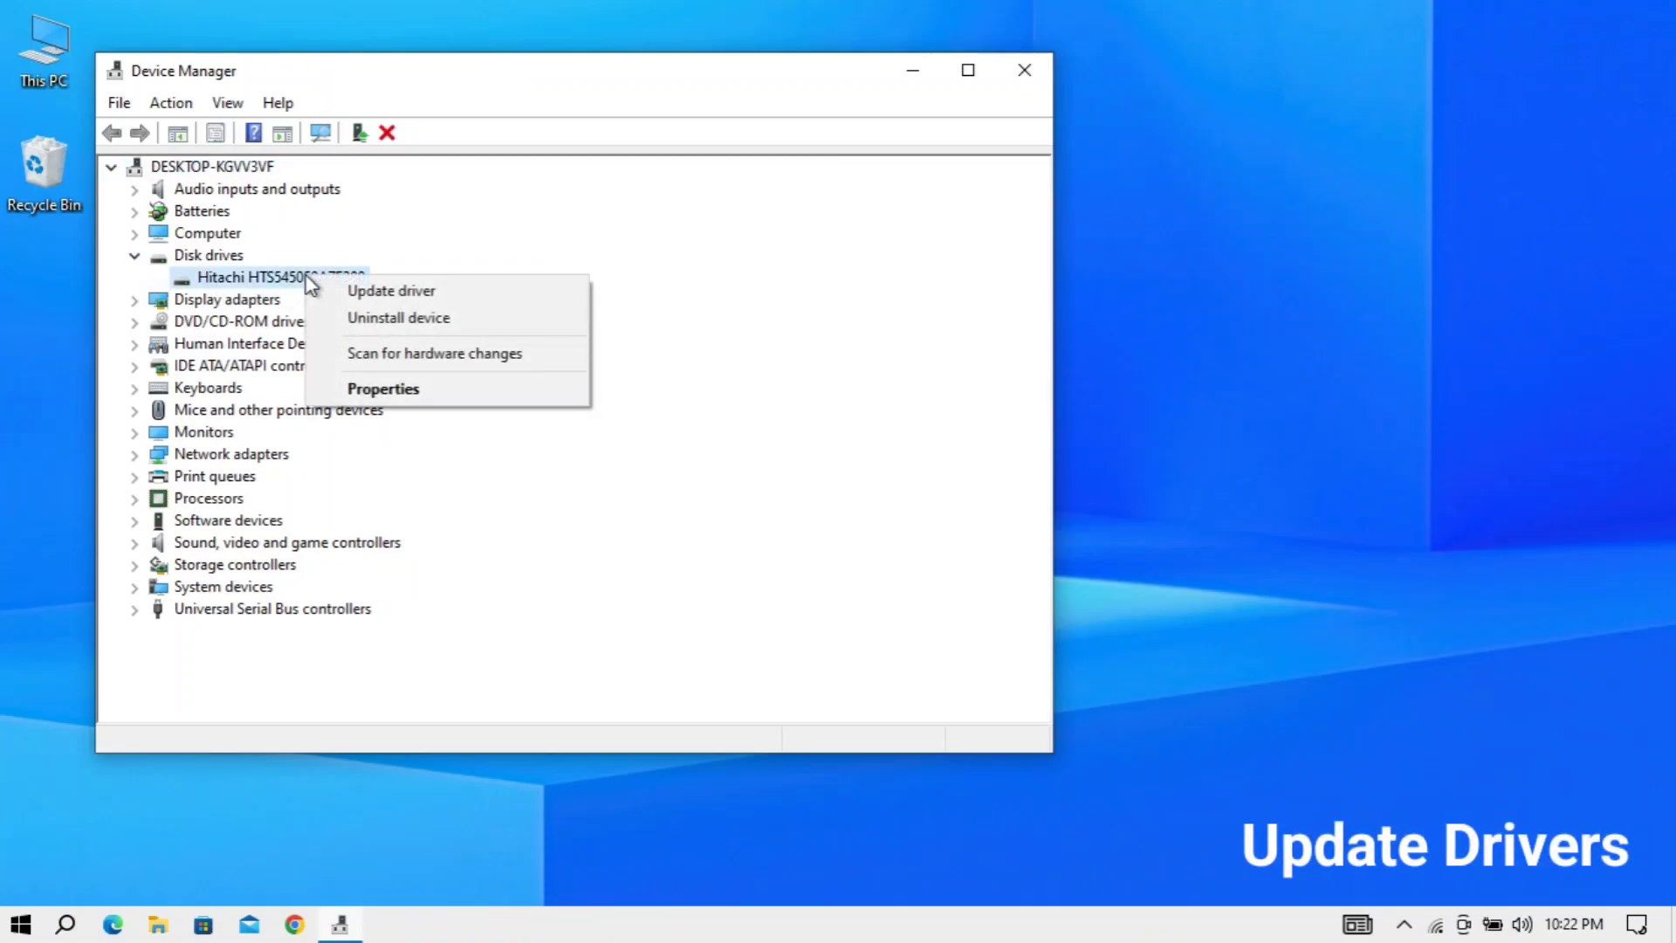
click(526, 294)
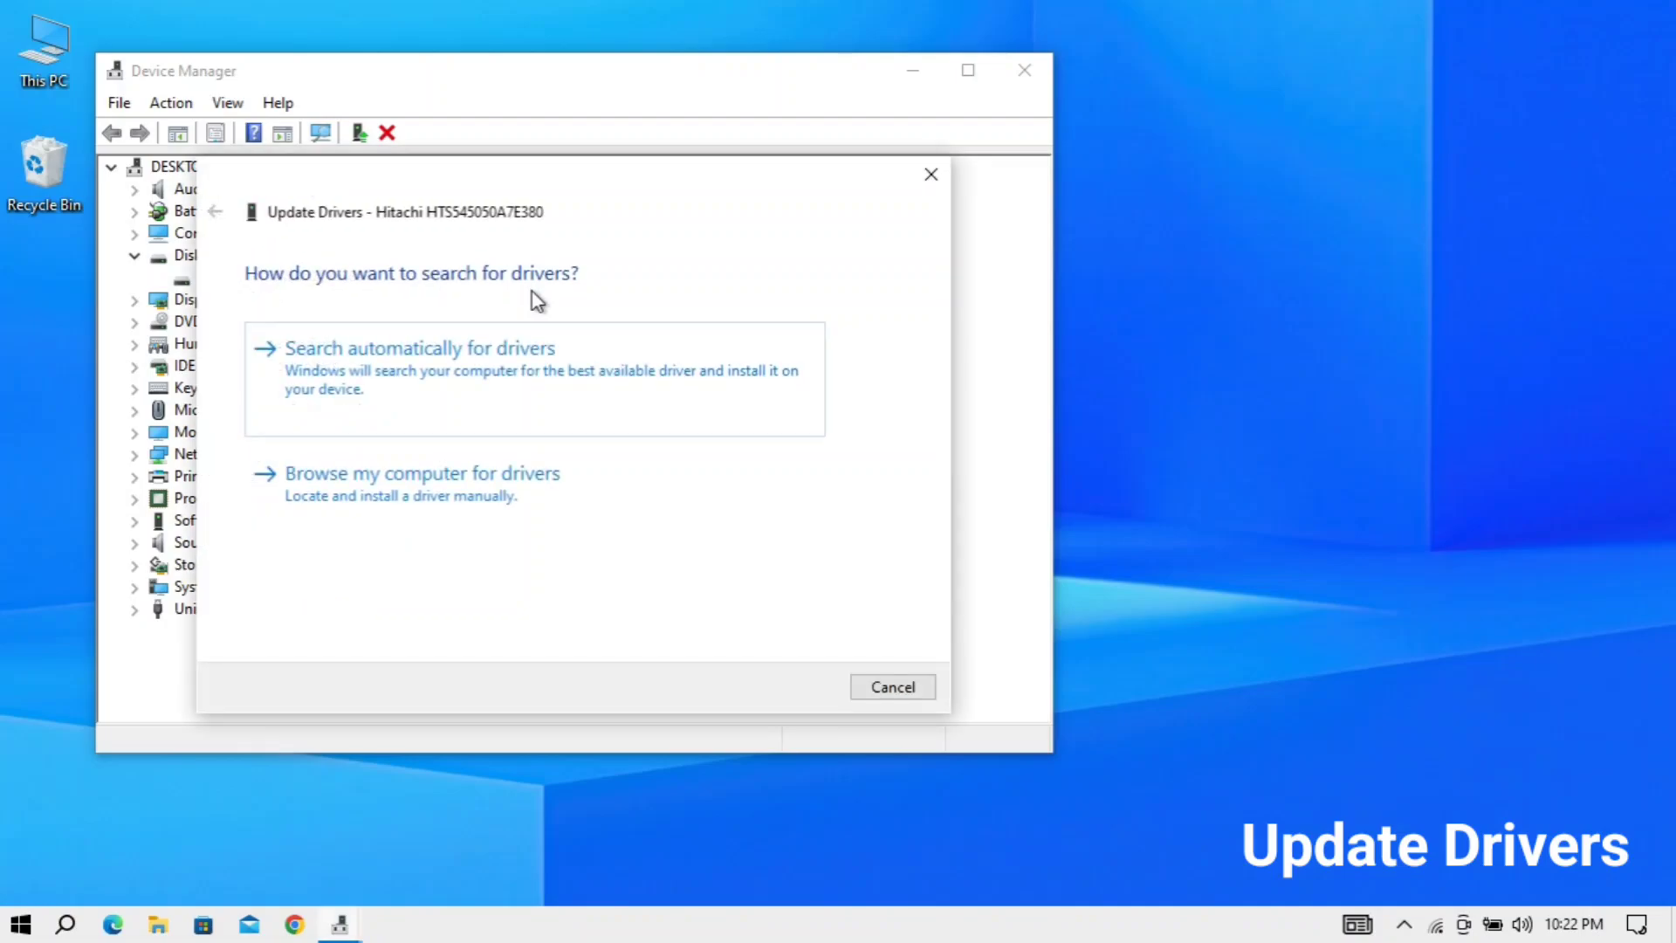
click(522, 503)
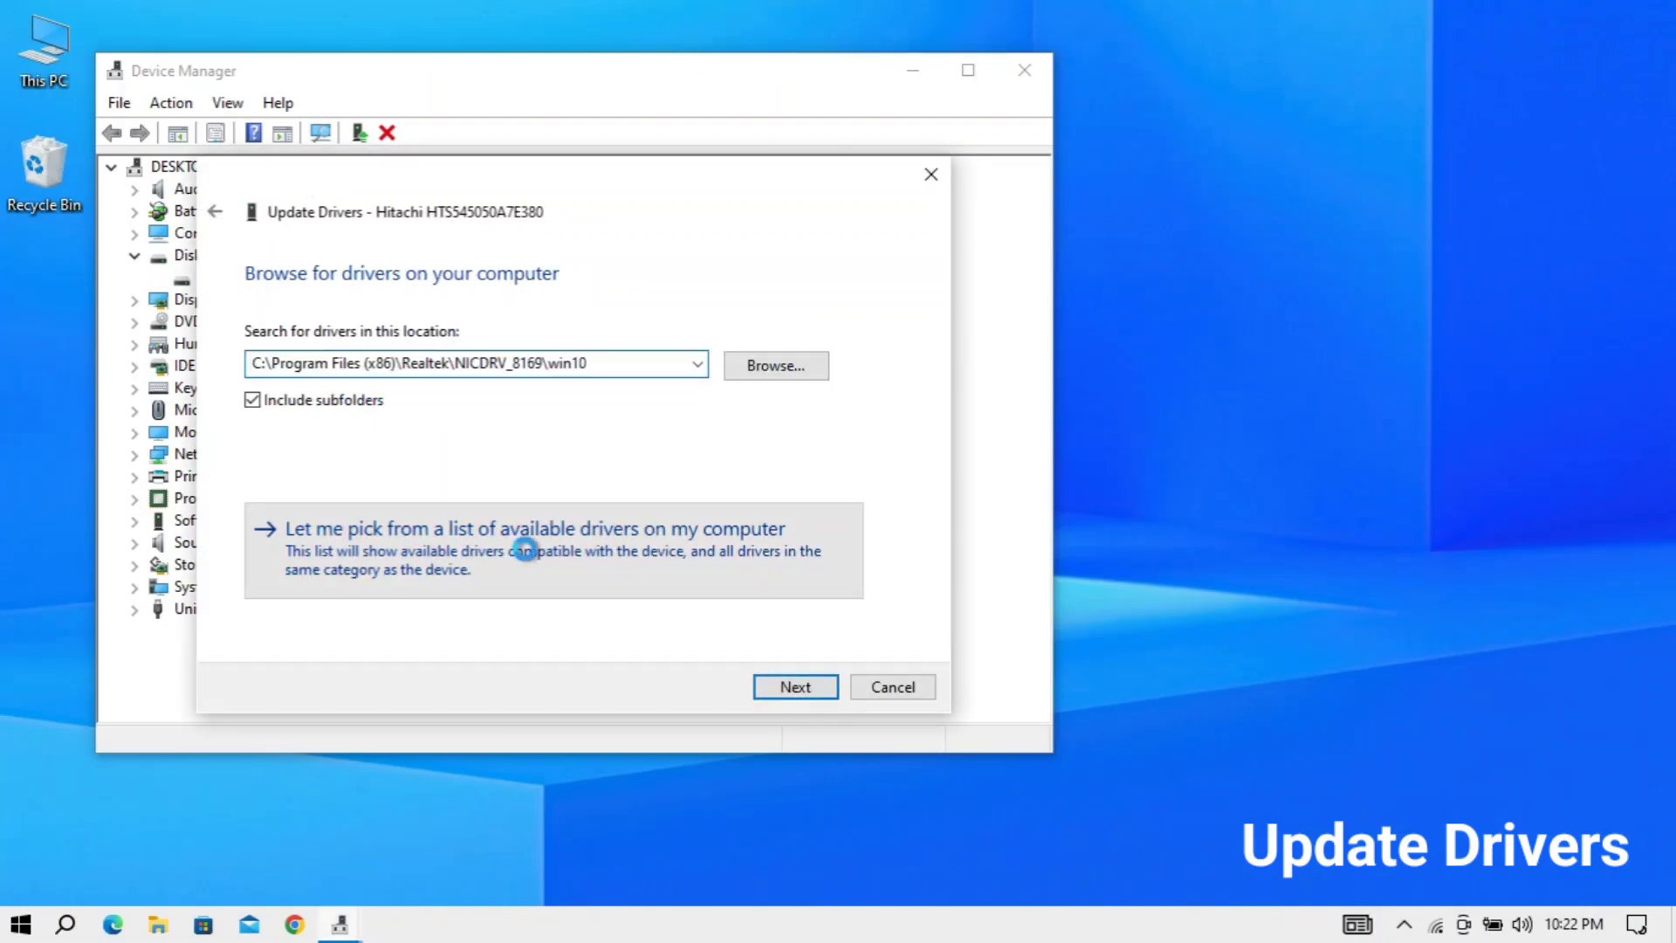
click(525, 548)
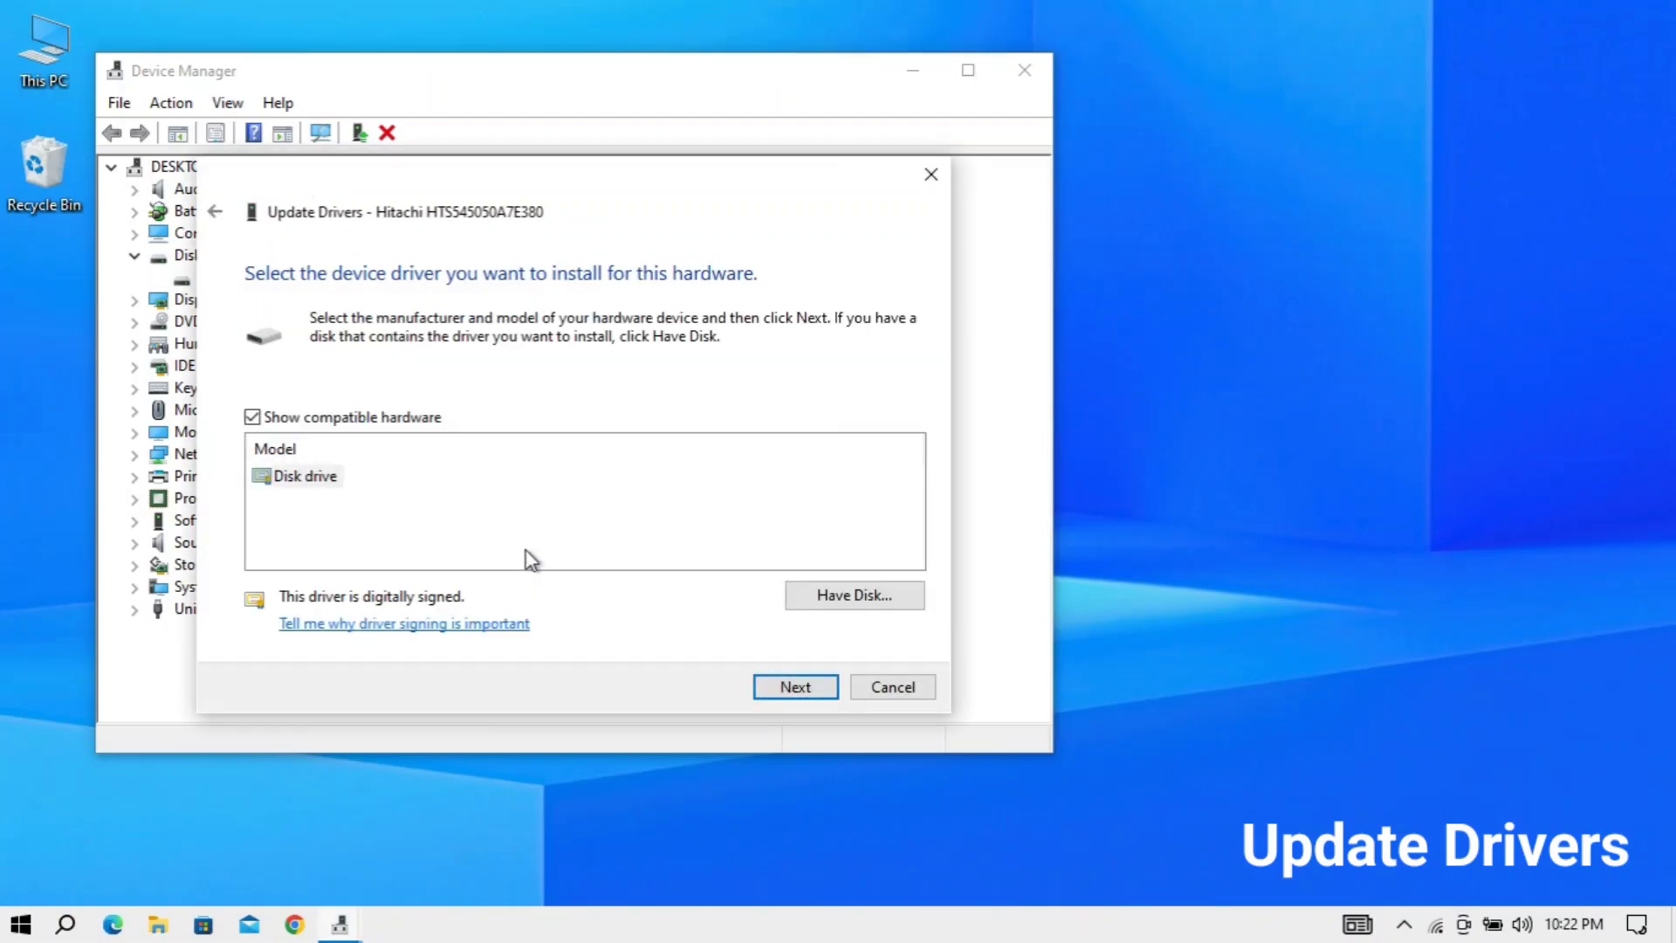
click(794, 688)
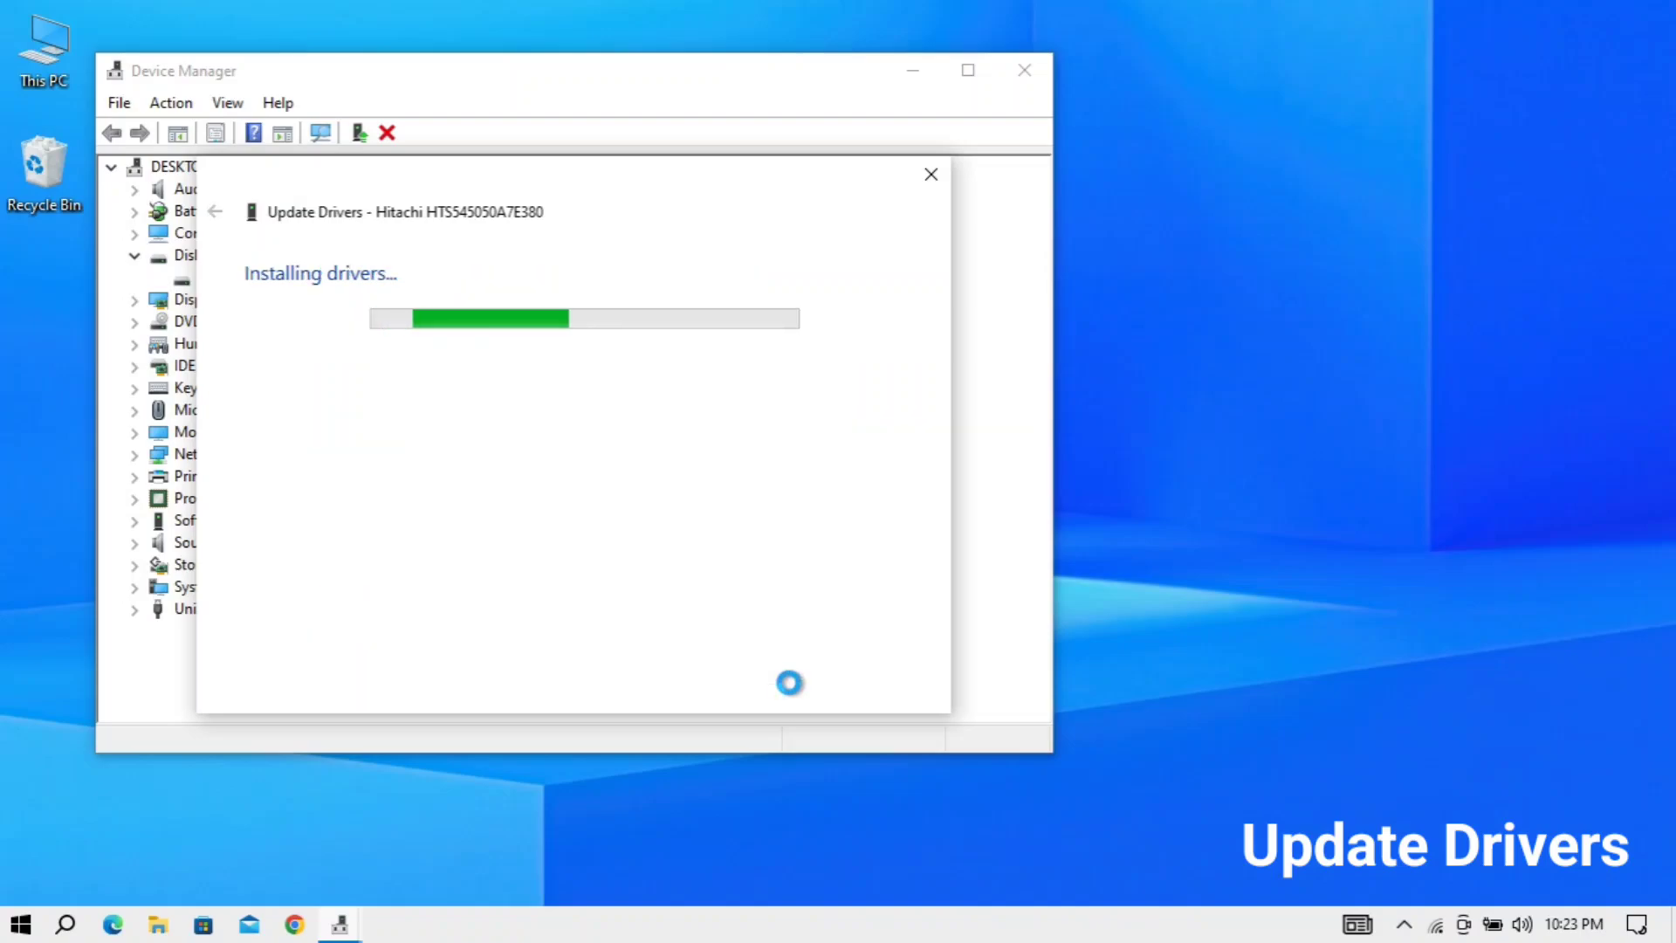
click(883, 688)
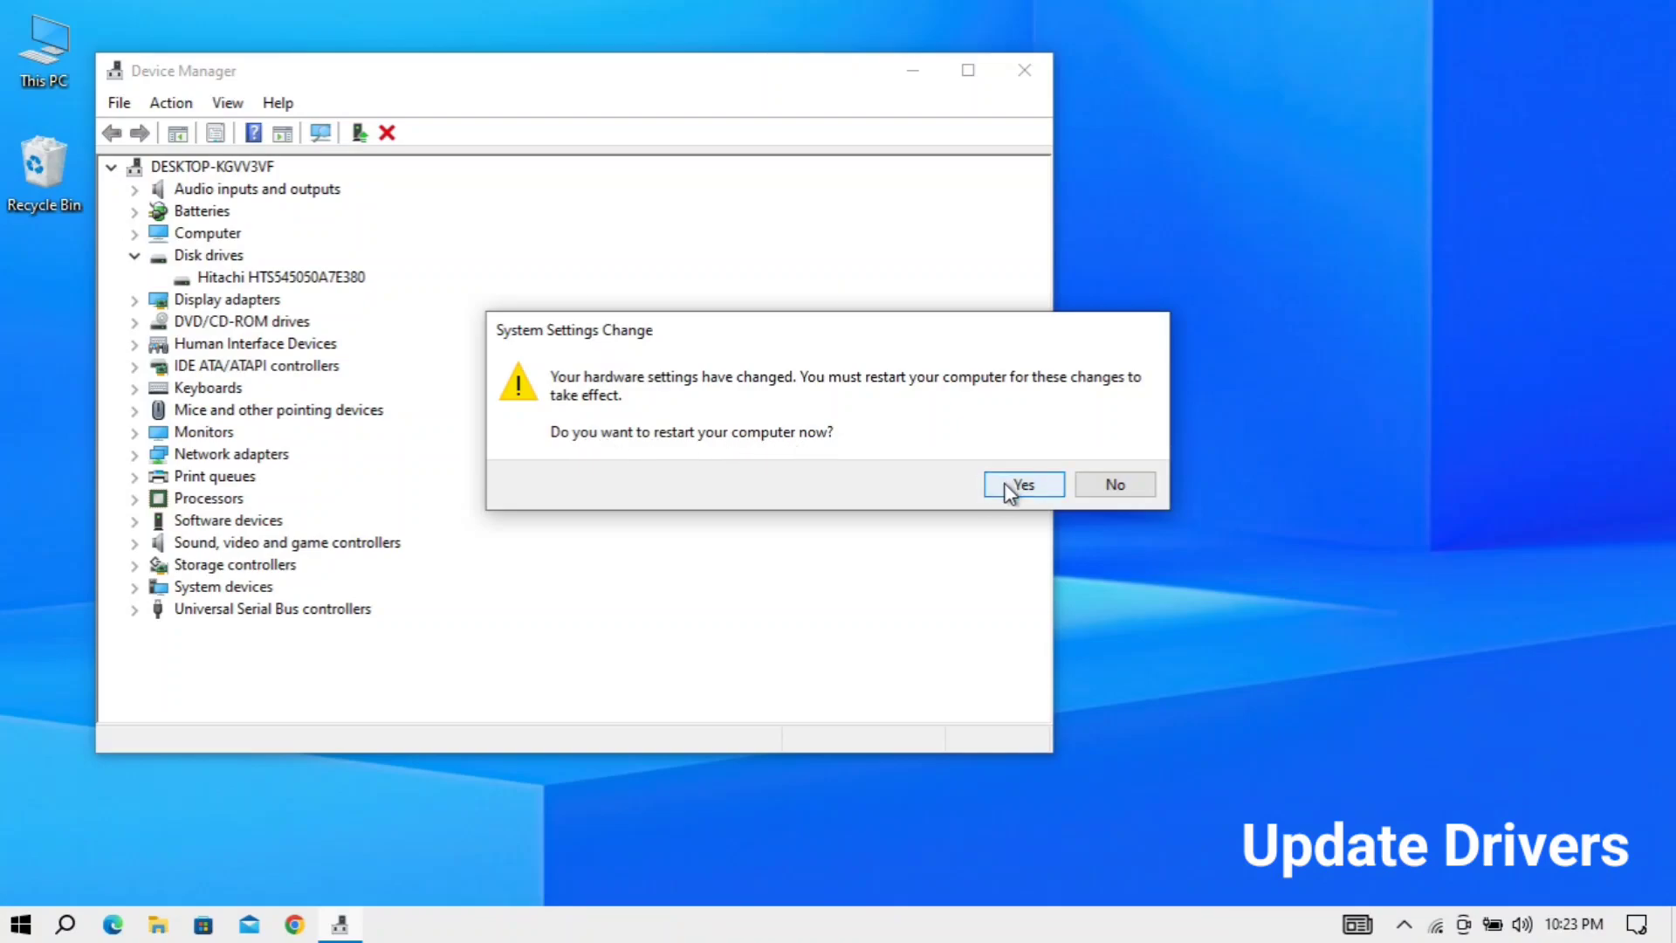
click(1126, 485)
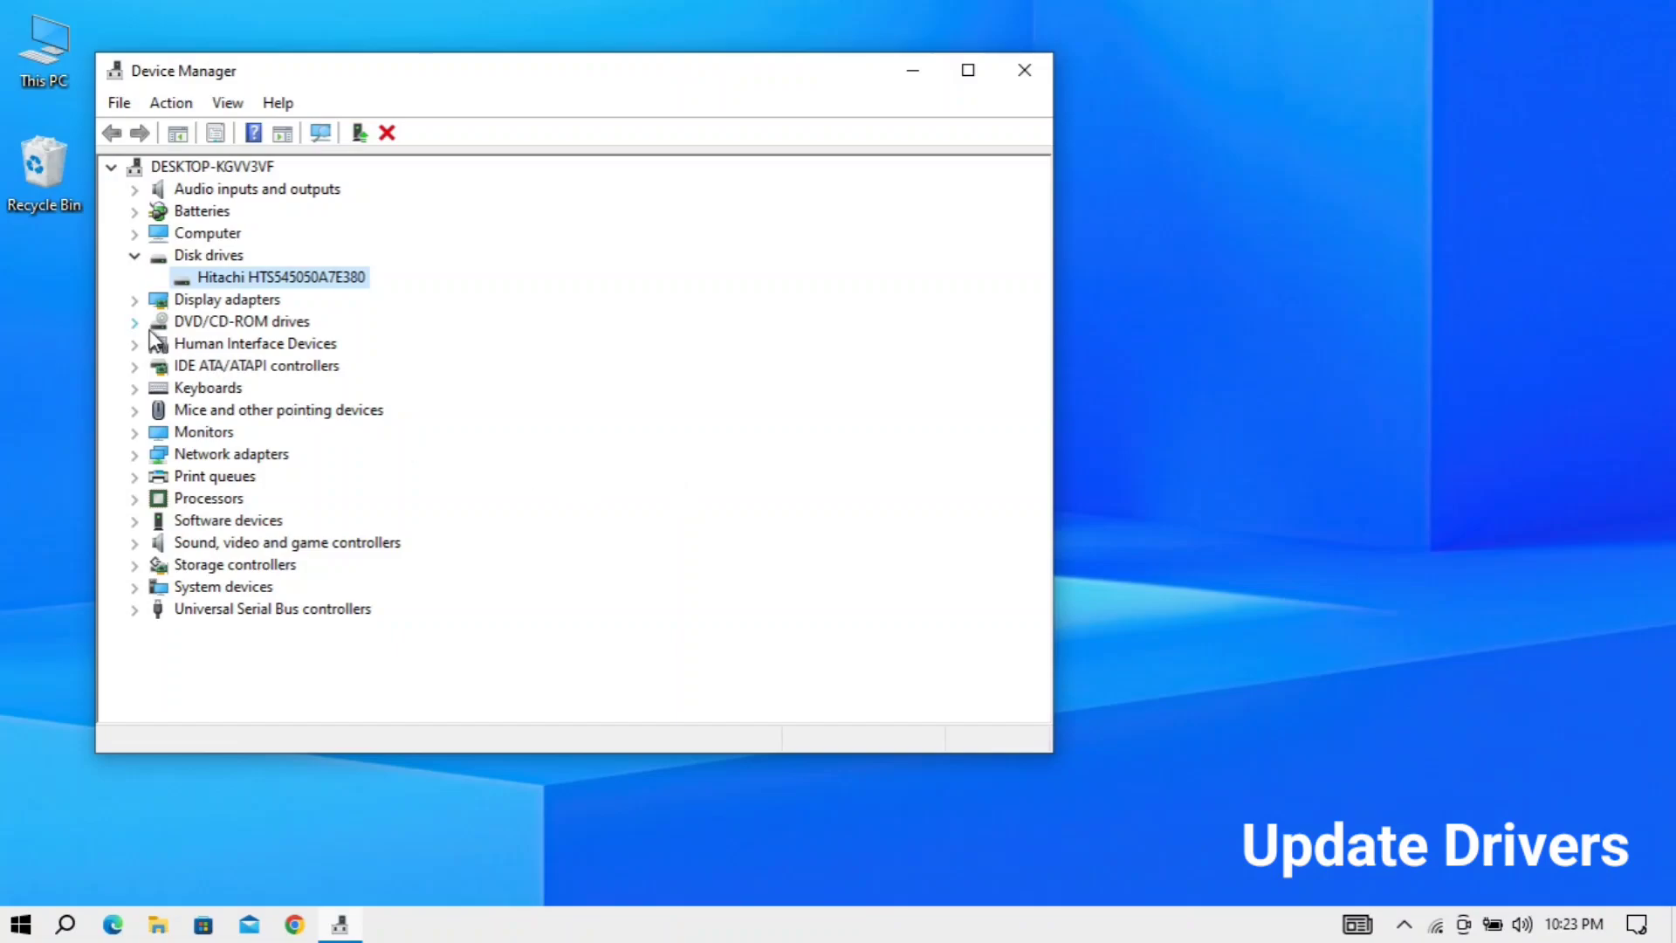
Expand Display adapters and show the available driver actions for Intel(R) HD Graphics 3000.
click(135, 299)
click(310, 325)
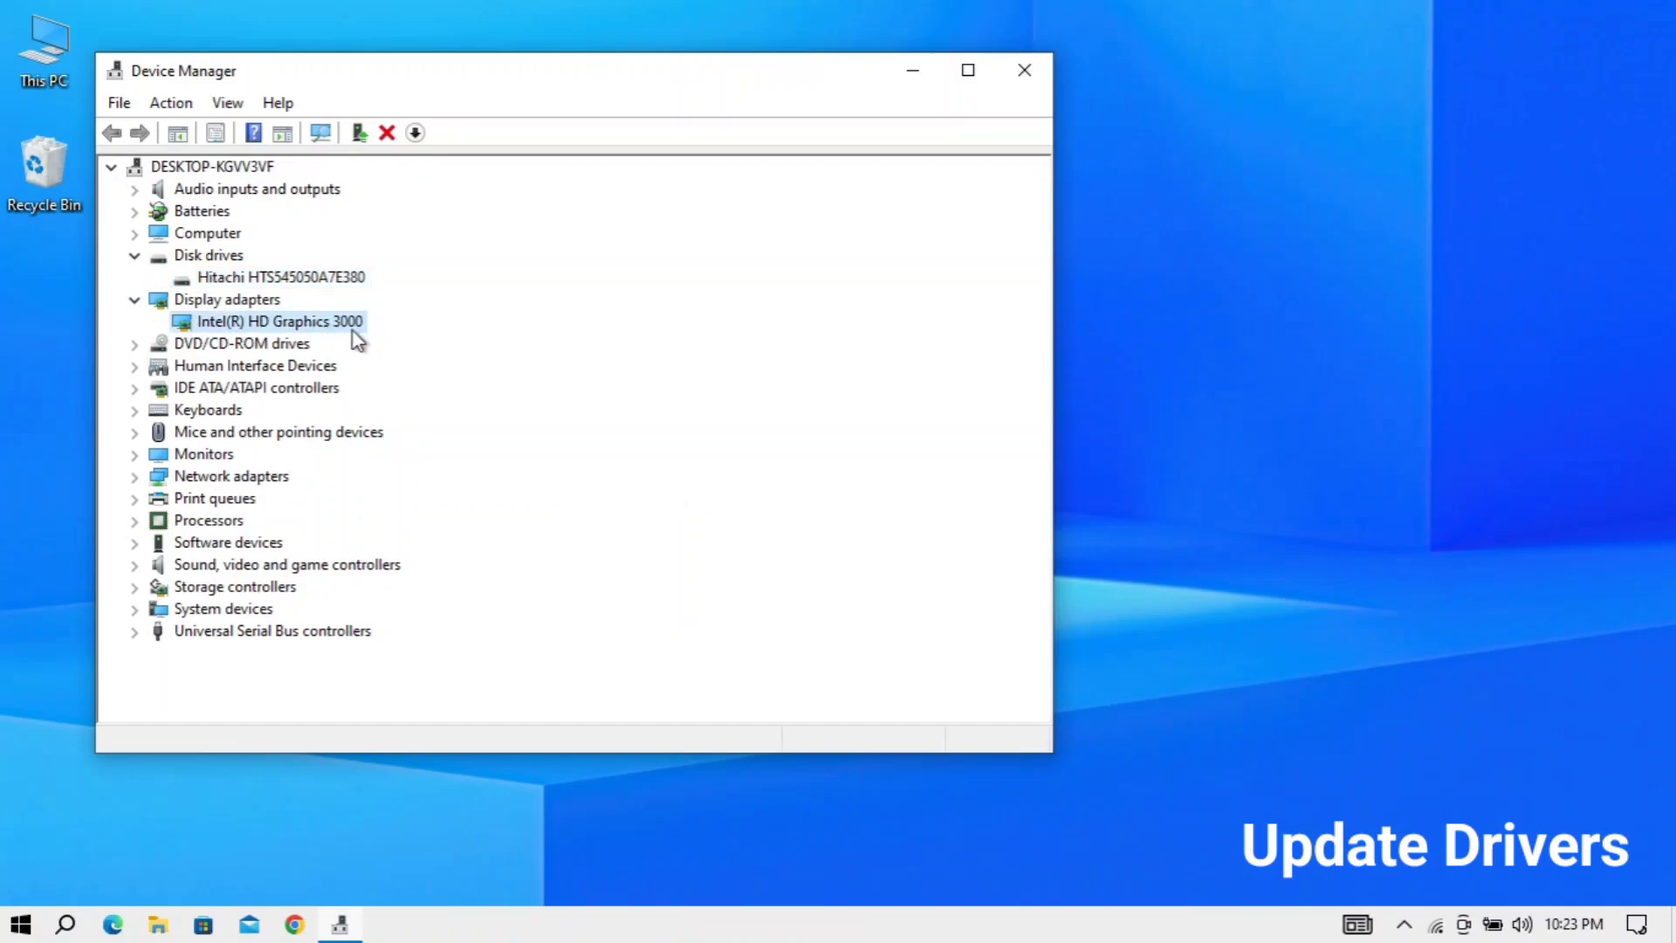
right_click(354, 329)
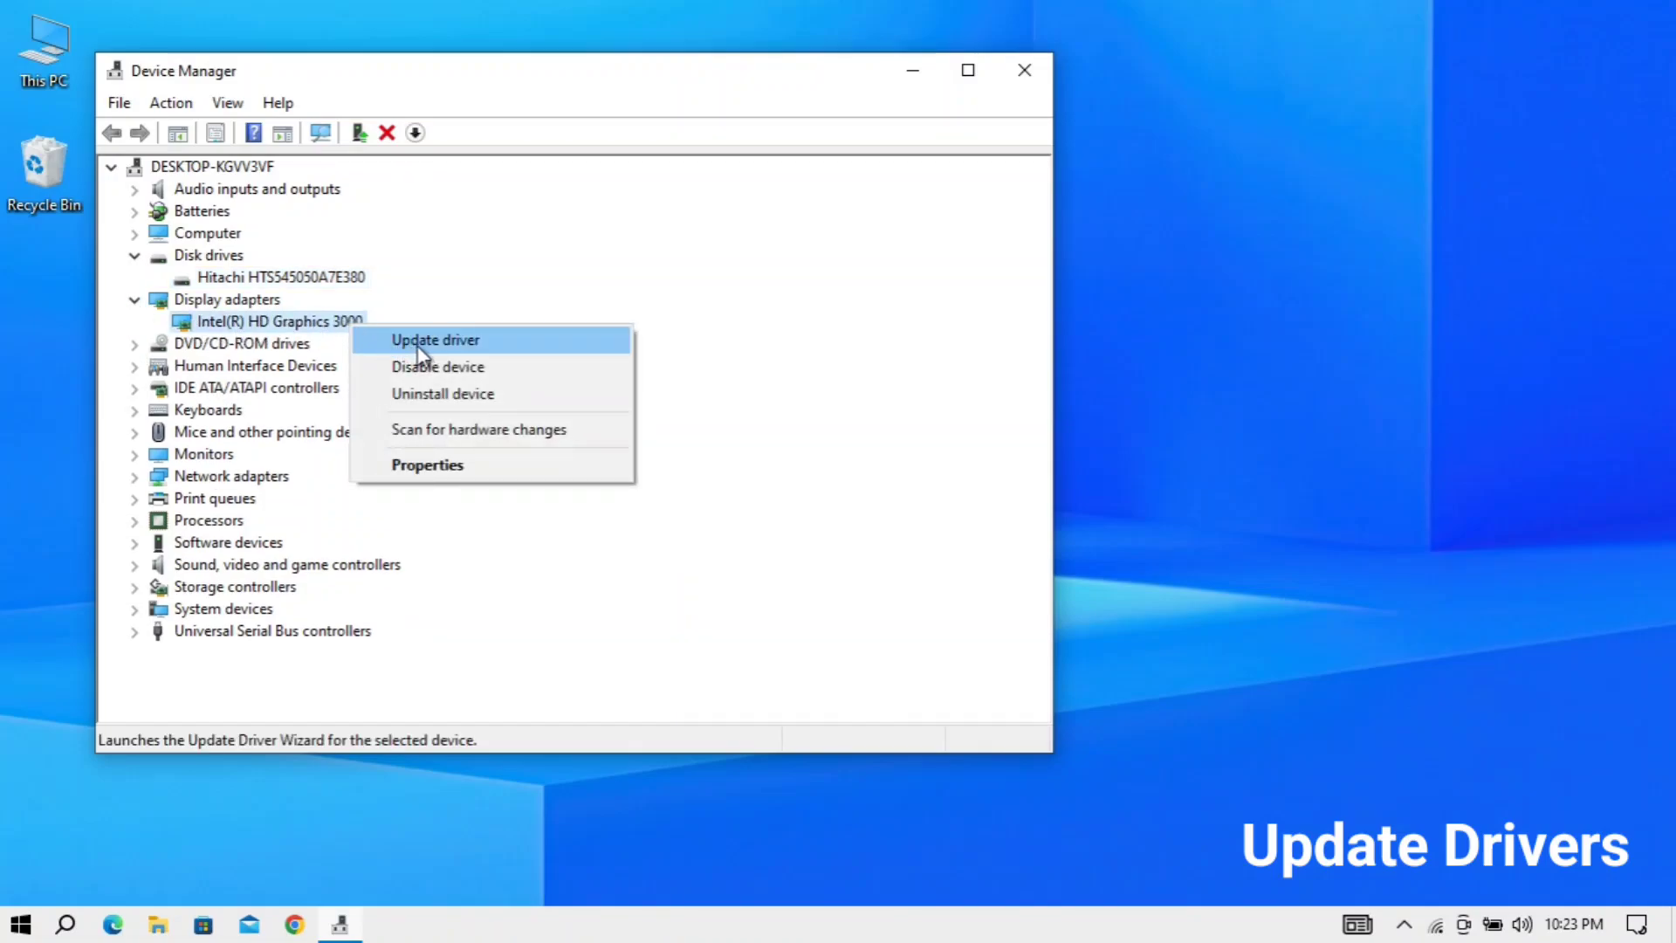
Review the driver actions for the Ralink Wi-Fi adapter and Realtek PCIe controller under Network adapters, and collapse the category.
click(133, 476)
click(298, 503)
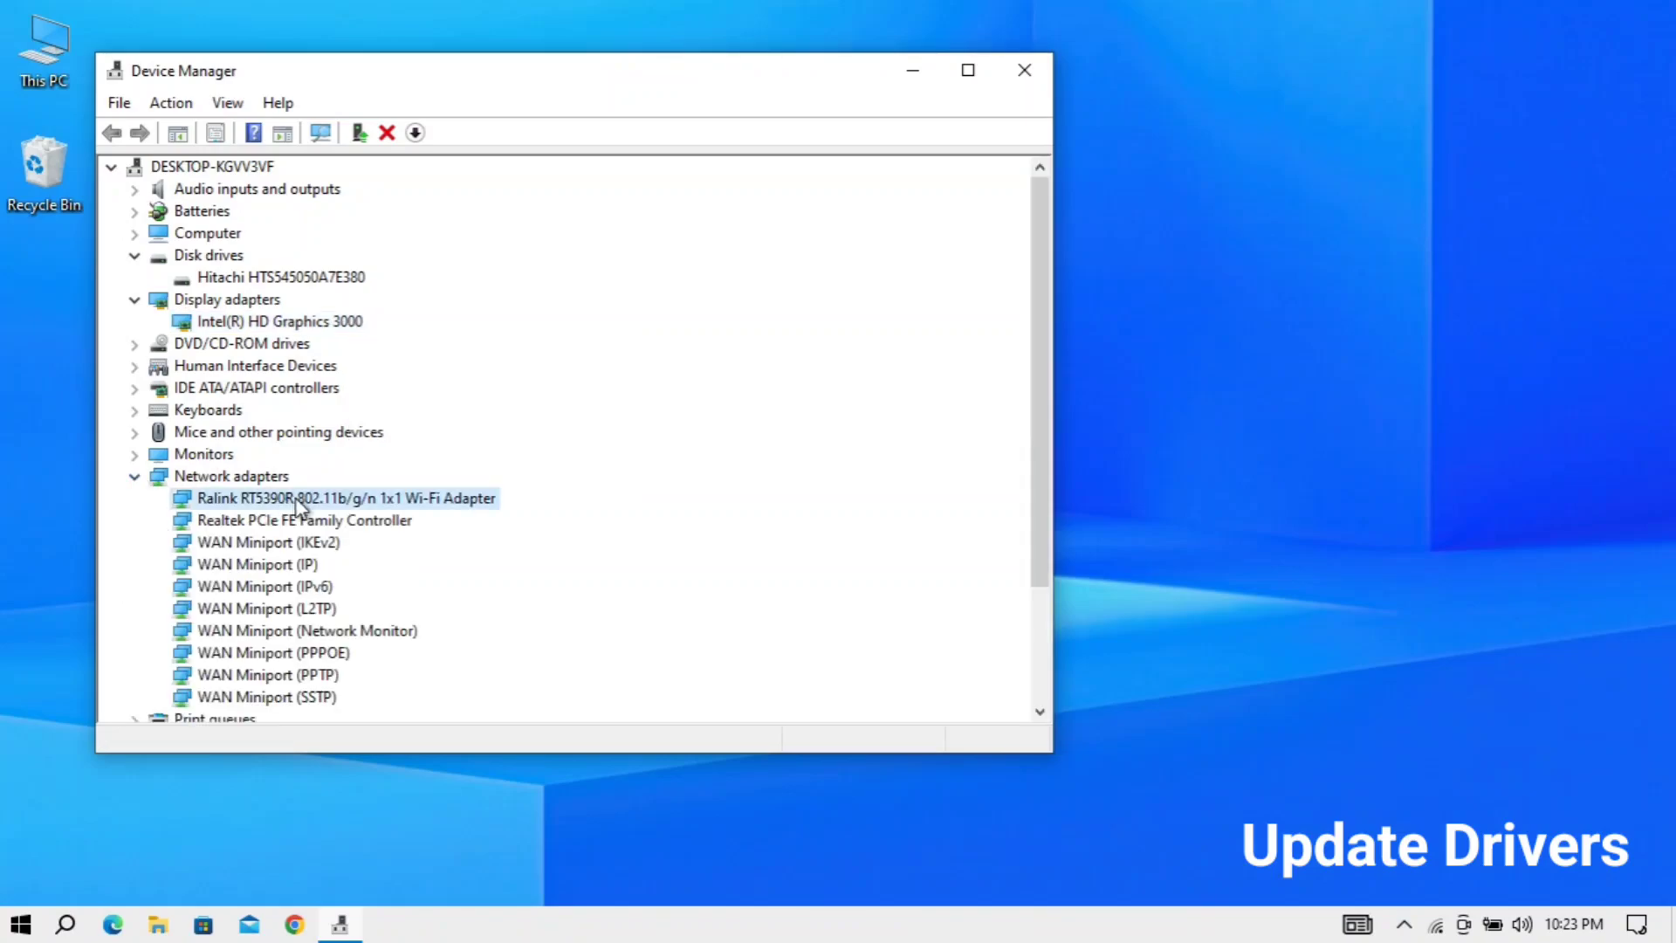
right_click(297, 503)
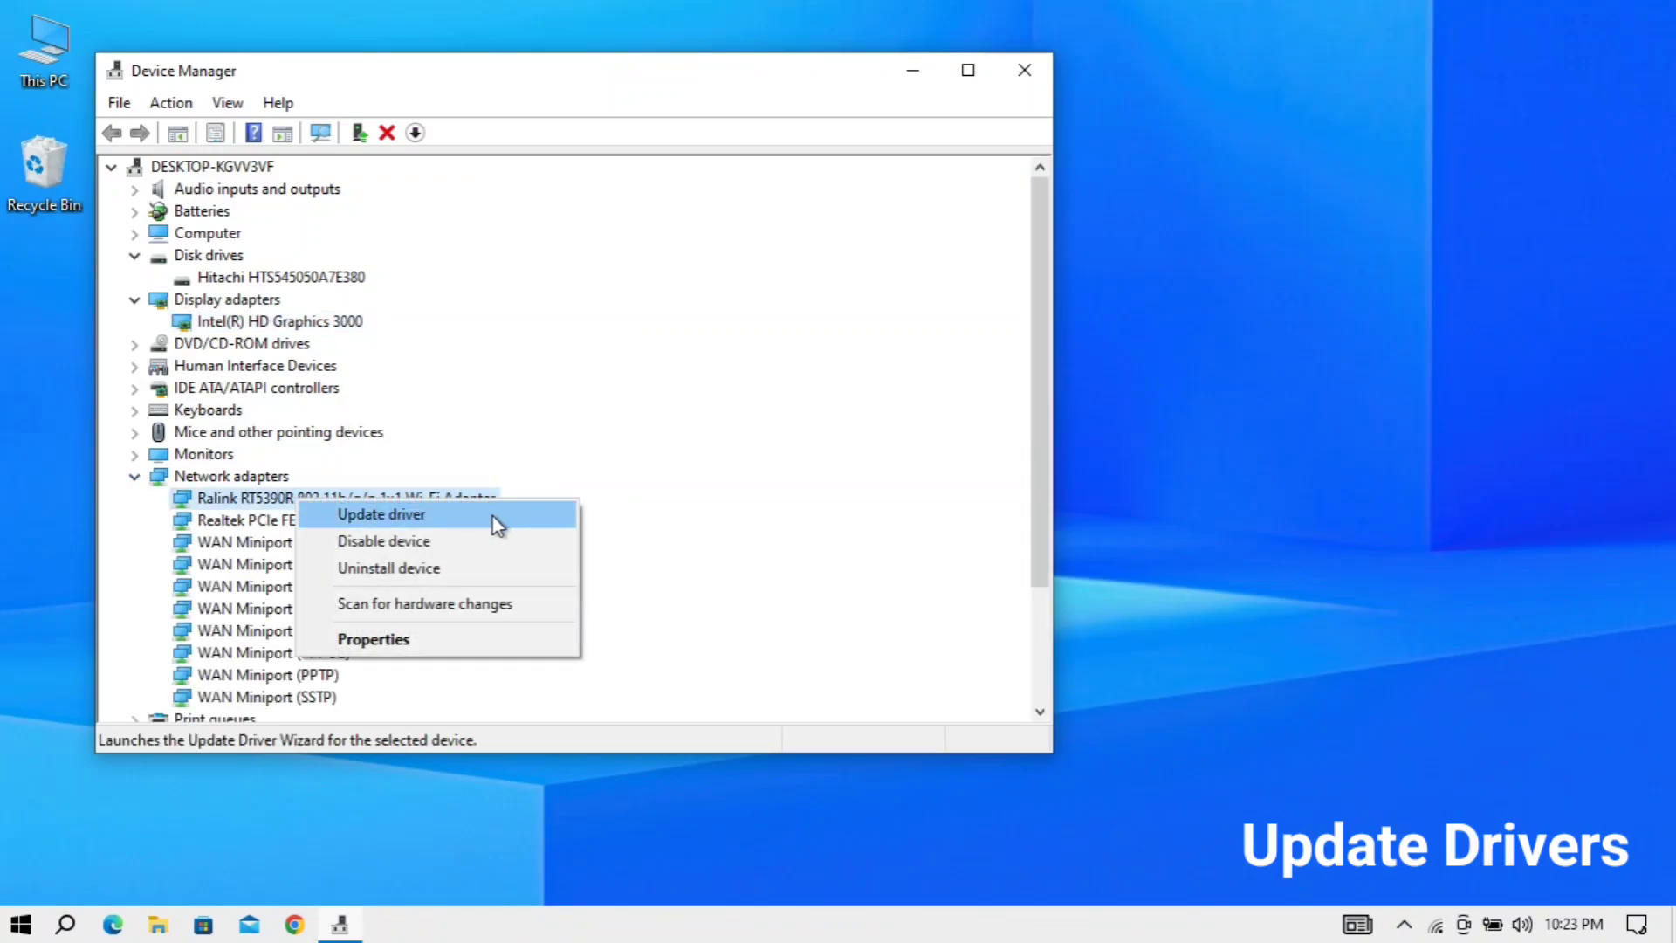
click(241, 521)
right_click(239, 521)
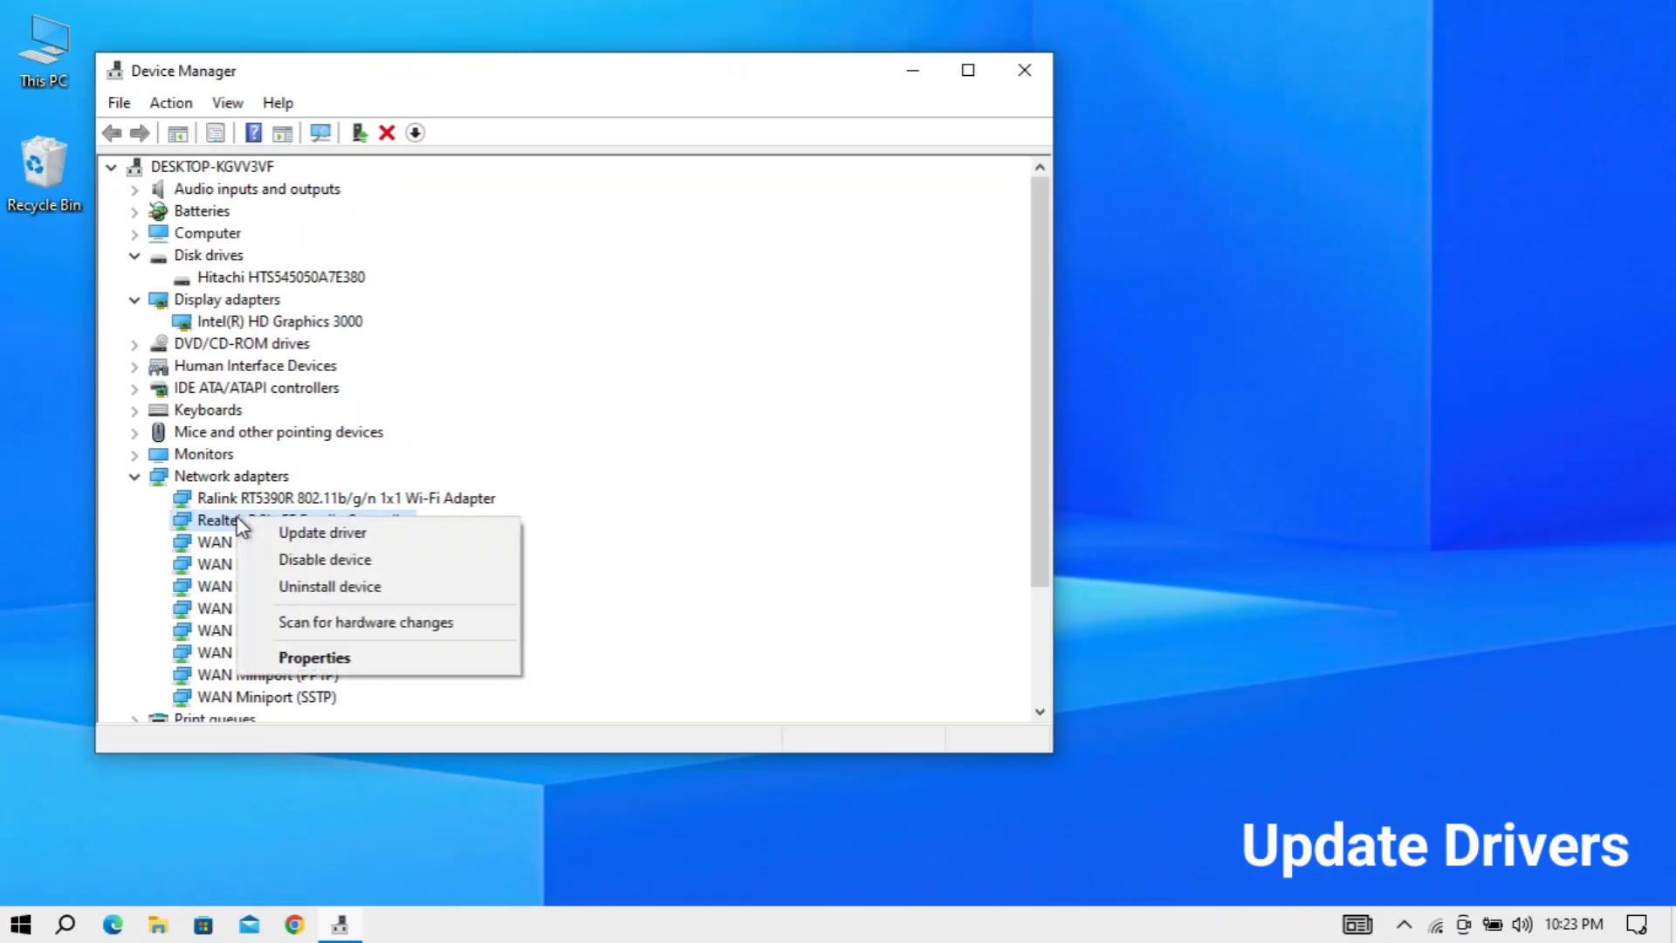
click(134, 478)
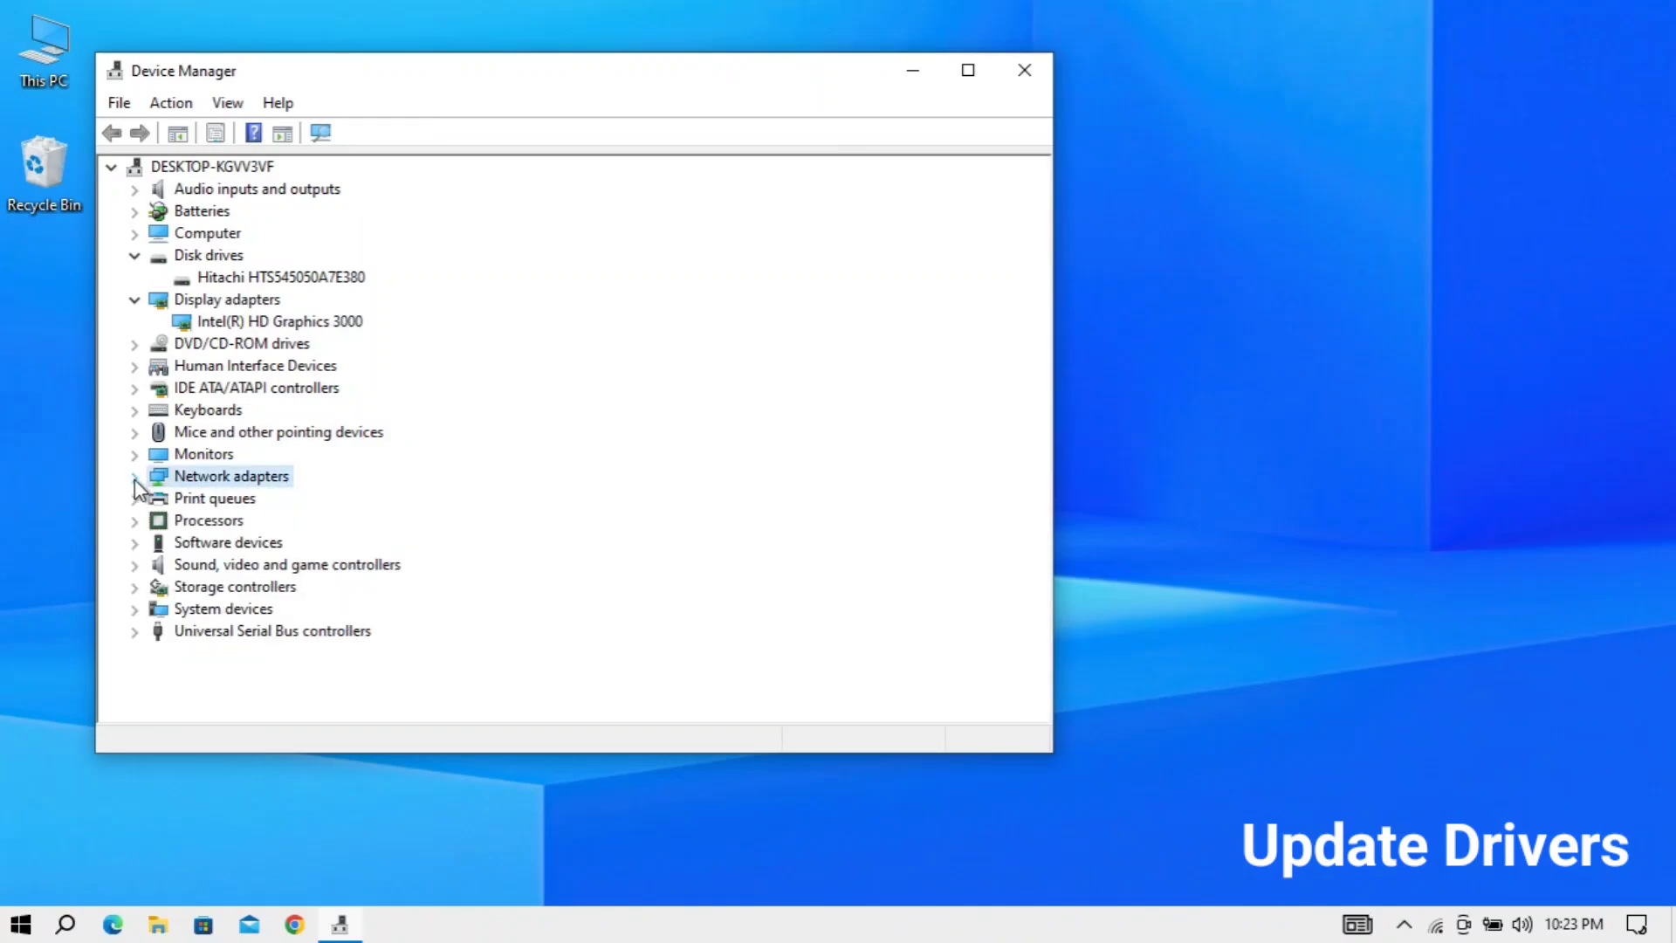
Review the driver actions for both audio devices under Sound, video and game controllers, and collapse the category.
click(135, 564)
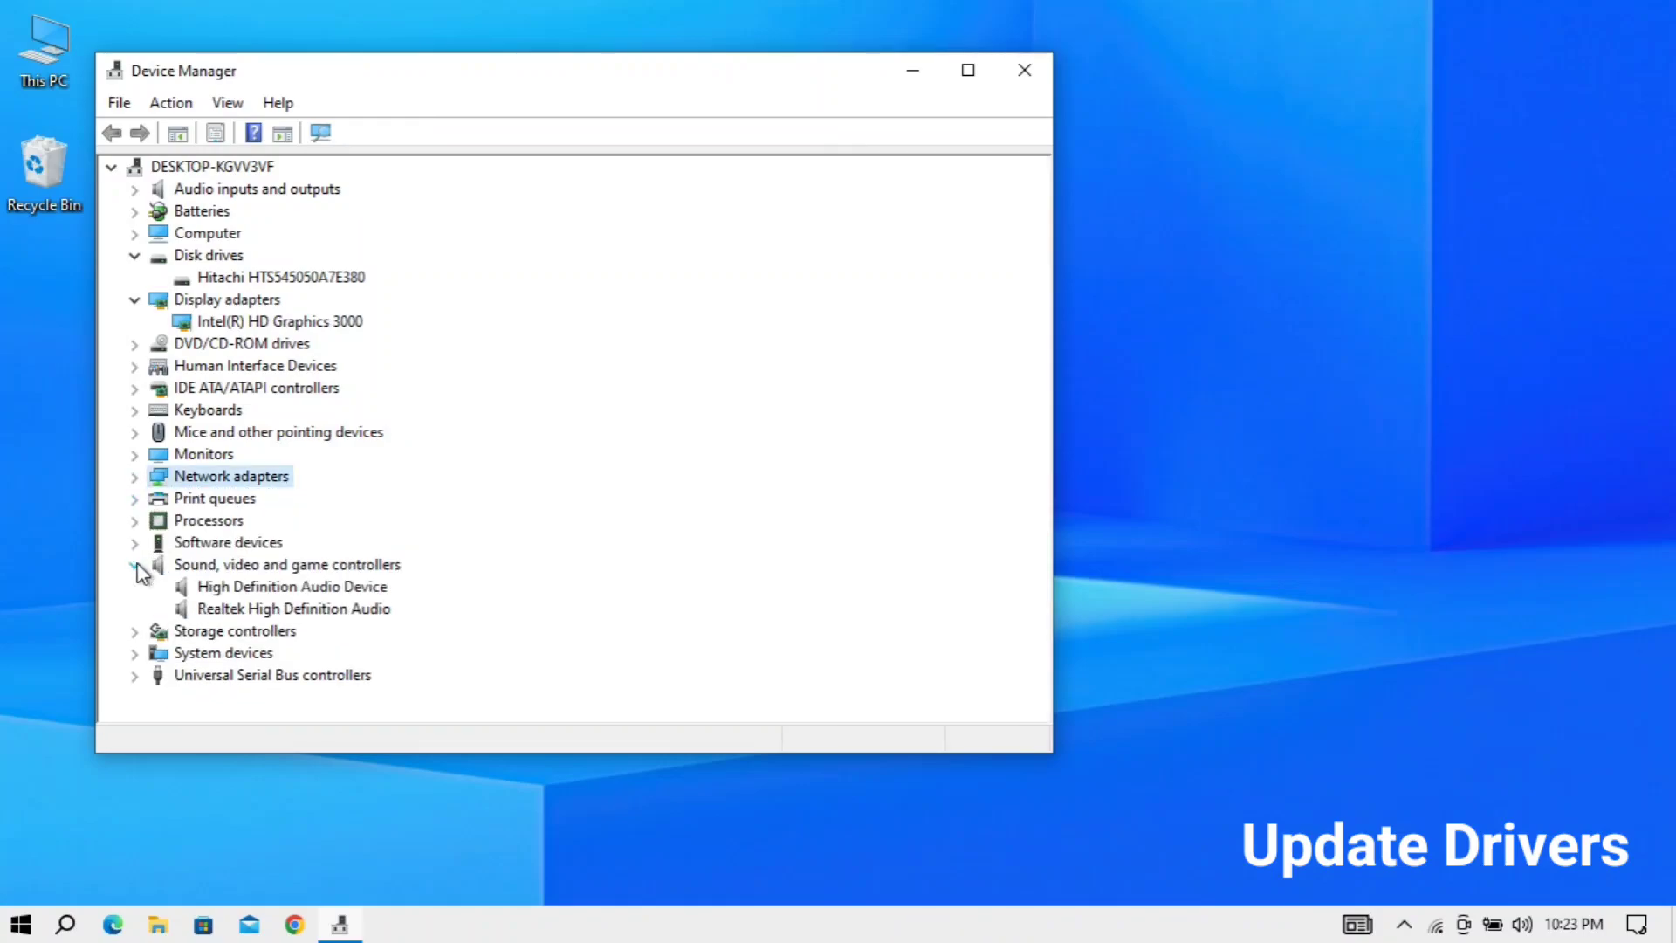
click(278, 591)
right_click(388, 595)
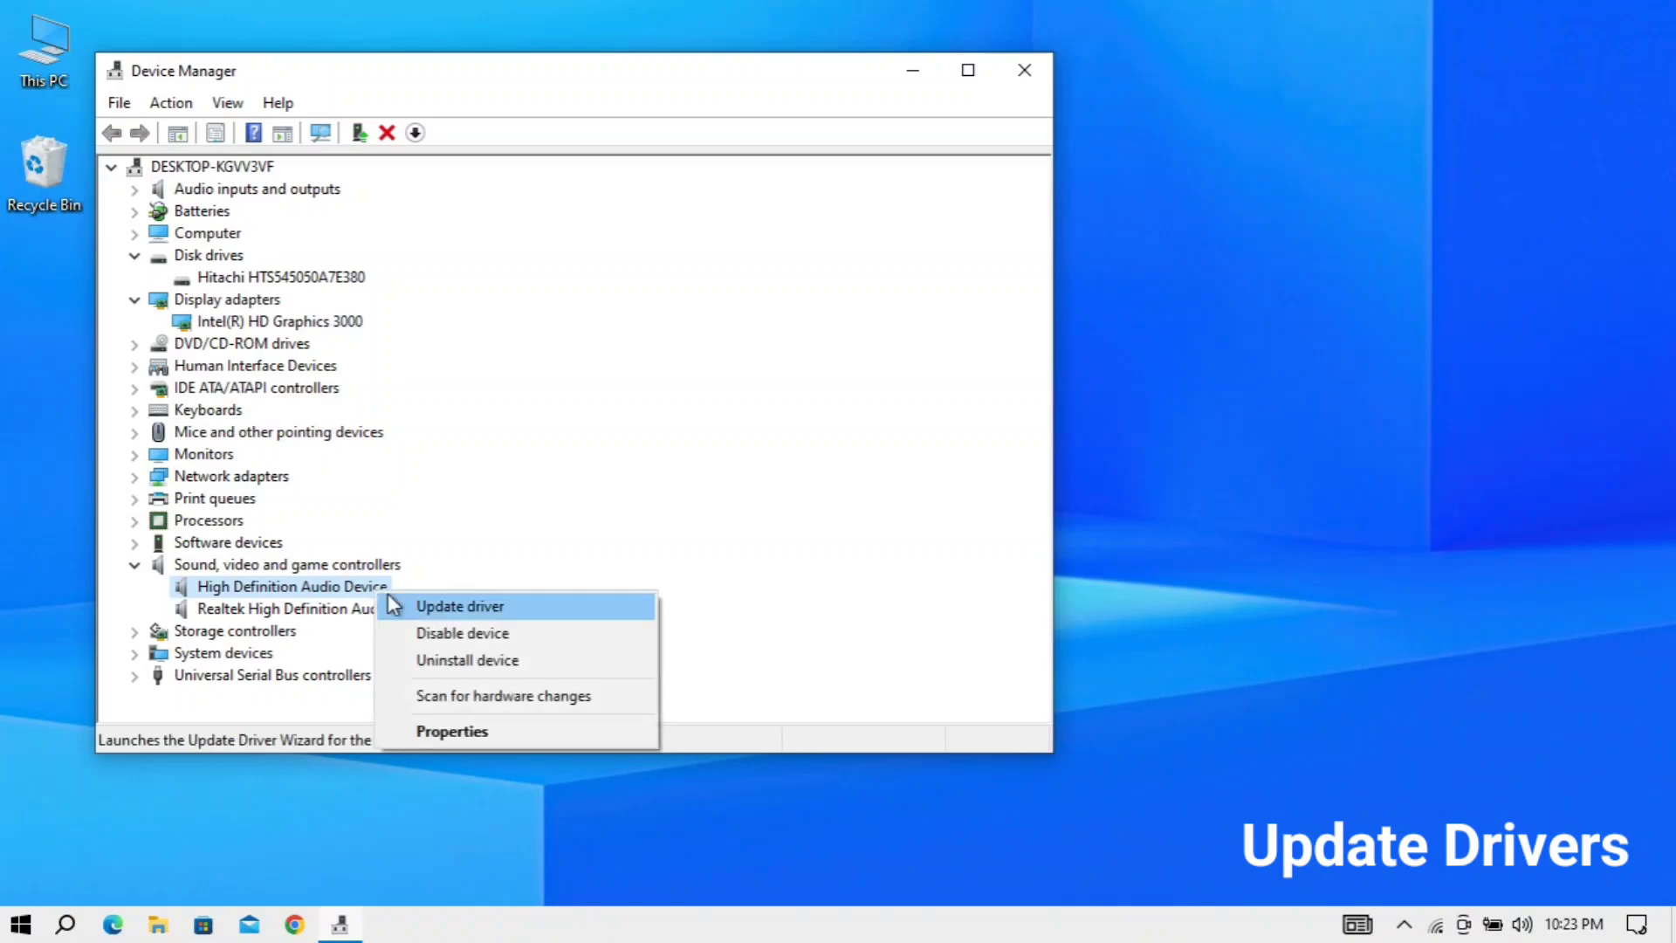
click(329, 610)
right_click(321, 611)
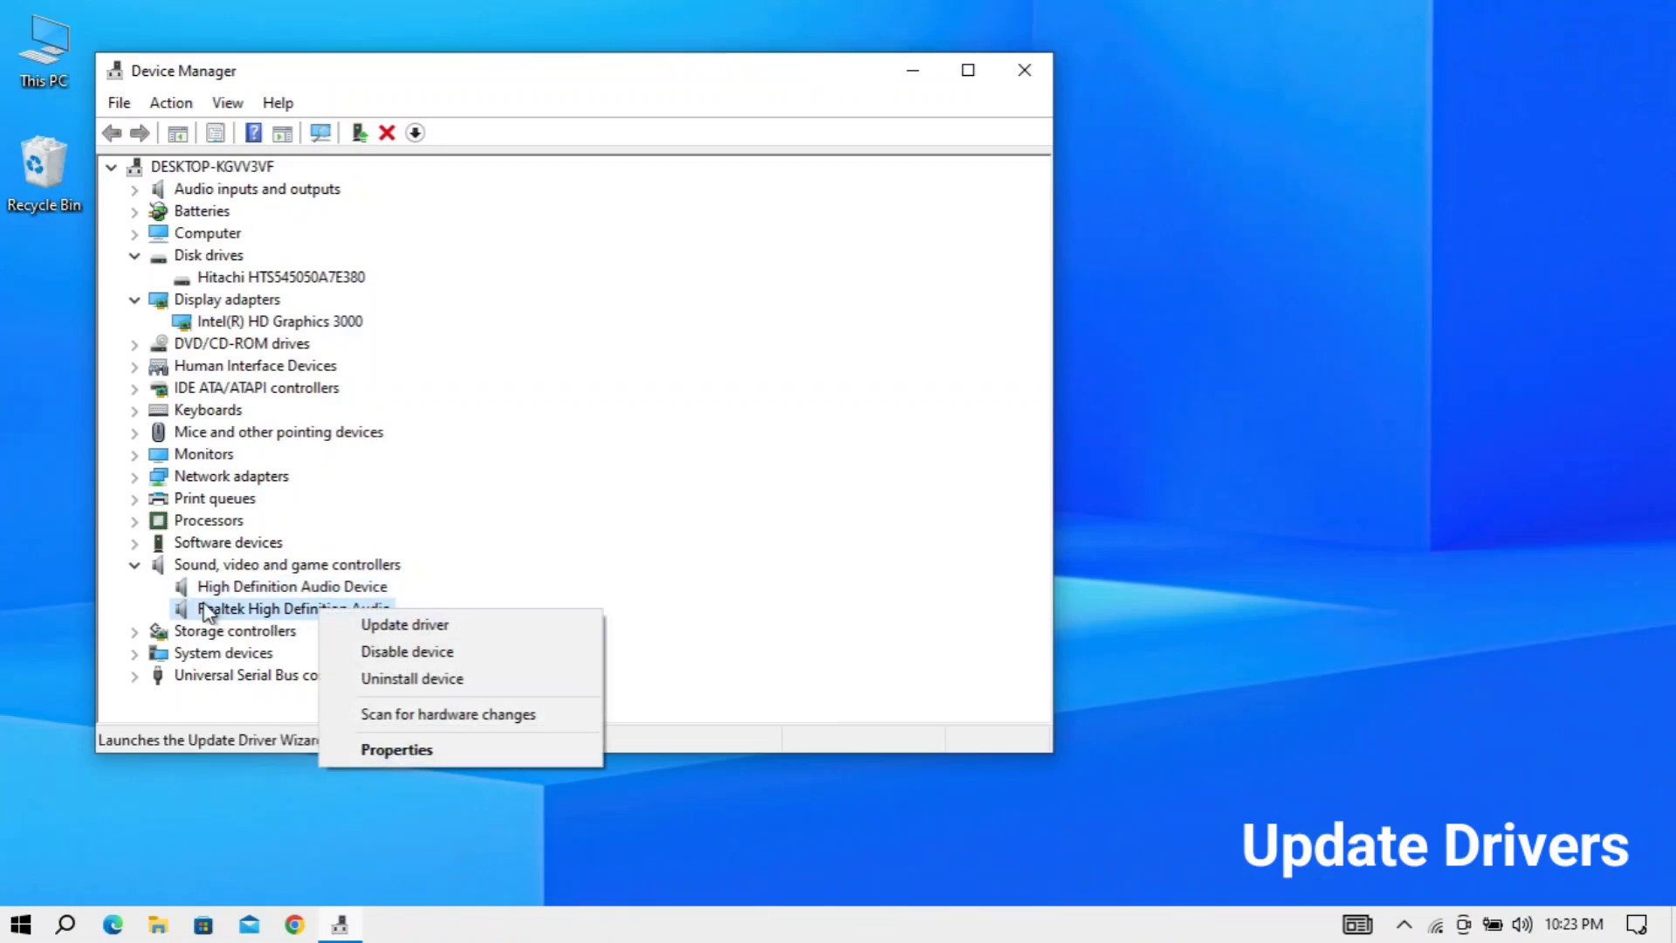
click(133, 572)
click(133, 572)
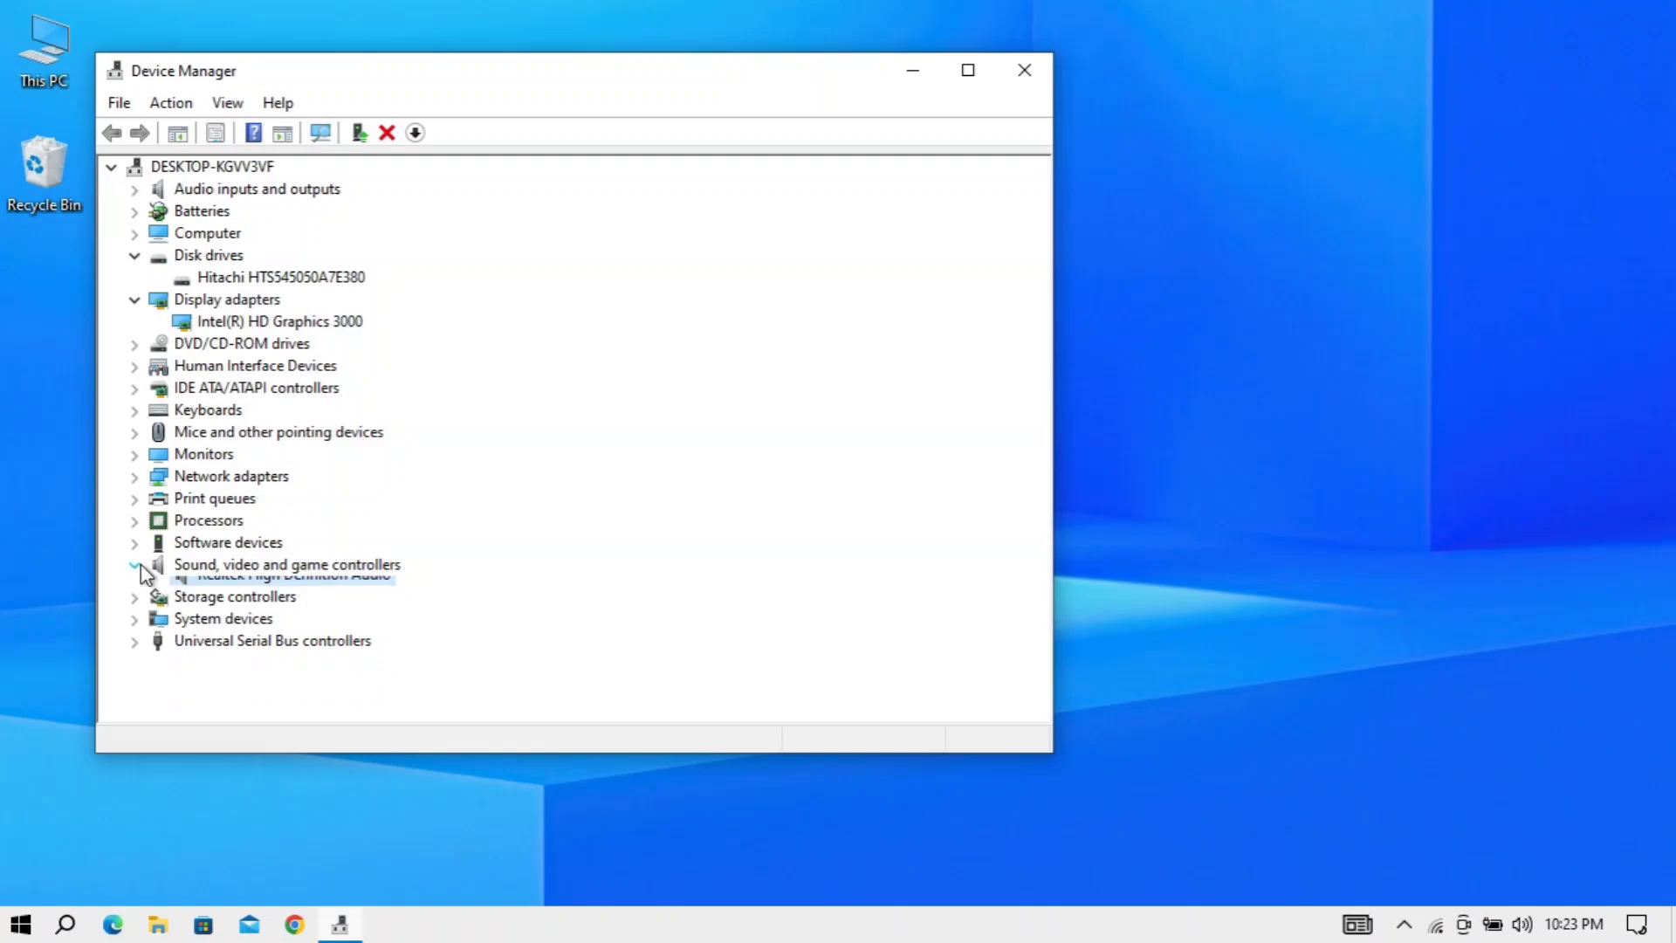
Close Device Manager and bring up the Windows power options for a restart.
click(1037, 81)
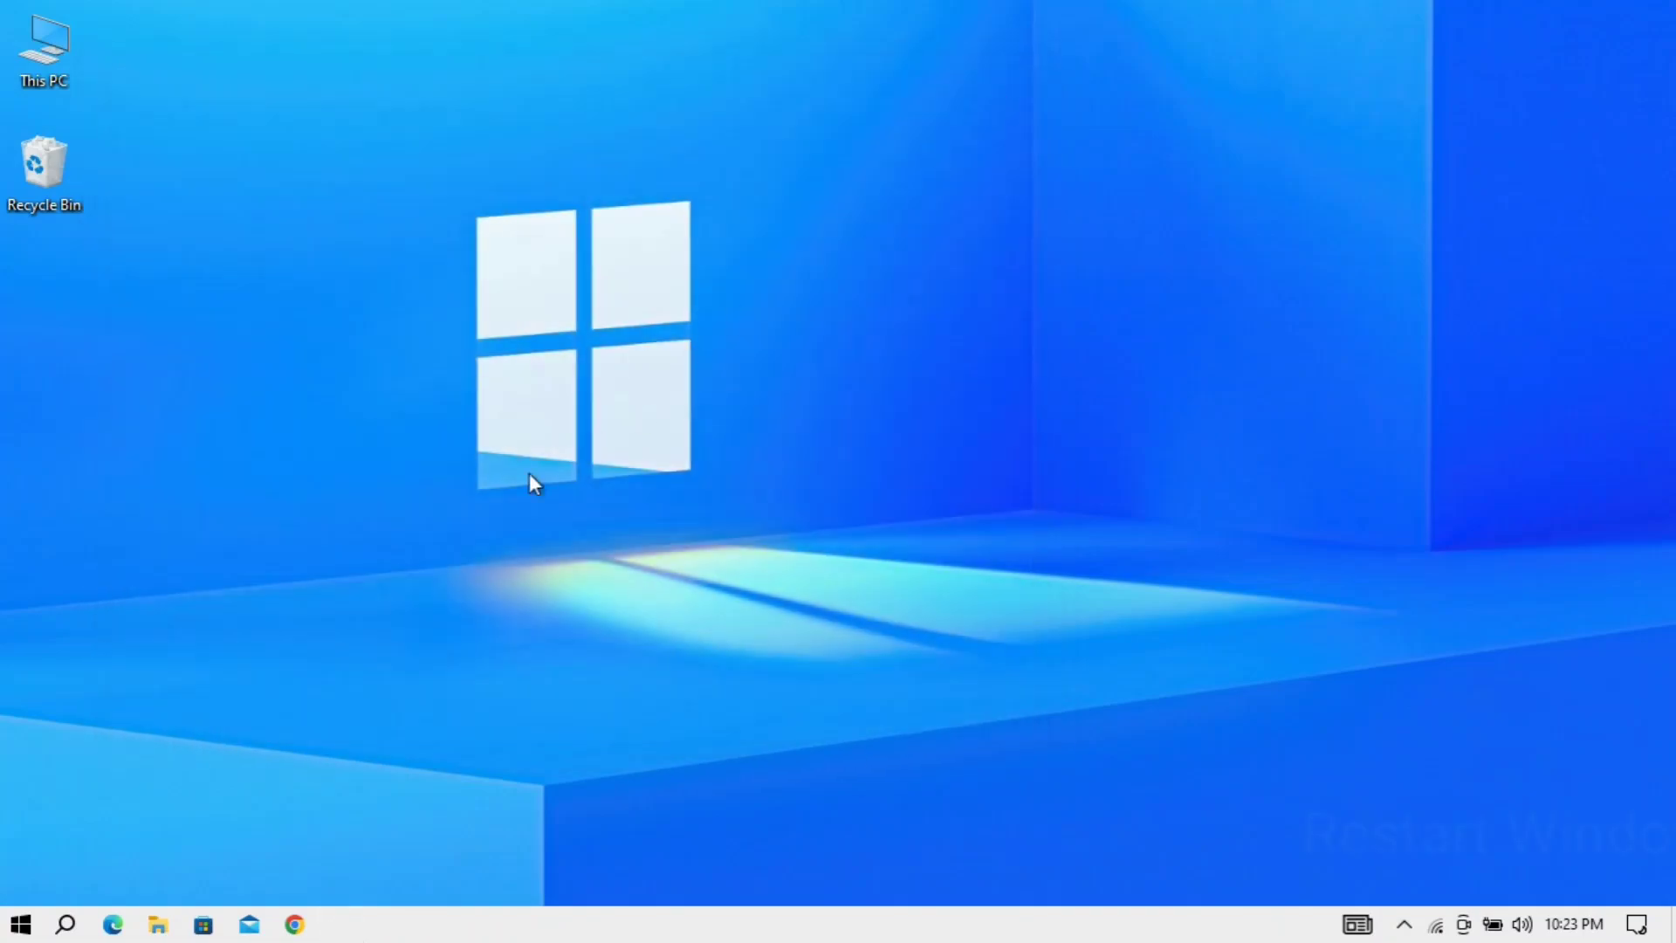
click(21, 925)
click(53, 876)
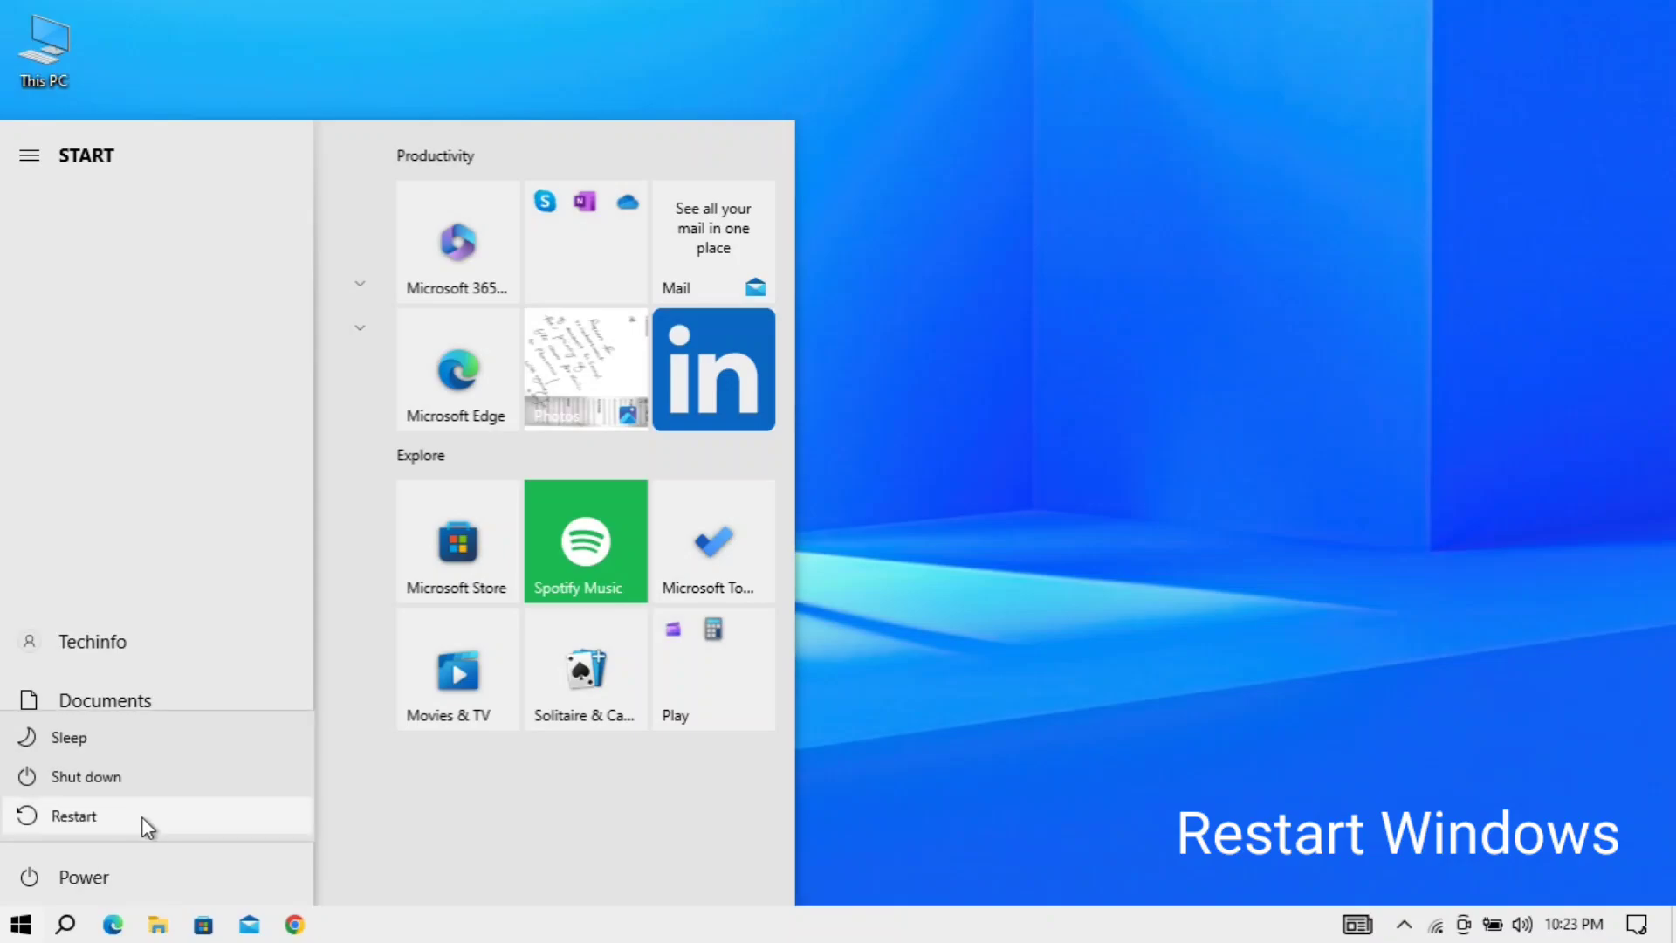